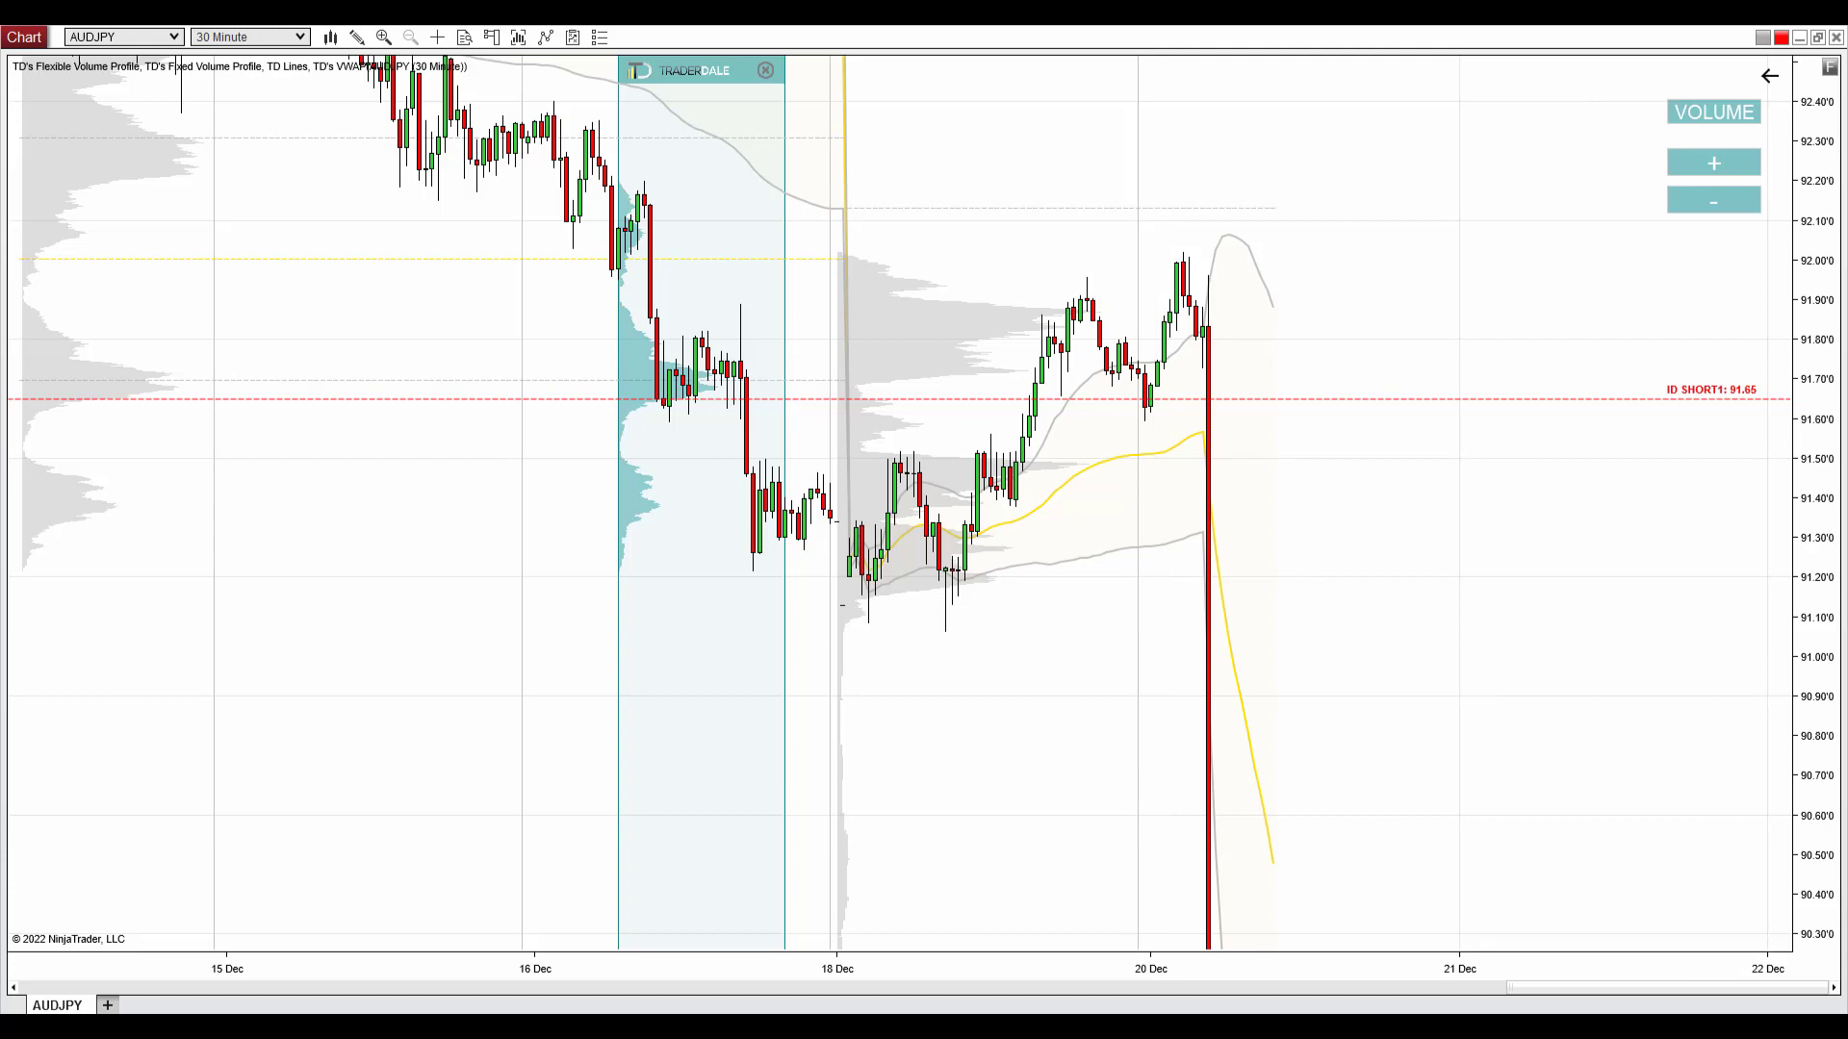
- Underline the volume profile indicator name at the top of the AUDJPY chart in pink
{"action": "left_click_drag", "start_coordinate": [44, 55], "coordinate": [364, 55]}
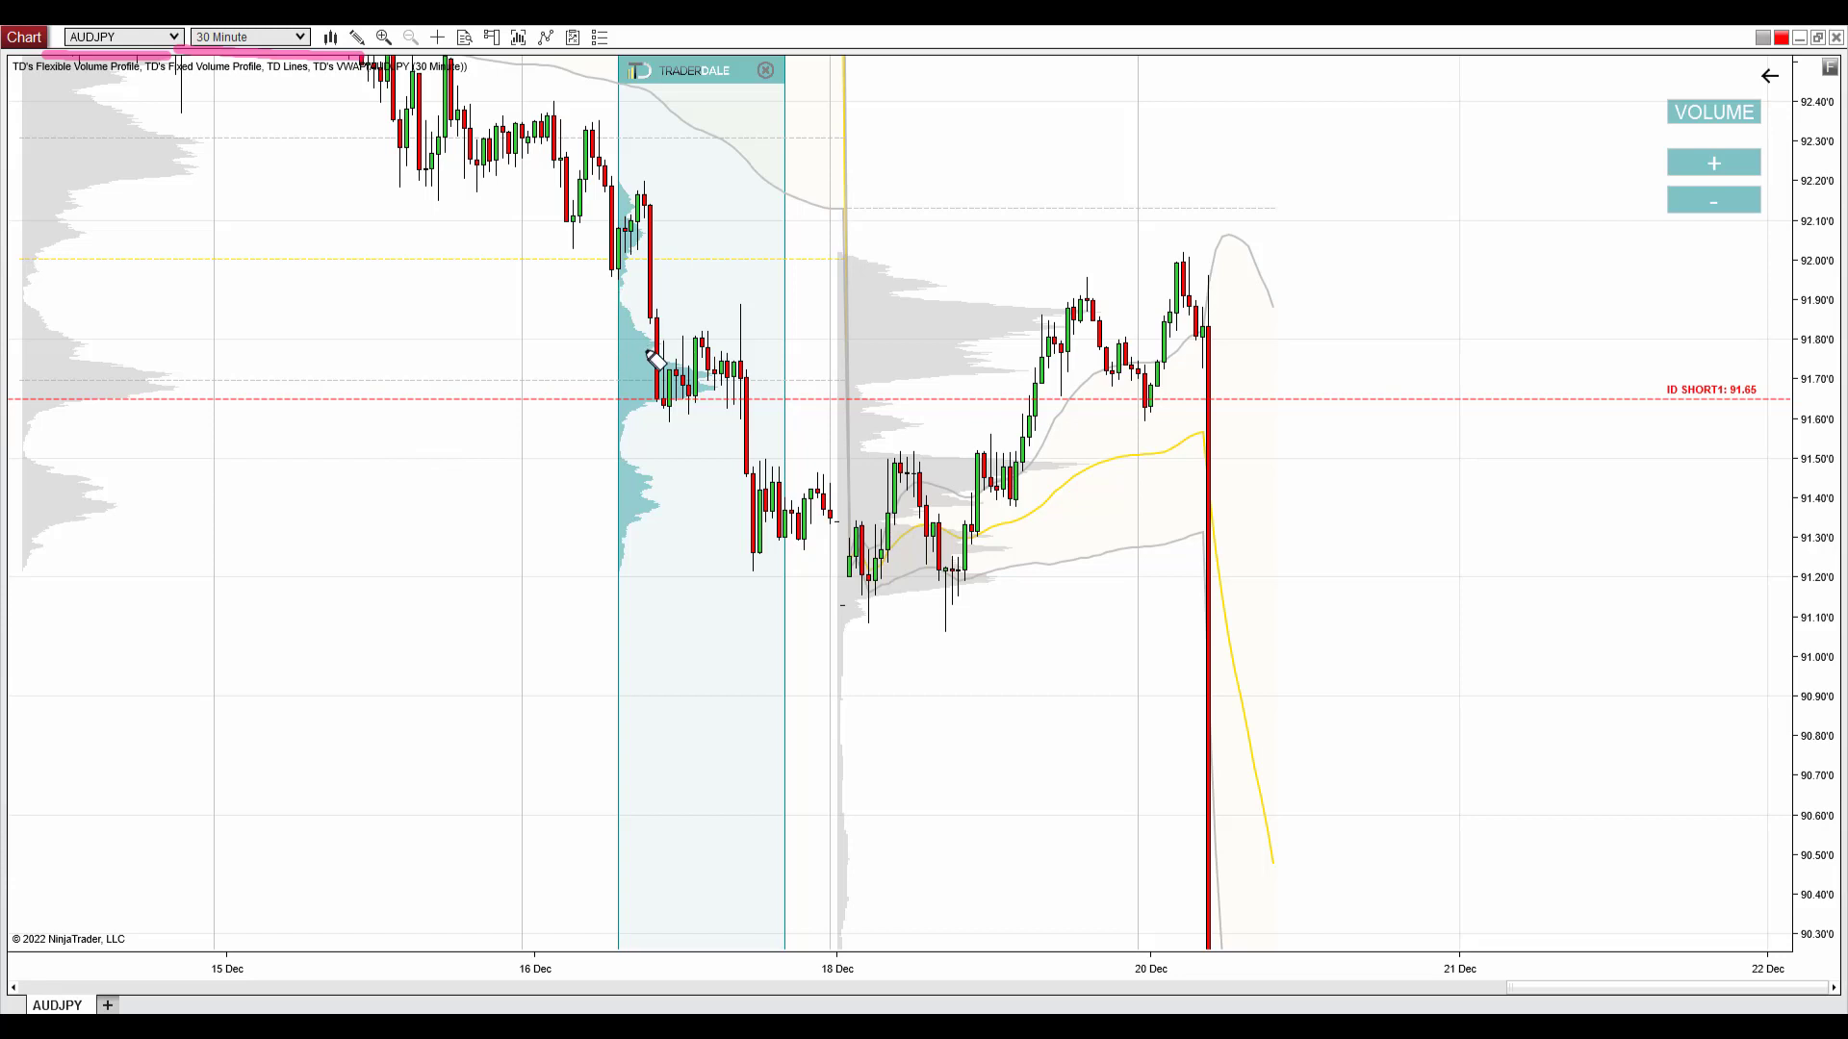
- Circle the volume cluster near 91.70, draw the 91.65 line, trace the rally, and write SL
{"action": "mouse_move", "coordinate": [676, 347]}
{"action": "left_mouse_down"}
{"action": "mouse_move", "coordinate": [616, 348]}
{"action": "mouse_move", "coordinate": [630, 402]}
{"action": "mouse_move", "coordinate": [748, 371]}
{"action": "mouse_move", "coordinate": [643, 337]}
{"action": "left_mouse_up"}
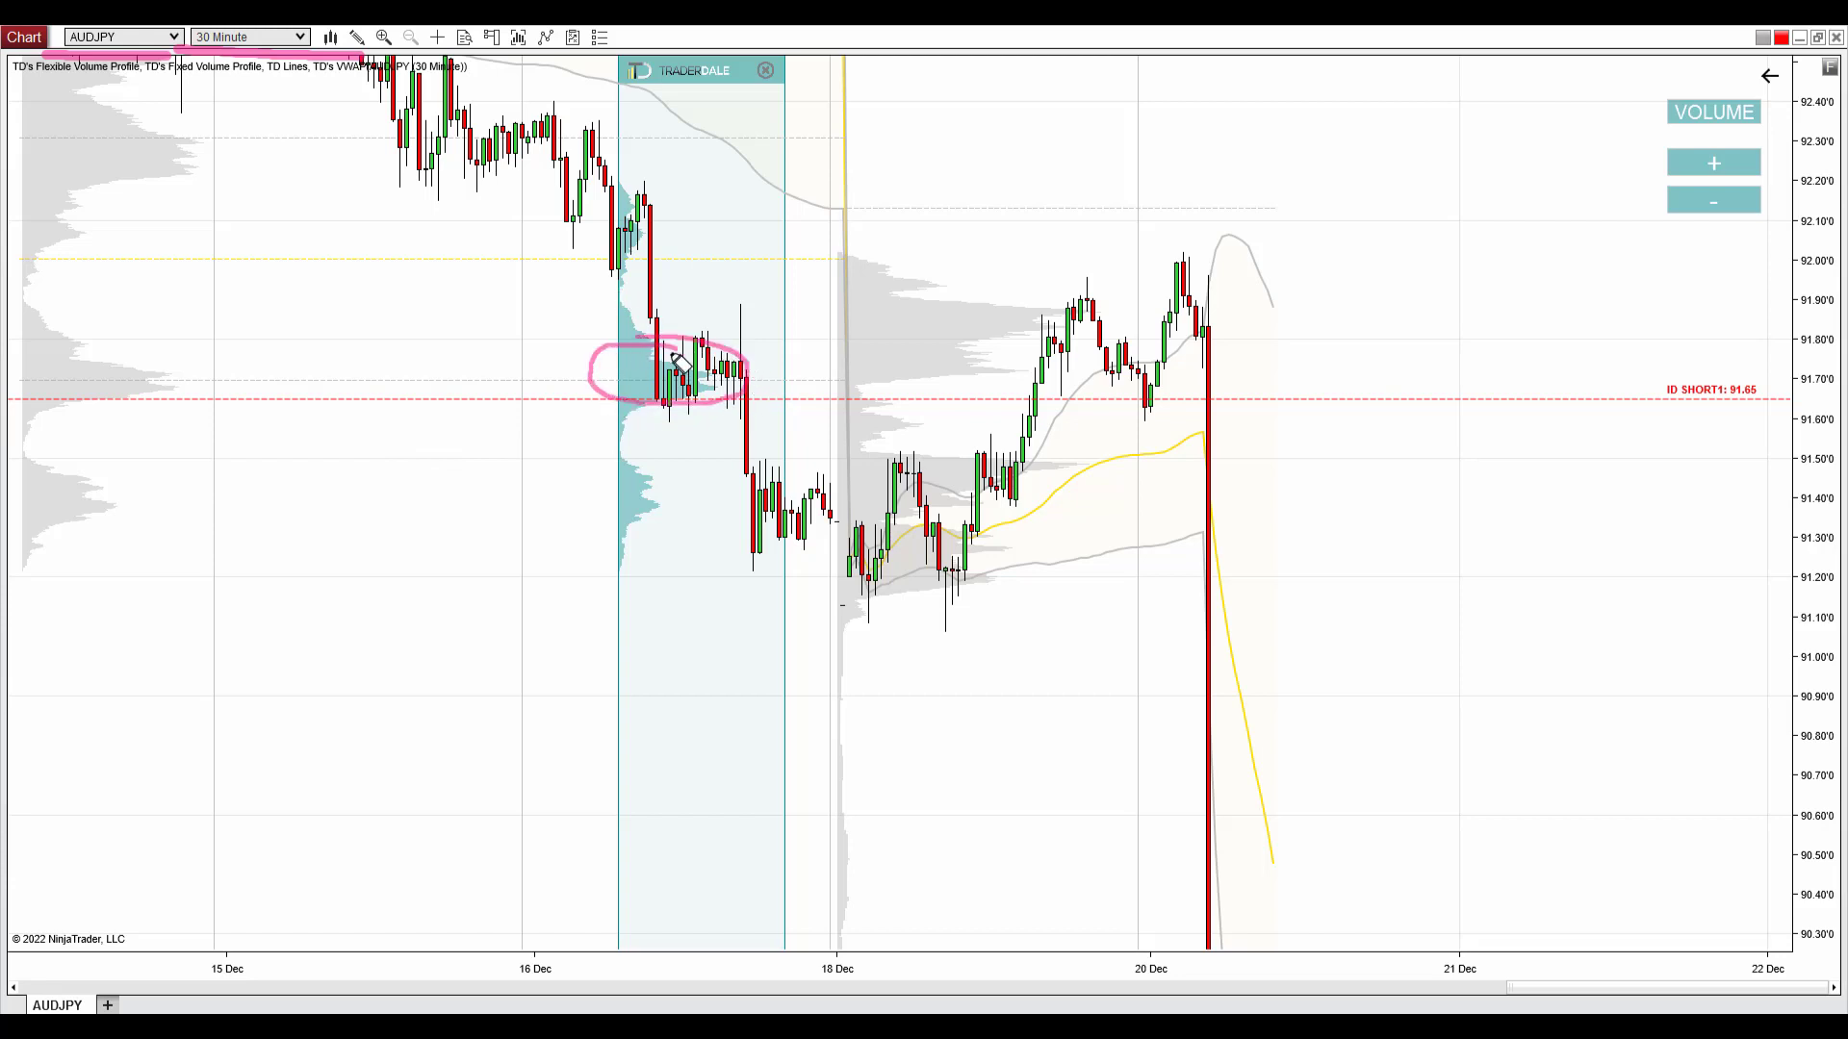
{"action": "left_click_drag", "start_coordinate": [717, 395], "coordinate": [1019, 399]}
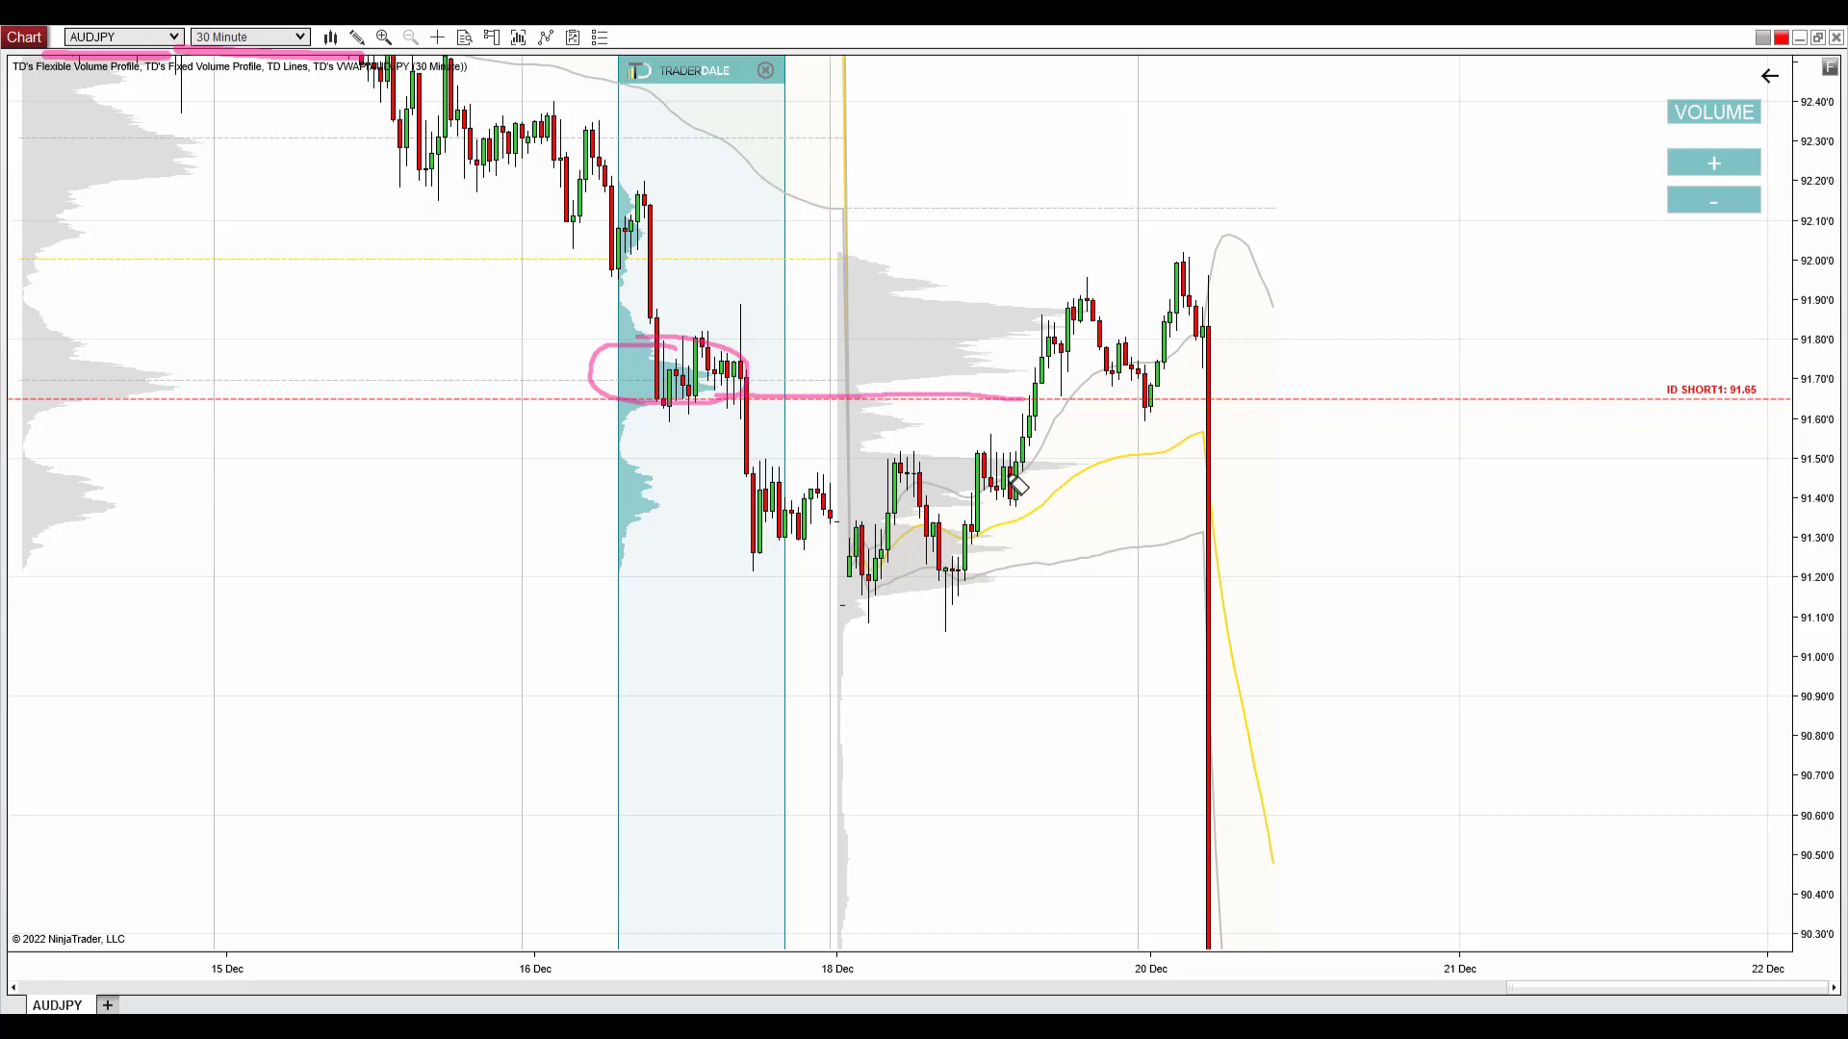
{"action": "left_click_drag", "start_coordinate": [1012, 497], "coordinate": [1050, 328]}
{"action": "mouse_move", "coordinate": [963, 324]}
{"action": "left_mouse_down"}
{"action": "mouse_move", "coordinate": [961, 350]}
{"action": "mouse_move", "coordinate": [984, 350]}
{"action": "left_mouse_up"}
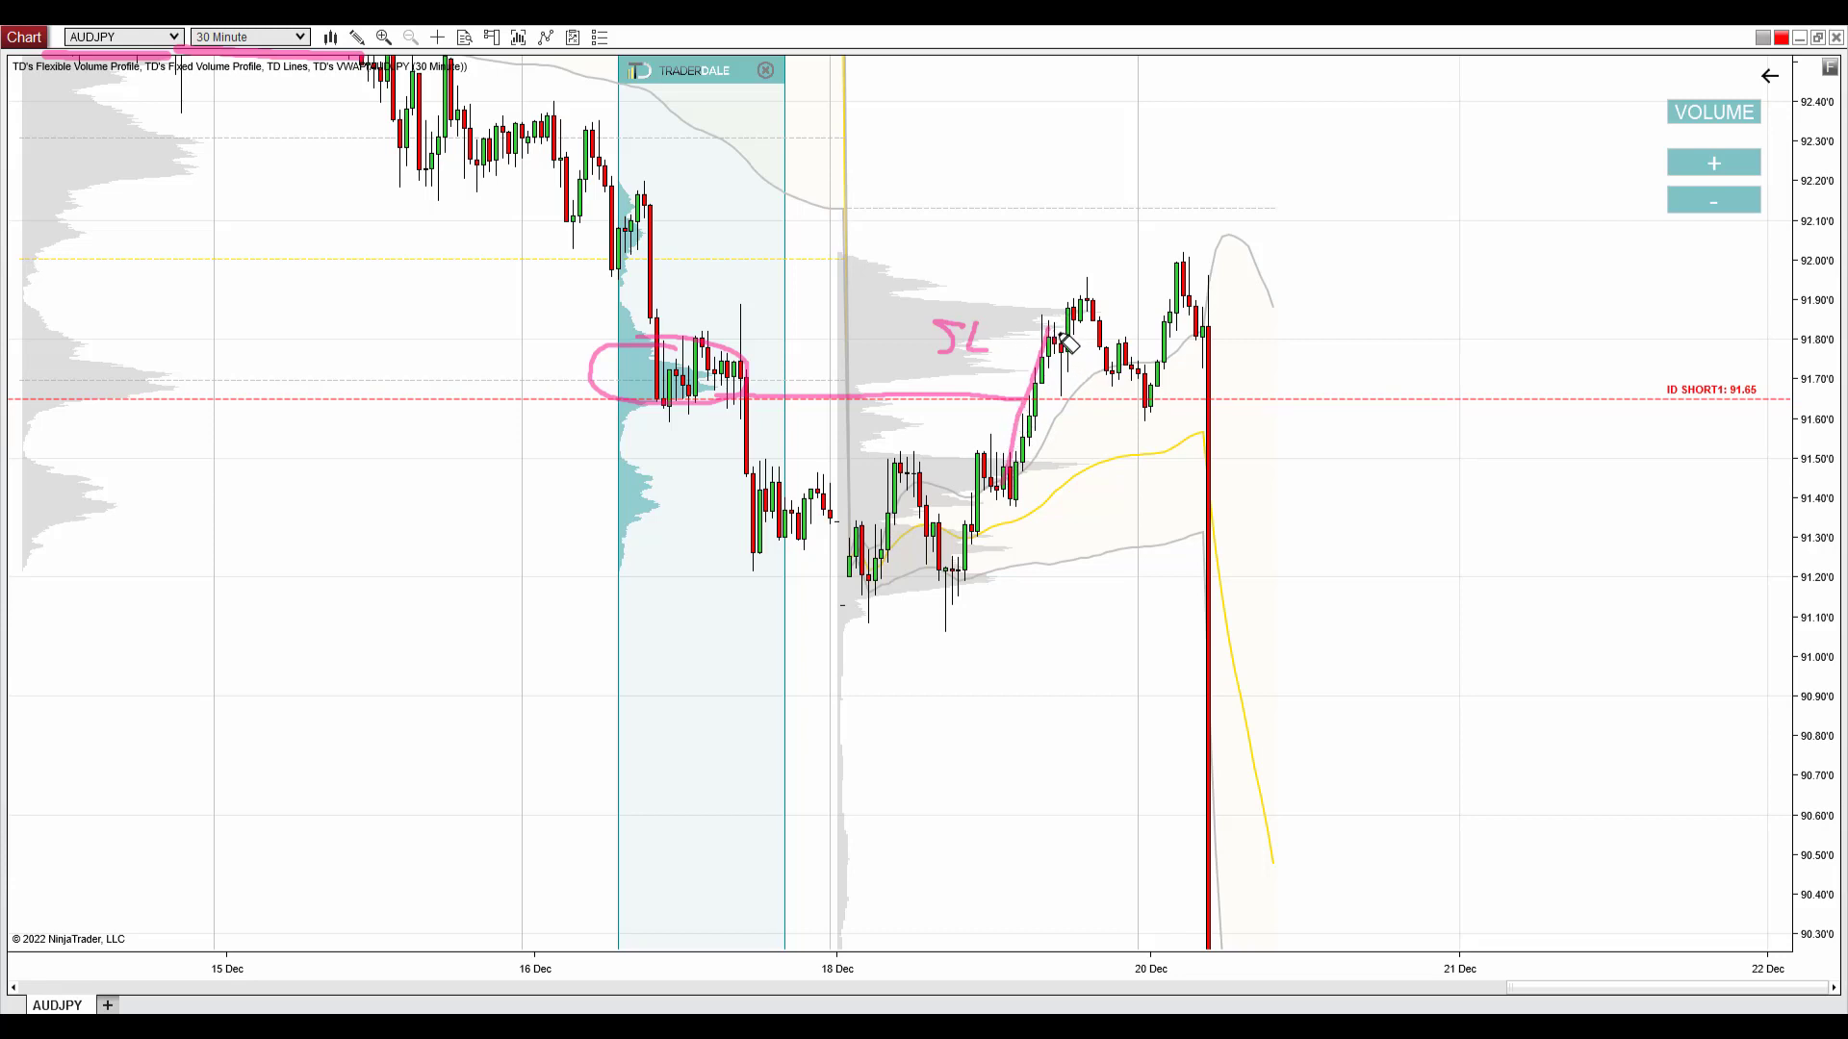
- Extend the 91.65 line, circle the ID SHORT1 label, arrow the rise, then erase all drawings
{"action": "left_click_drag", "start_coordinate": [1025, 397], "coordinate": [1074, 398]}
{"action": "mouse_move", "coordinate": [1712, 398]}
{"action": "left_mouse_down"}
{"action": "mouse_move", "coordinate": [1673, 394]}
{"action": "mouse_move", "coordinate": [1727, 375]}
{"action": "mouse_move", "coordinate": [1698, 385]}
{"action": "left_mouse_up"}
{"action": "left_click_drag", "start_coordinate": [1060, 399], "coordinate": [1094, 287]}
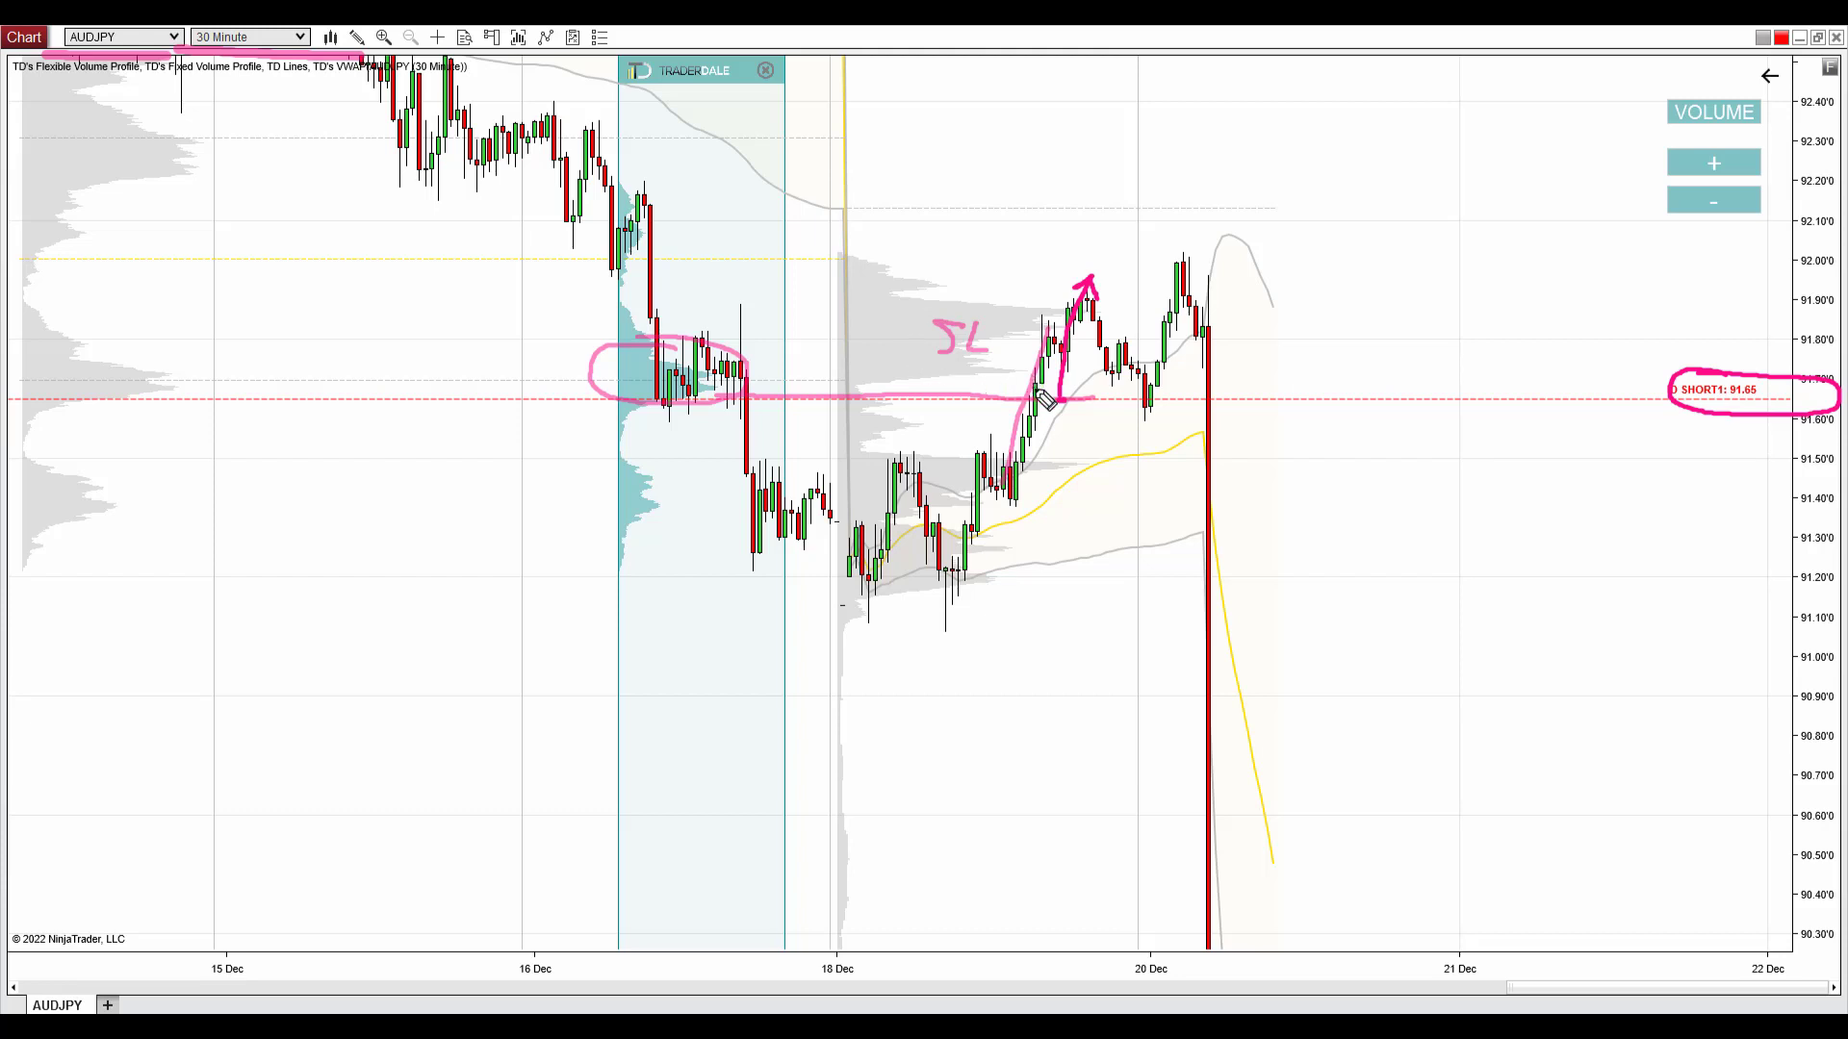
{"action": "key", "text": "e"}
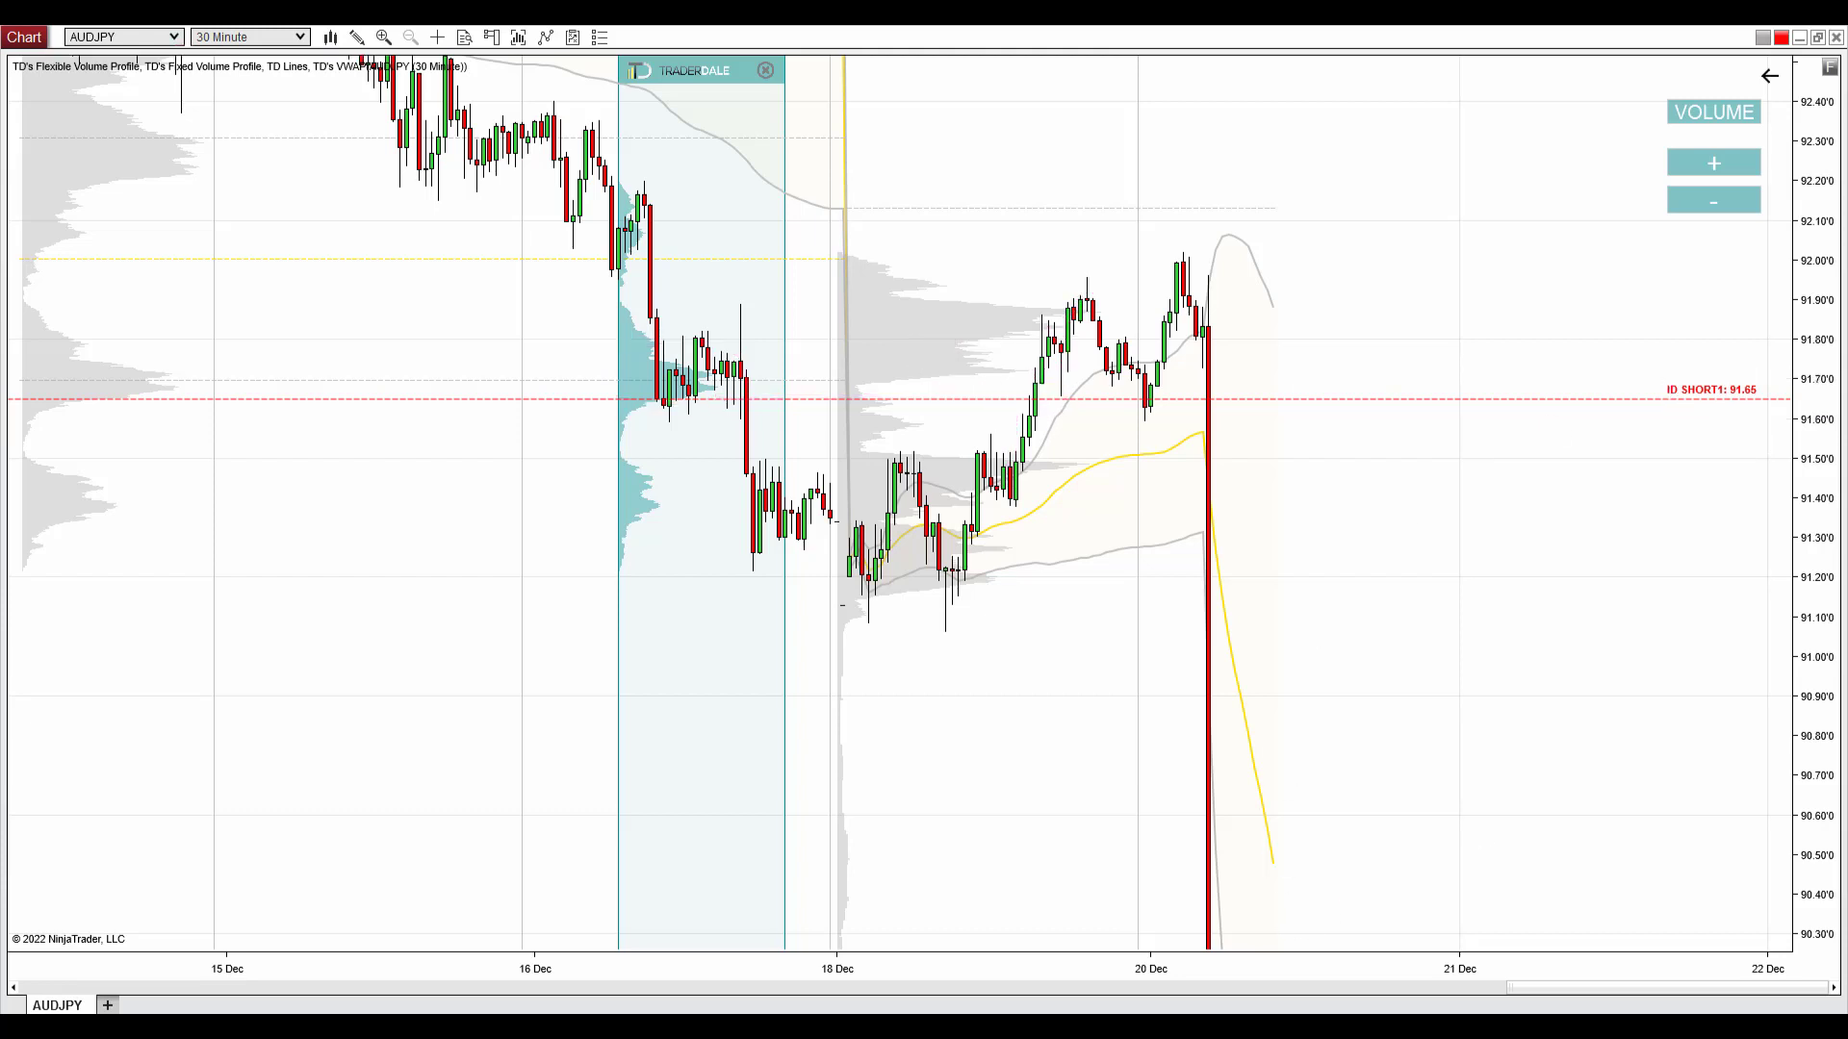
- Zoom into 16–20 Dec and widen the bar spacing on the AUDJPY chart
{"action": "scroll", "coordinate": [1107, 968], "scroll_direction": "up", "scroll_amount": 2}
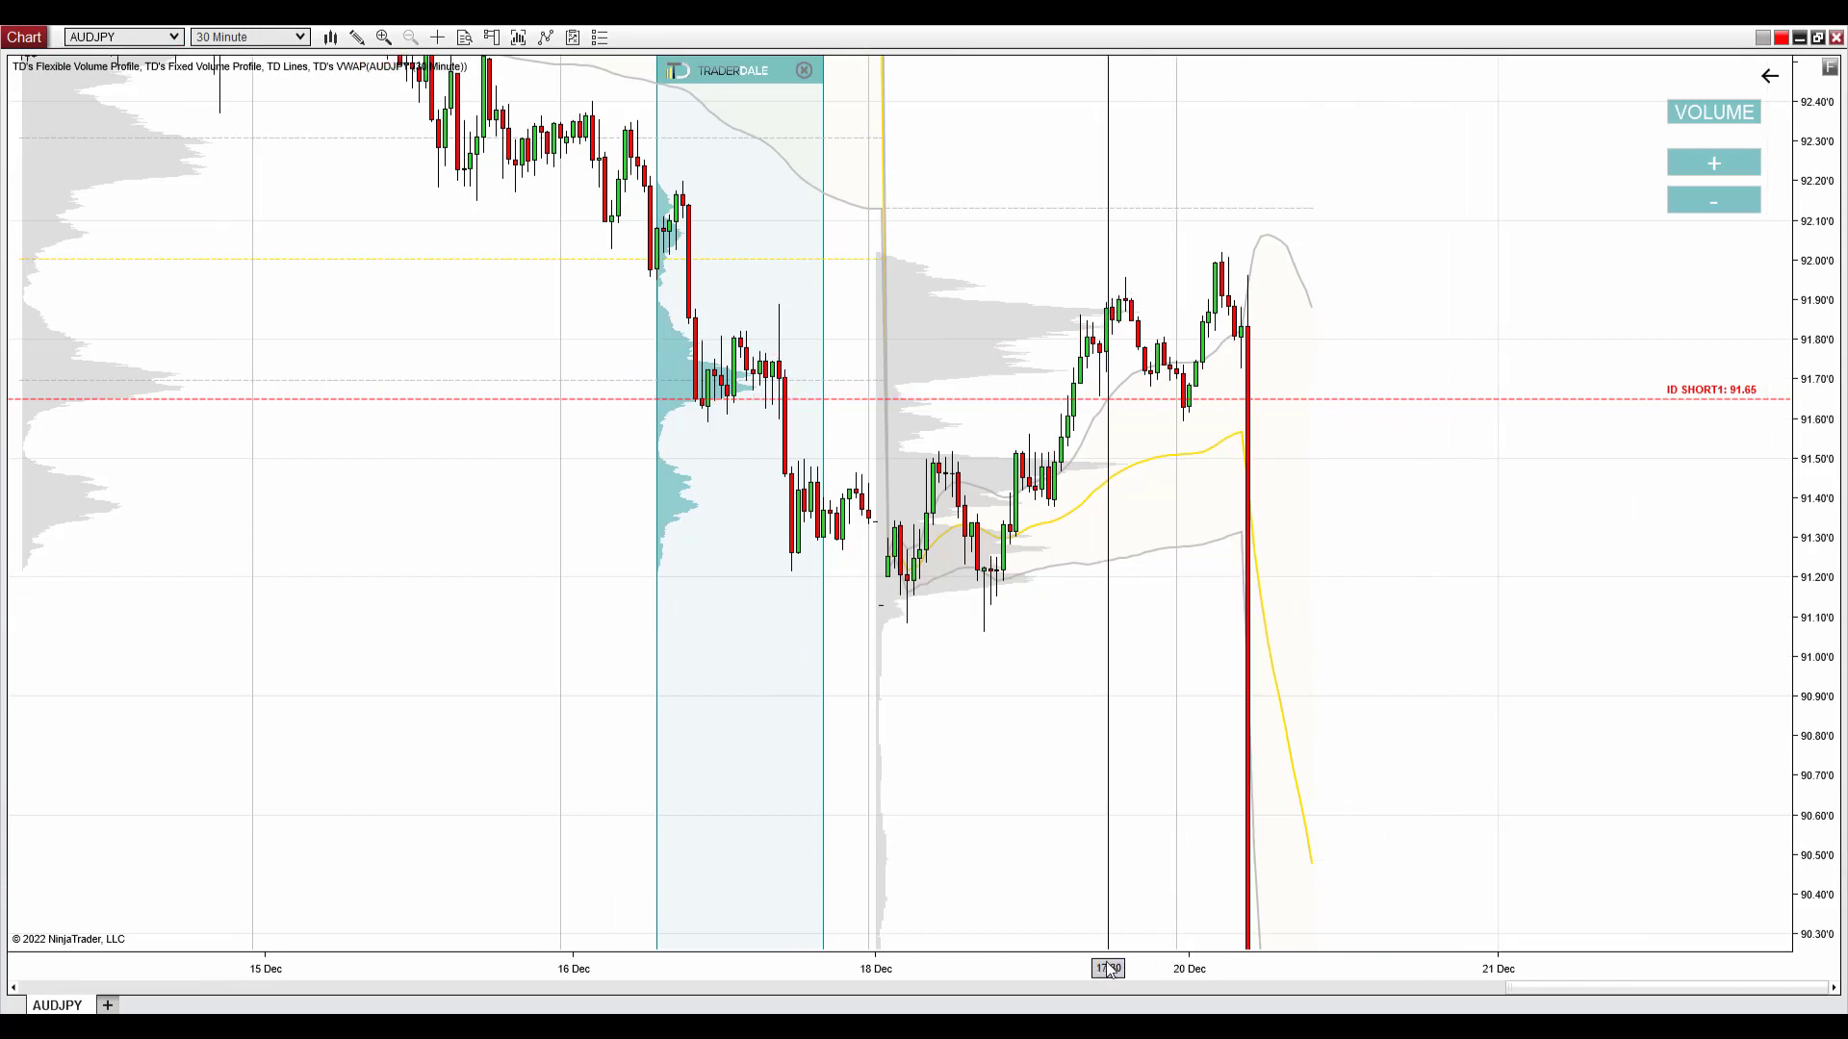
{"action": "left_click_drag", "start_coordinate": [1109, 967], "coordinate": [1320, 968]}
{"action": "left_click_drag", "start_coordinate": [1817, 619], "coordinate": [1817, 289]}
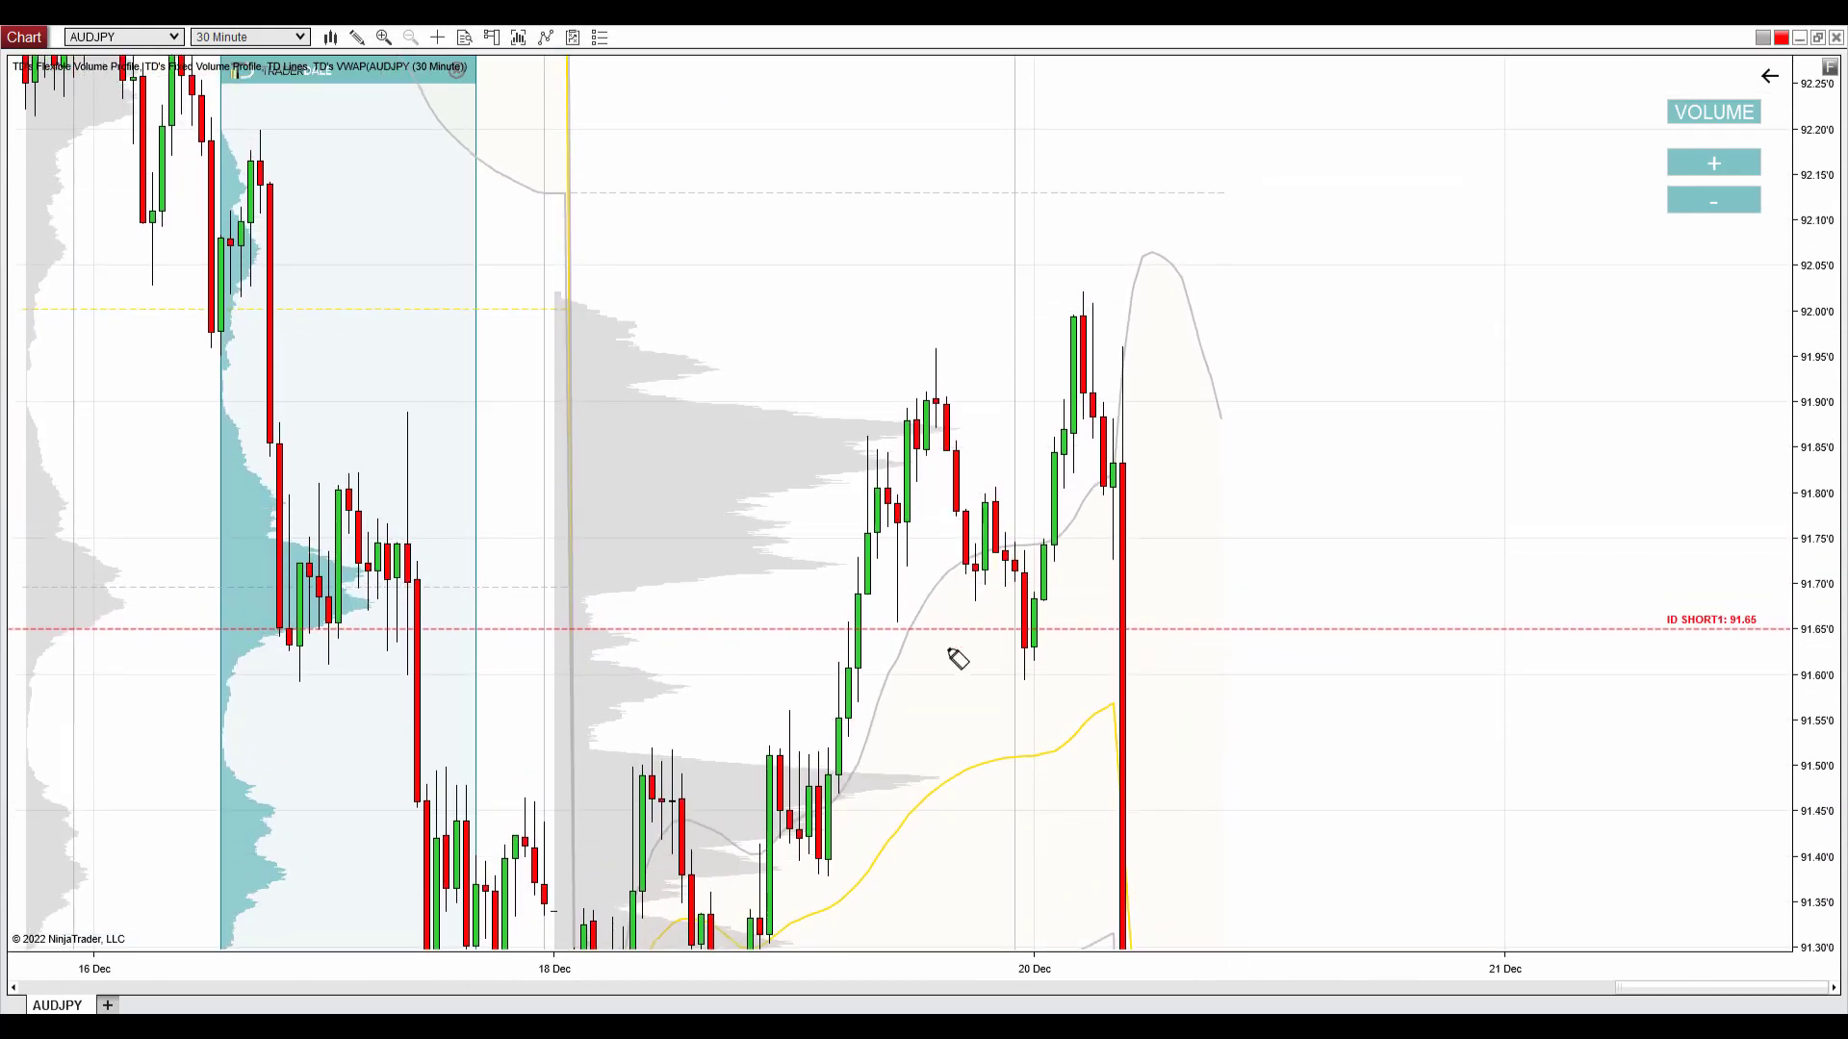
- Draw an upward arrow and a 91.65 line in pink, then clear them
{"action": "mouse_move", "coordinate": [900, 621]}
{"action": "left_mouse_down"}
{"action": "mouse_move", "coordinate": [966, 347]}
{"action": "mouse_move", "coordinate": [971, 371]}
{"action": "left_mouse_up"}
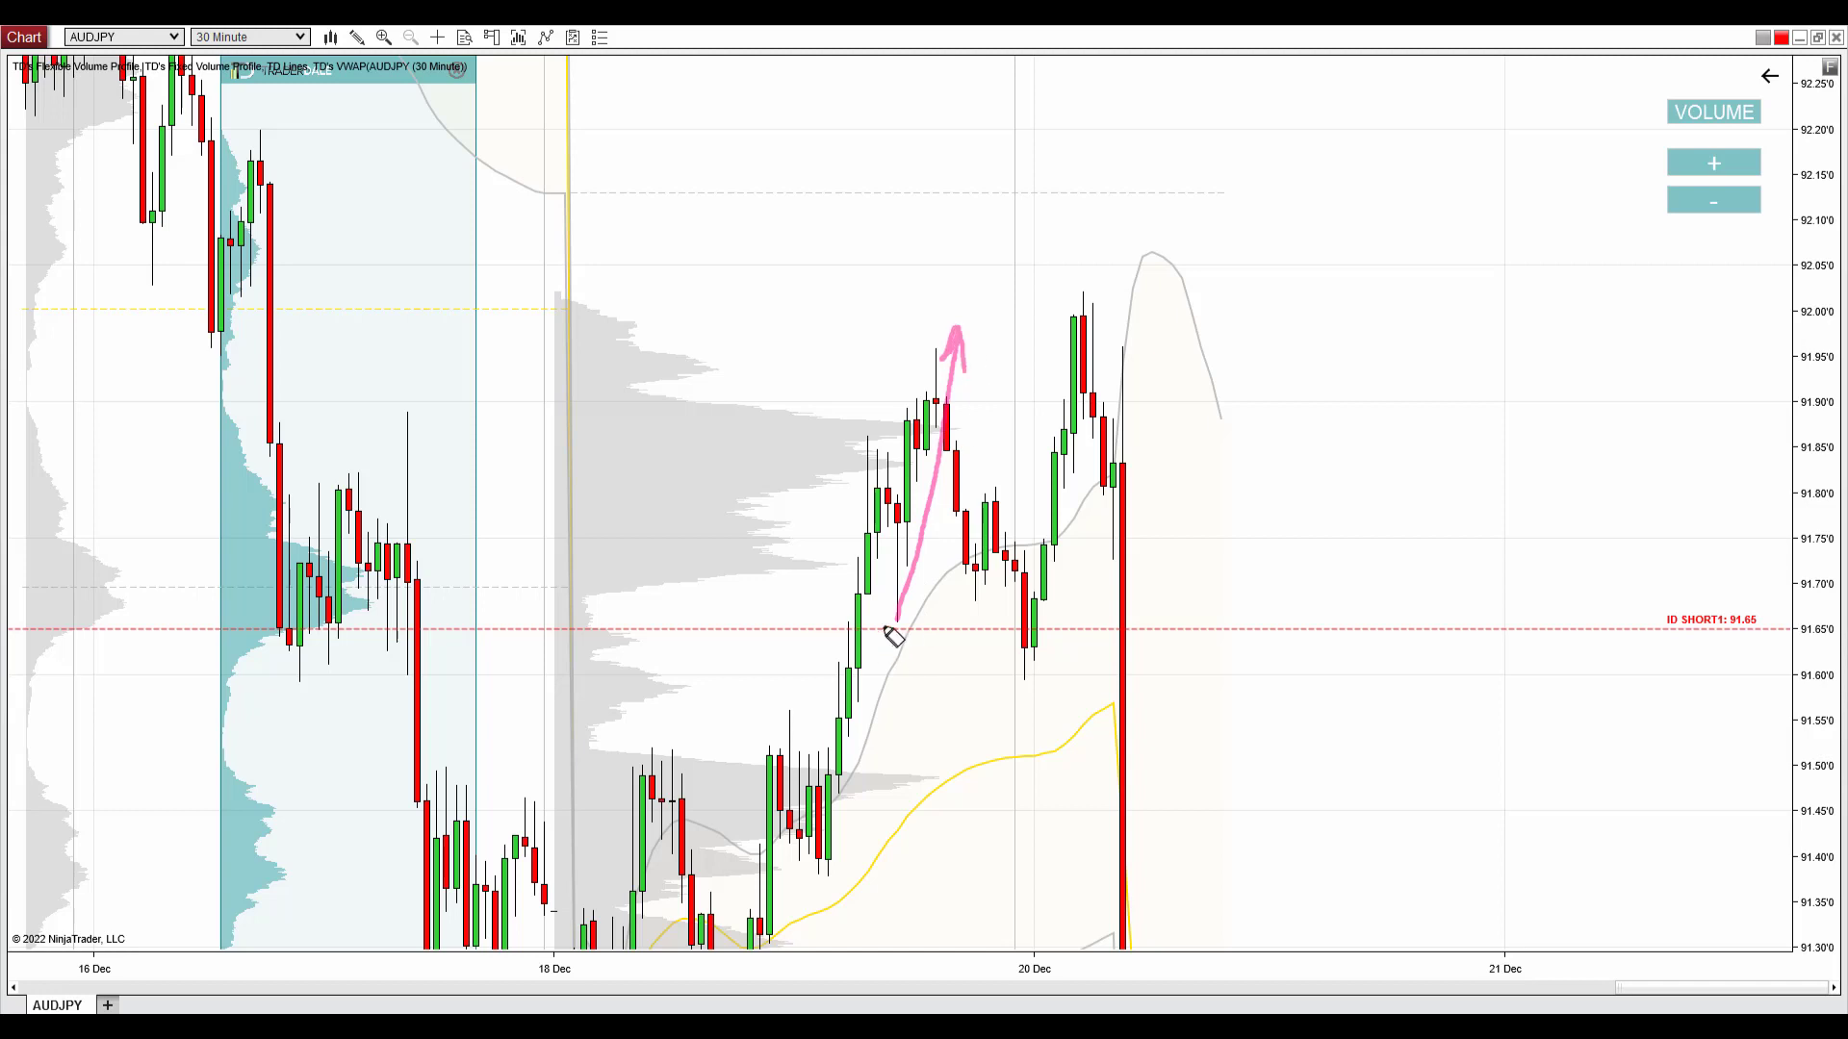
{"action": "mouse_move", "coordinate": [872, 631]}
{"action": "left_mouse_down"}
{"action": "mouse_move", "coordinate": [846, 629]}
{"action": "mouse_move", "coordinate": [981, 628]}
{"action": "left_mouse_up"}
{"action": "key", "text": "Escape"}
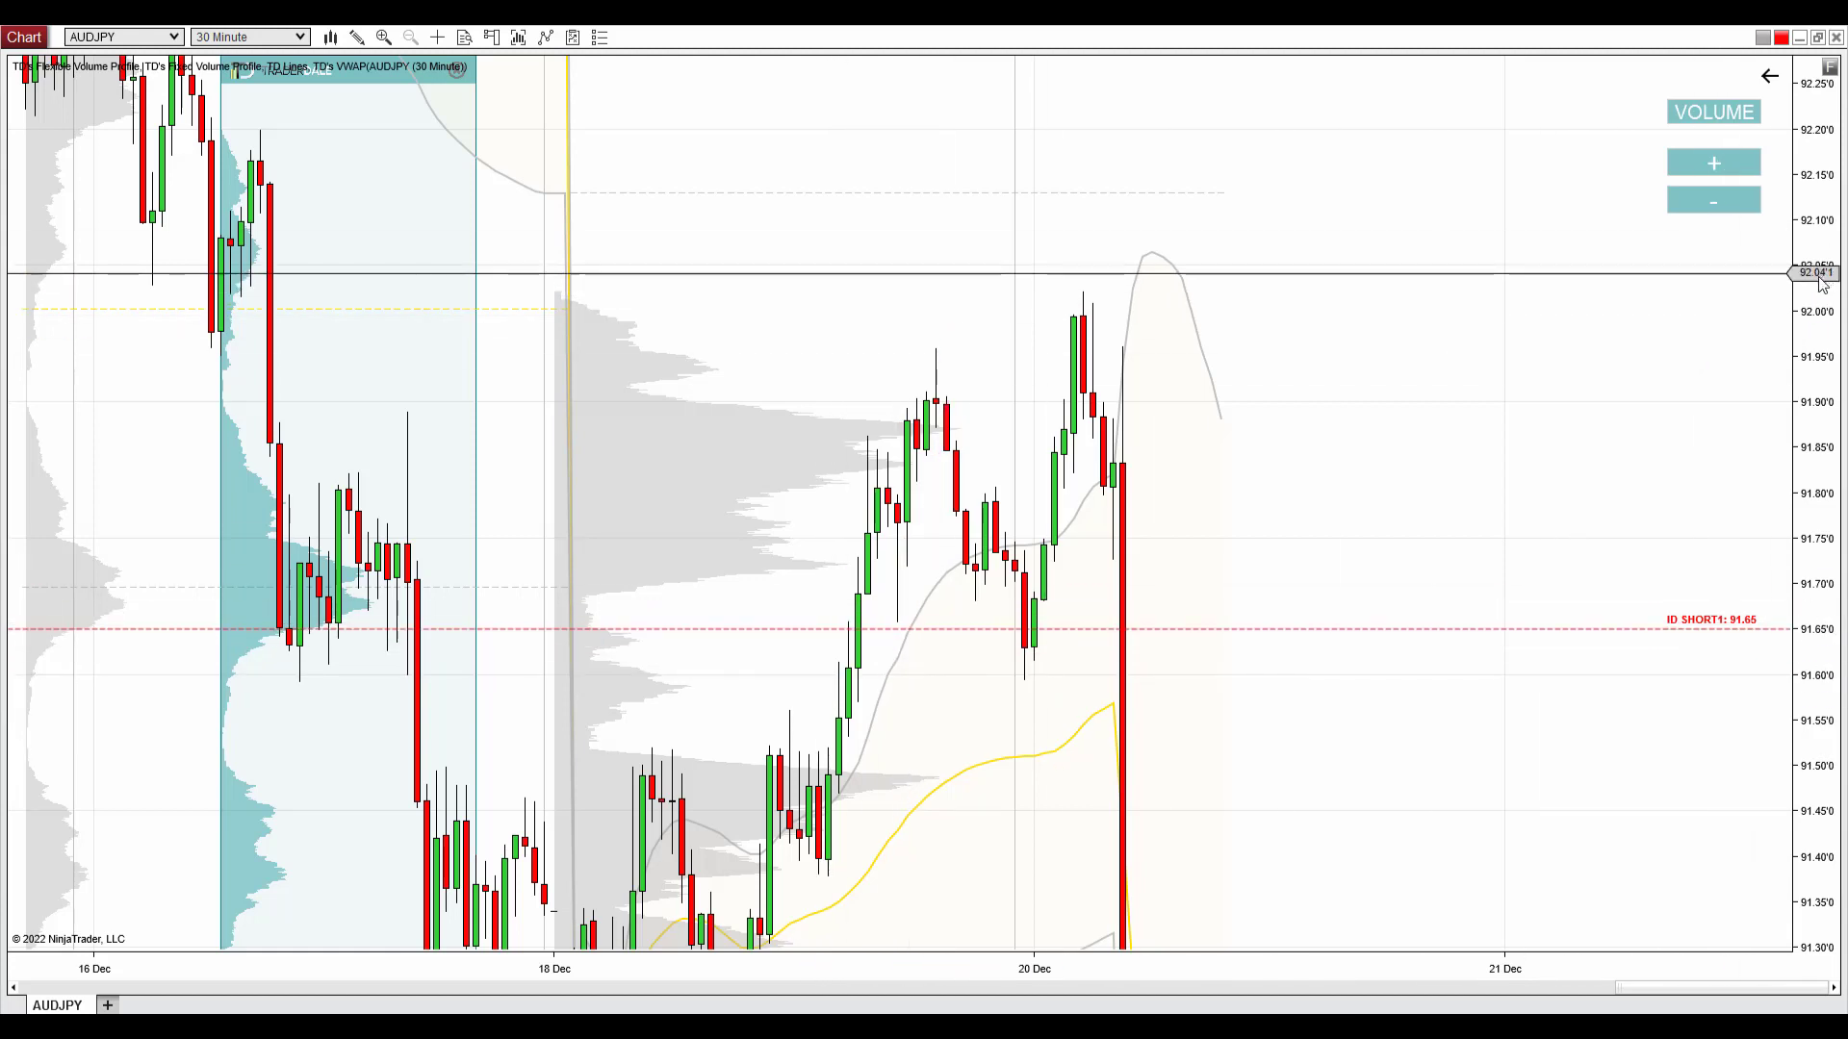
- Compress the price scale to about 90.80–92.70, sketch arrows up to the 92.00 highs, then erase them
{"action": "left_click_drag", "start_coordinate": [1788, 272], "coordinate": [1788, 544]}
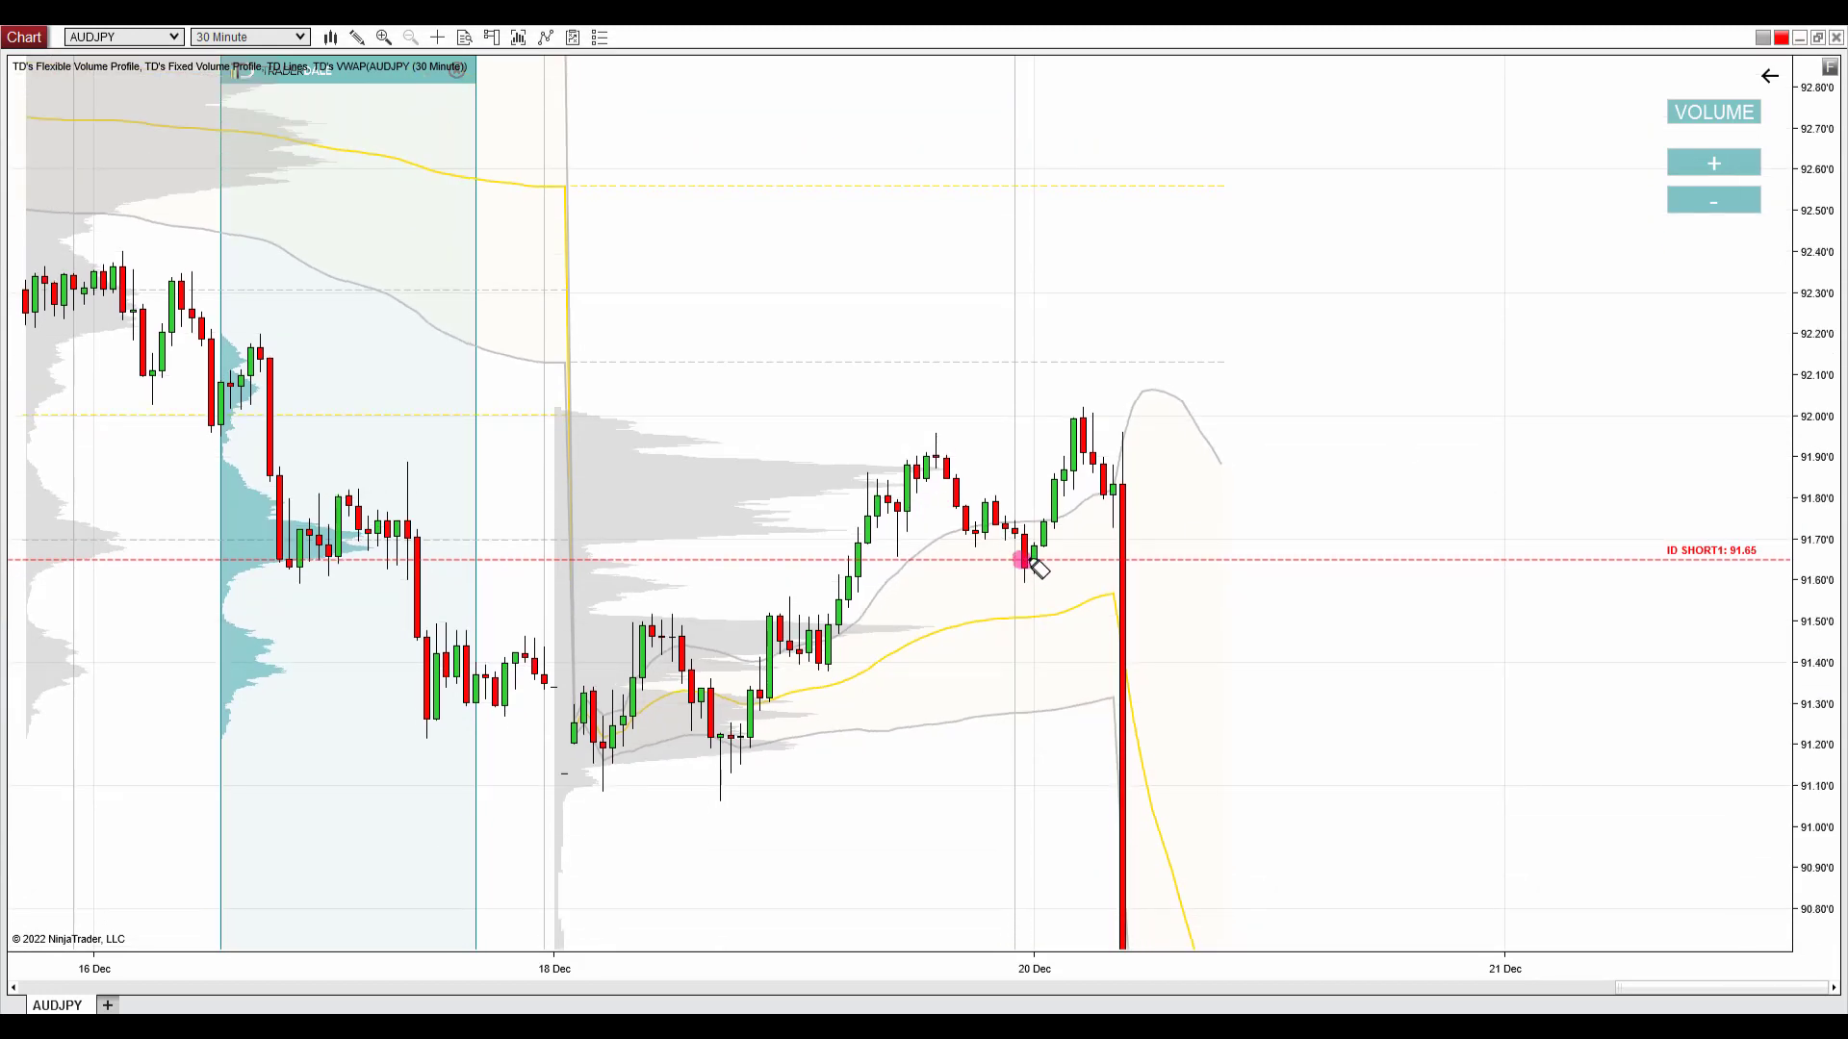
{"action": "mouse_move", "coordinate": [1026, 560]}
{"action": "left_mouse_down"}
{"action": "mouse_move", "coordinate": [1076, 426]}
{"action": "mouse_move", "coordinate": [1058, 435]}
{"action": "mouse_move", "coordinate": [1113, 452]}
{"action": "left_mouse_up"}
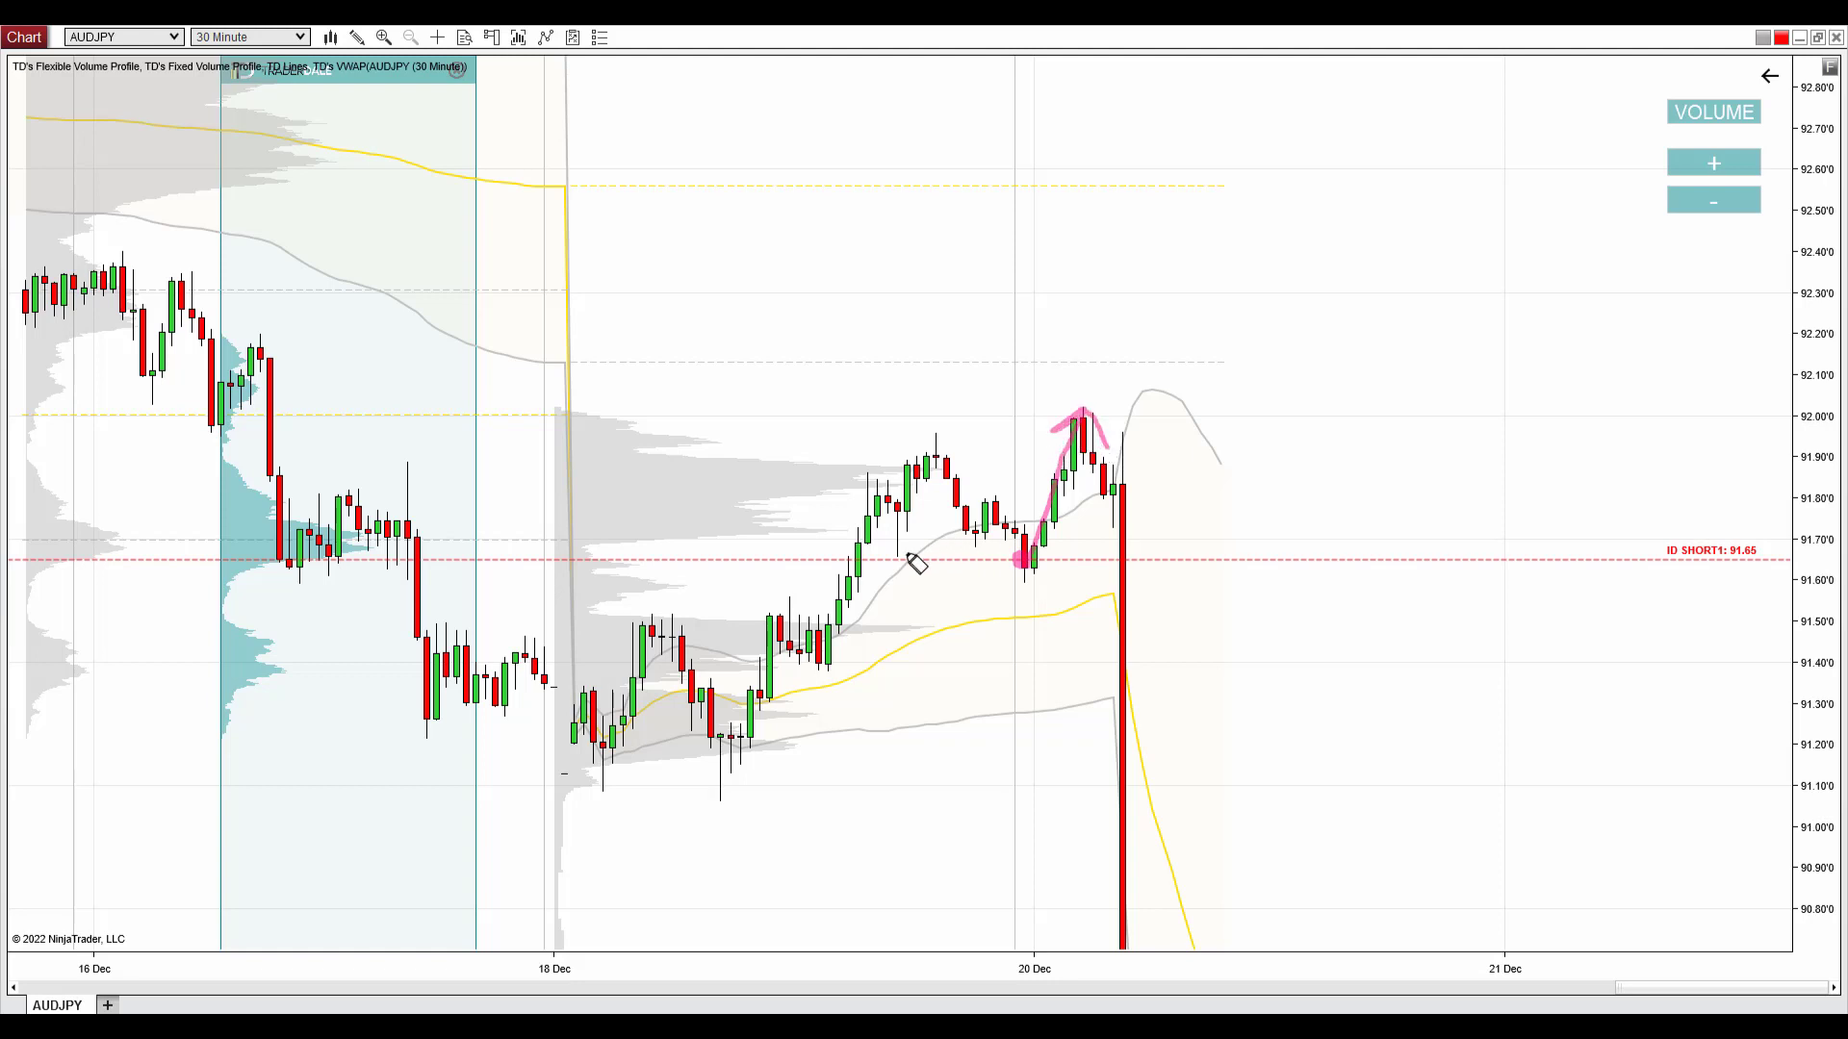
{"action": "left_click_drag", "start_coordinate": [897, 554], "coordinate": [966, 456]}
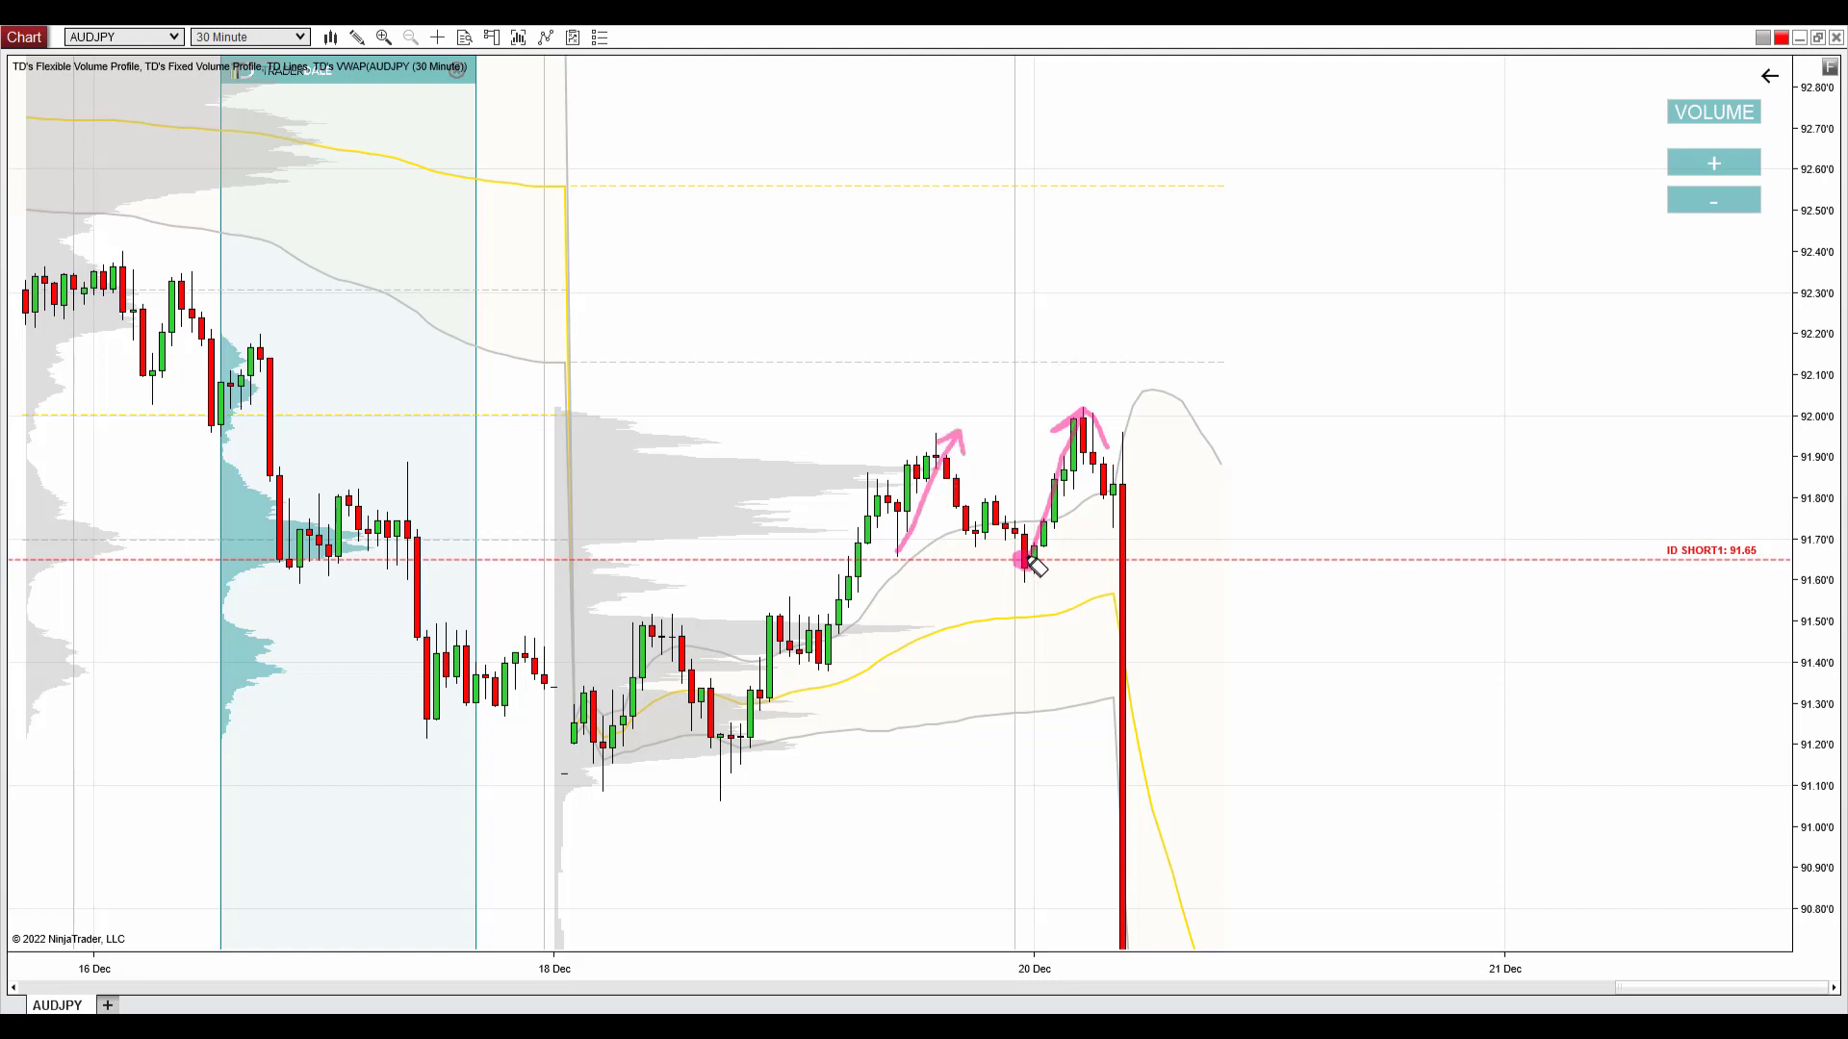
{"action": "left_click_drag", "start_coordinate": [1030, 562], "coordinate": [1109, 451]}
{"action": "key", "text": "e"}
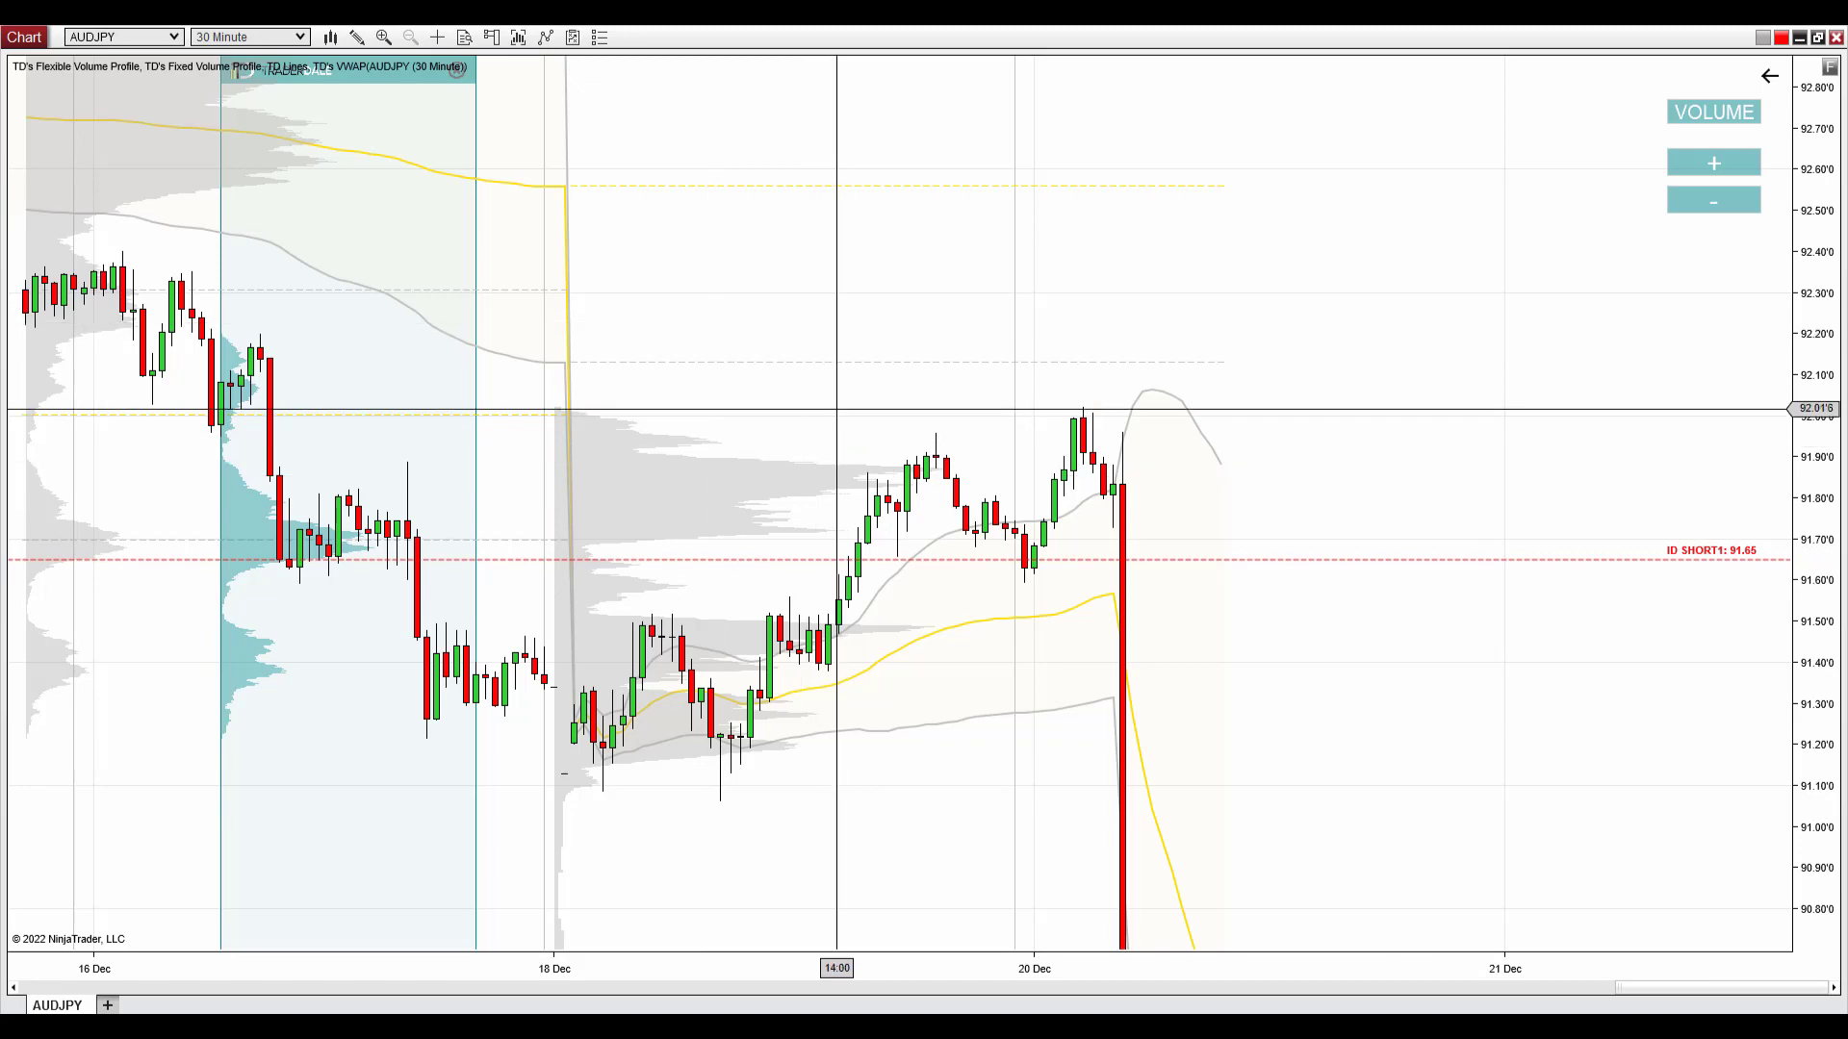
- Load CADJPY, circle the volume area near 100.30, mark the 100.26 pullback and circle ID SHORT2
{"action": "type", "text": "CADJPY"}
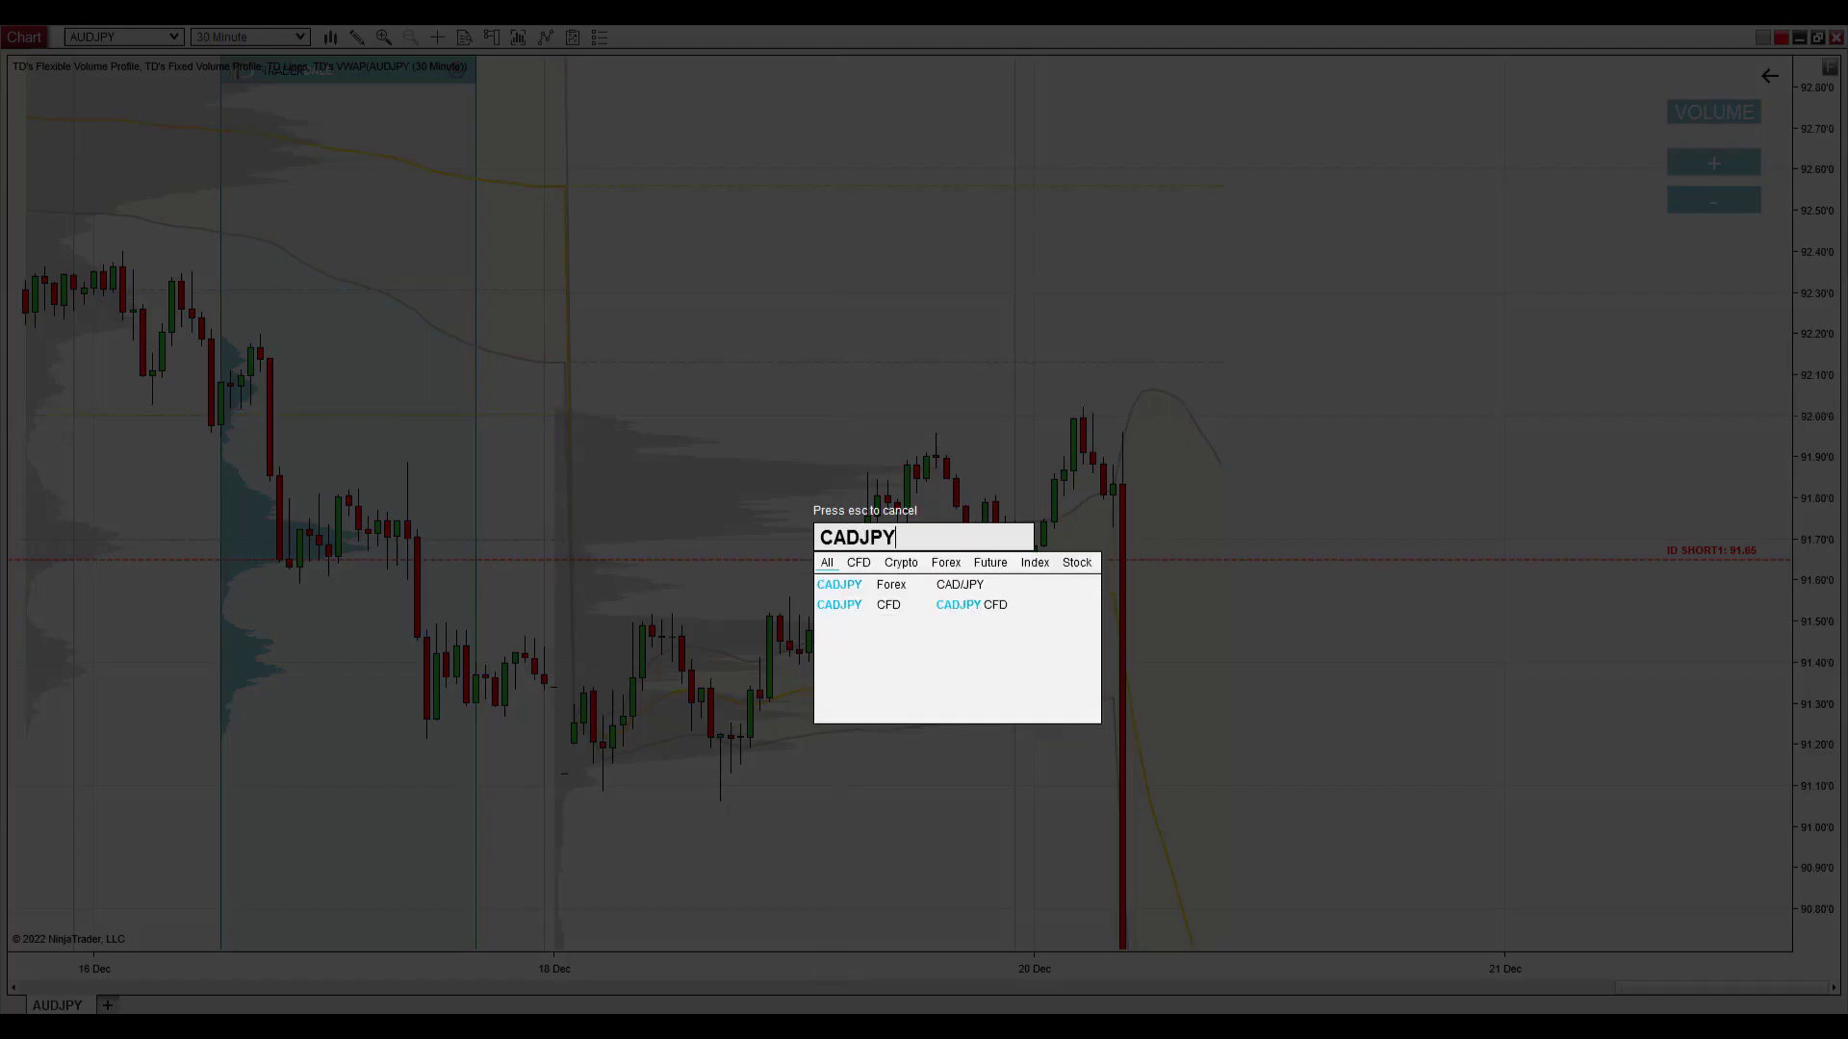
{"action": "key", "text": "Return"}
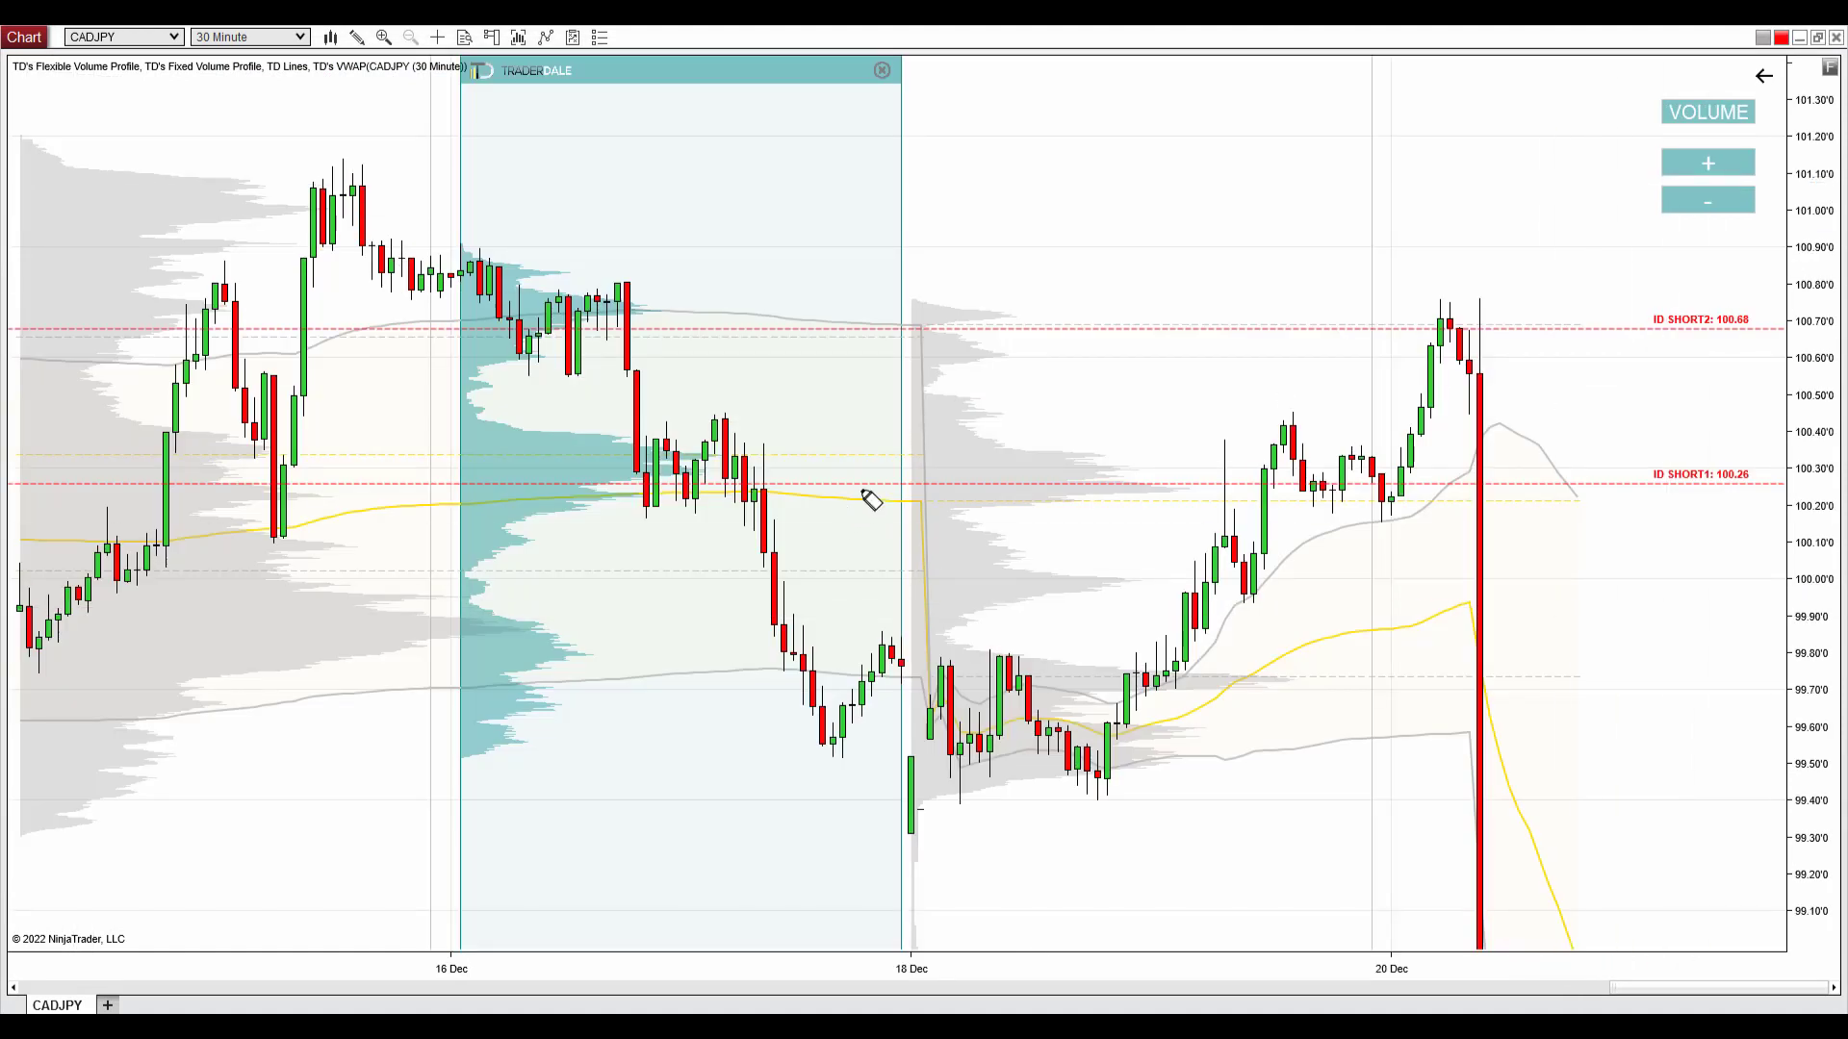
{"action": "mouse_move", "coordinate": [630, 430]}
{"action": "left_mouse_down"}
{"action": "mouse_move", "coordinate": [540, 437]}
{"action": "mouse_move", "coordinate": [673, 486]}
{"action": "mouse_move", "coordinate": [676, 460]}
{"action": "mouse_move", "coordinate": [626, 484]}
{"action": "mouse_move", "coordinate": [1224, 483]}
{"action": "mouse_move", "coordinate": [1252, 589]}
{"action": "mouse_move", "coordinate": [1231, 568]}
{"action": "left_mouse_up"}
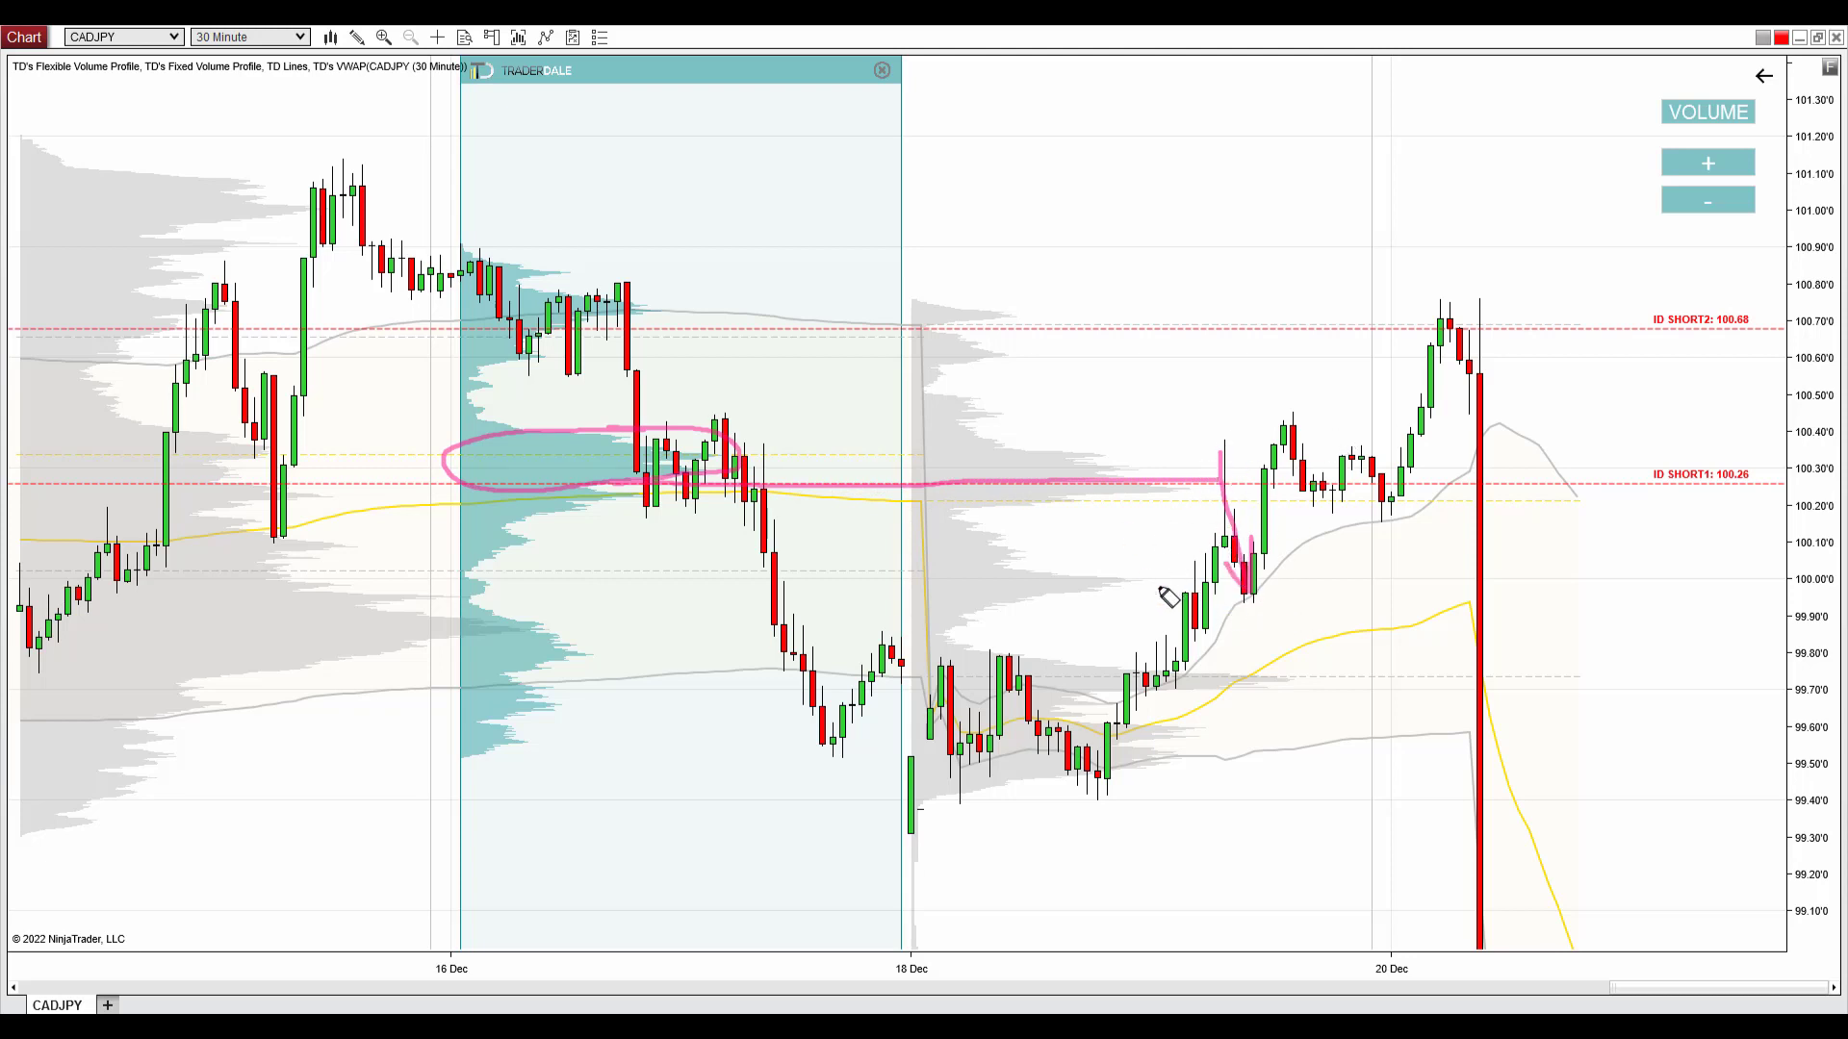
{"action": "mouse_move", "coordinate": [567, 284]}
{"action": "left_mouse_down"}
{"action": "mouse_move", "coordinate": [502, 285]}
{"action": "mouse_move", "coordinate": [639, 321]}
{"action": "mouse_move", "coordinate": [568, 281]}
{"action": "mouse_move", "coordinate": [616, 332]}
{"action": "mouse_move", "coordinate": [1450, 335]}
{"action": "left_mouse_up"}
{"action": "mouse_move", "coordinate": [1737, 296]}
{"action": "left_mouse_down"}
{"action": "mouse_move", "coordinate": [1810, 323]}
{"action": "mouse_move", "coordinate": [1709, 295]}
{"action": "left_mouse_up"}
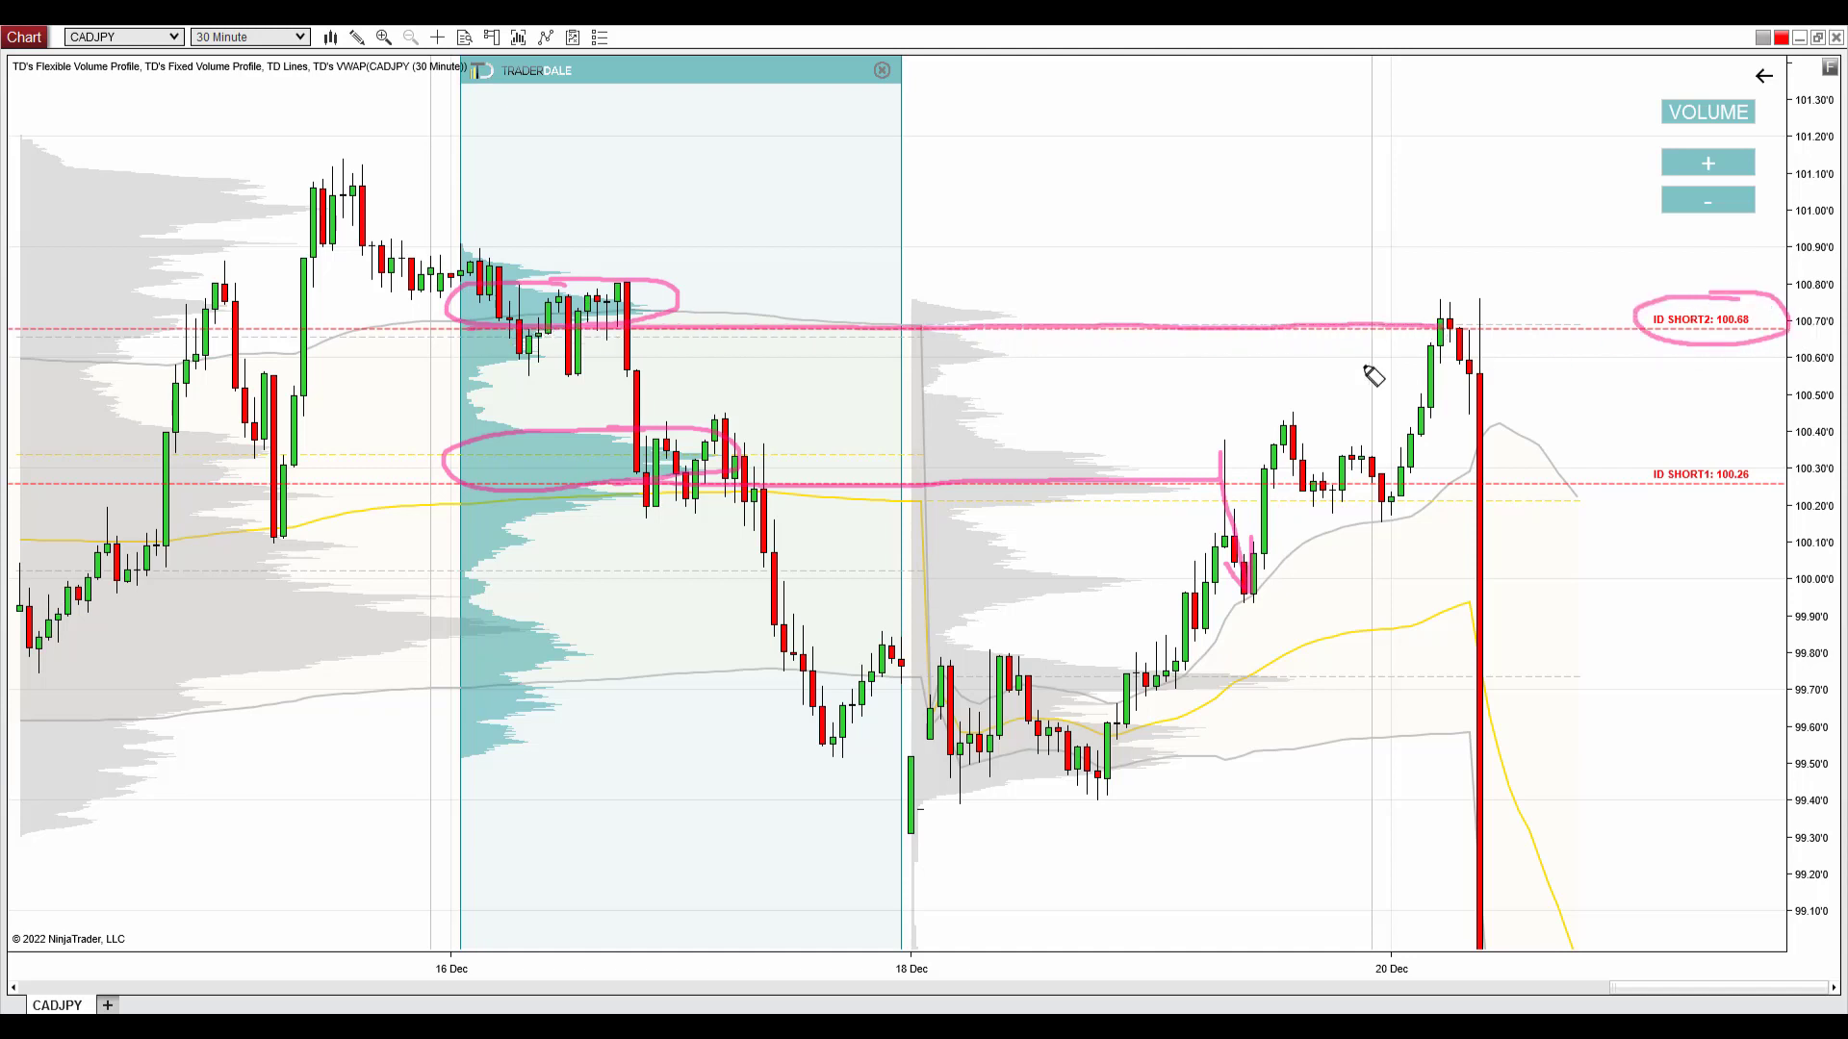
- Trace the drop from 100.68, highlight the big red candle, then clear the markup
{"action": "left_click_drag", "start_coordinate": [1437, 308], "coordinate": [1469, 408]}
{"action": "mouse_move", "coordinate": [1482, 291]}
{"action": "left_mouse_down"}
{"action": "mouse_move", "coordinate": [1490, 607]}
{"action": "mouse_move", "coordinate": [1463, 947]}
{"action": "left_mouse_up"}
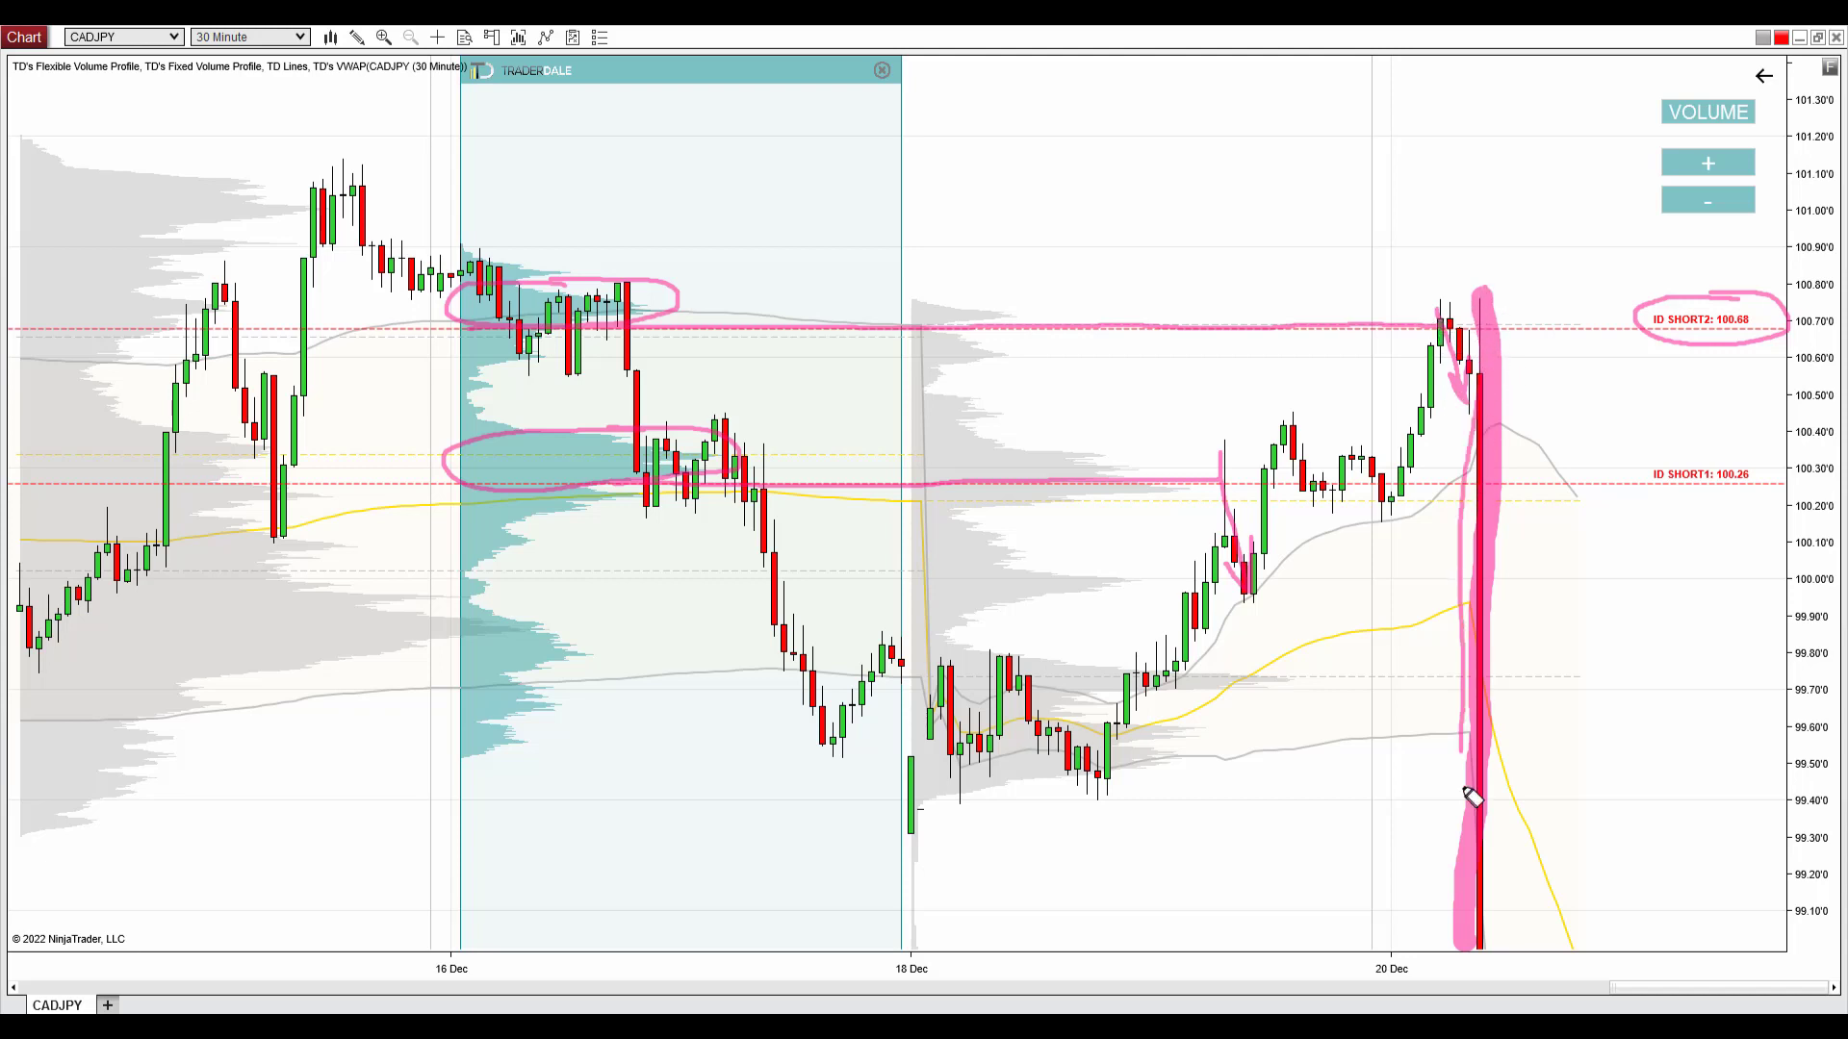
{"action": "mouse_move", "coordinate": [1469, 784]}
{"action": "left_mouse_down"}
{"action": "mouse_move", "coordinate": [1601, 165]}
{"action": "mouse_move", "coordinate": [1487, 281]}
{"action": "left_mouse_up"}
{"action": "key", "text": "e"}
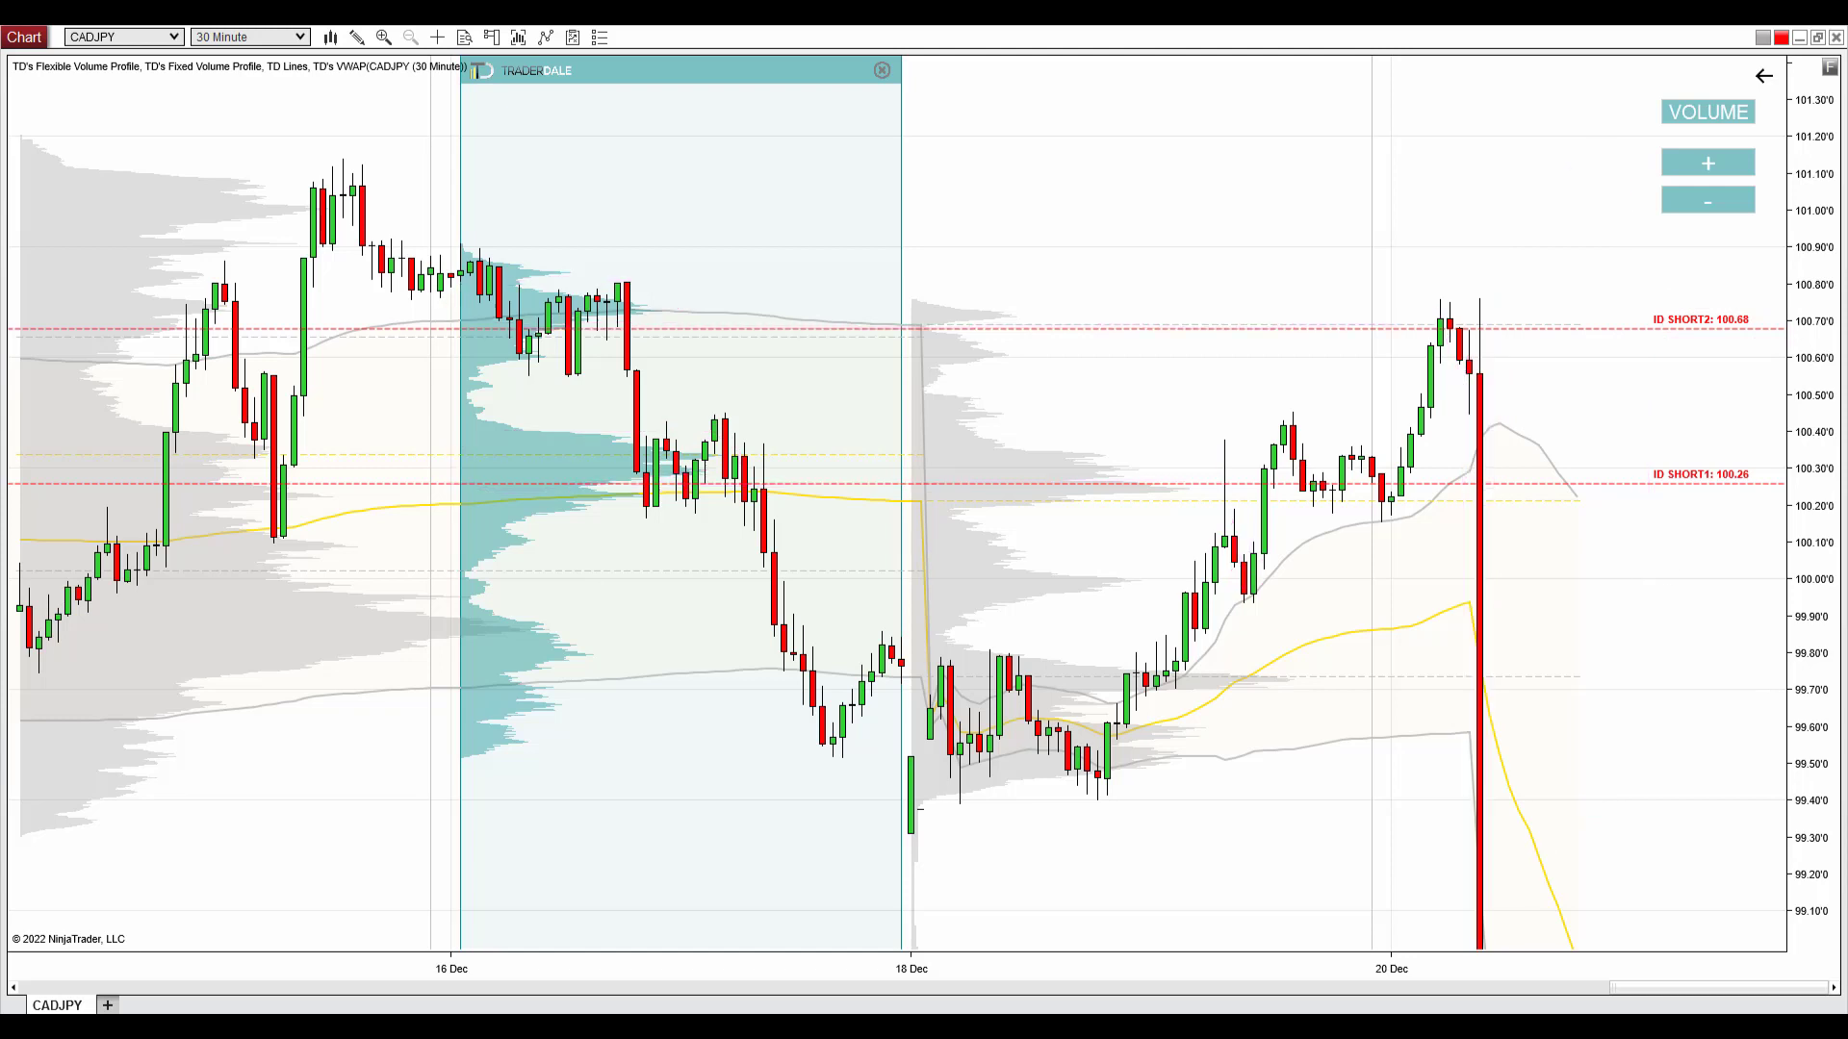
- Re-mark the pullback through 100.26 and the drop from 100.68, then clear the strokes
{"action": "left_click_drag", "start_coordinate": [84, 66], "coordinate": [356, 53]}
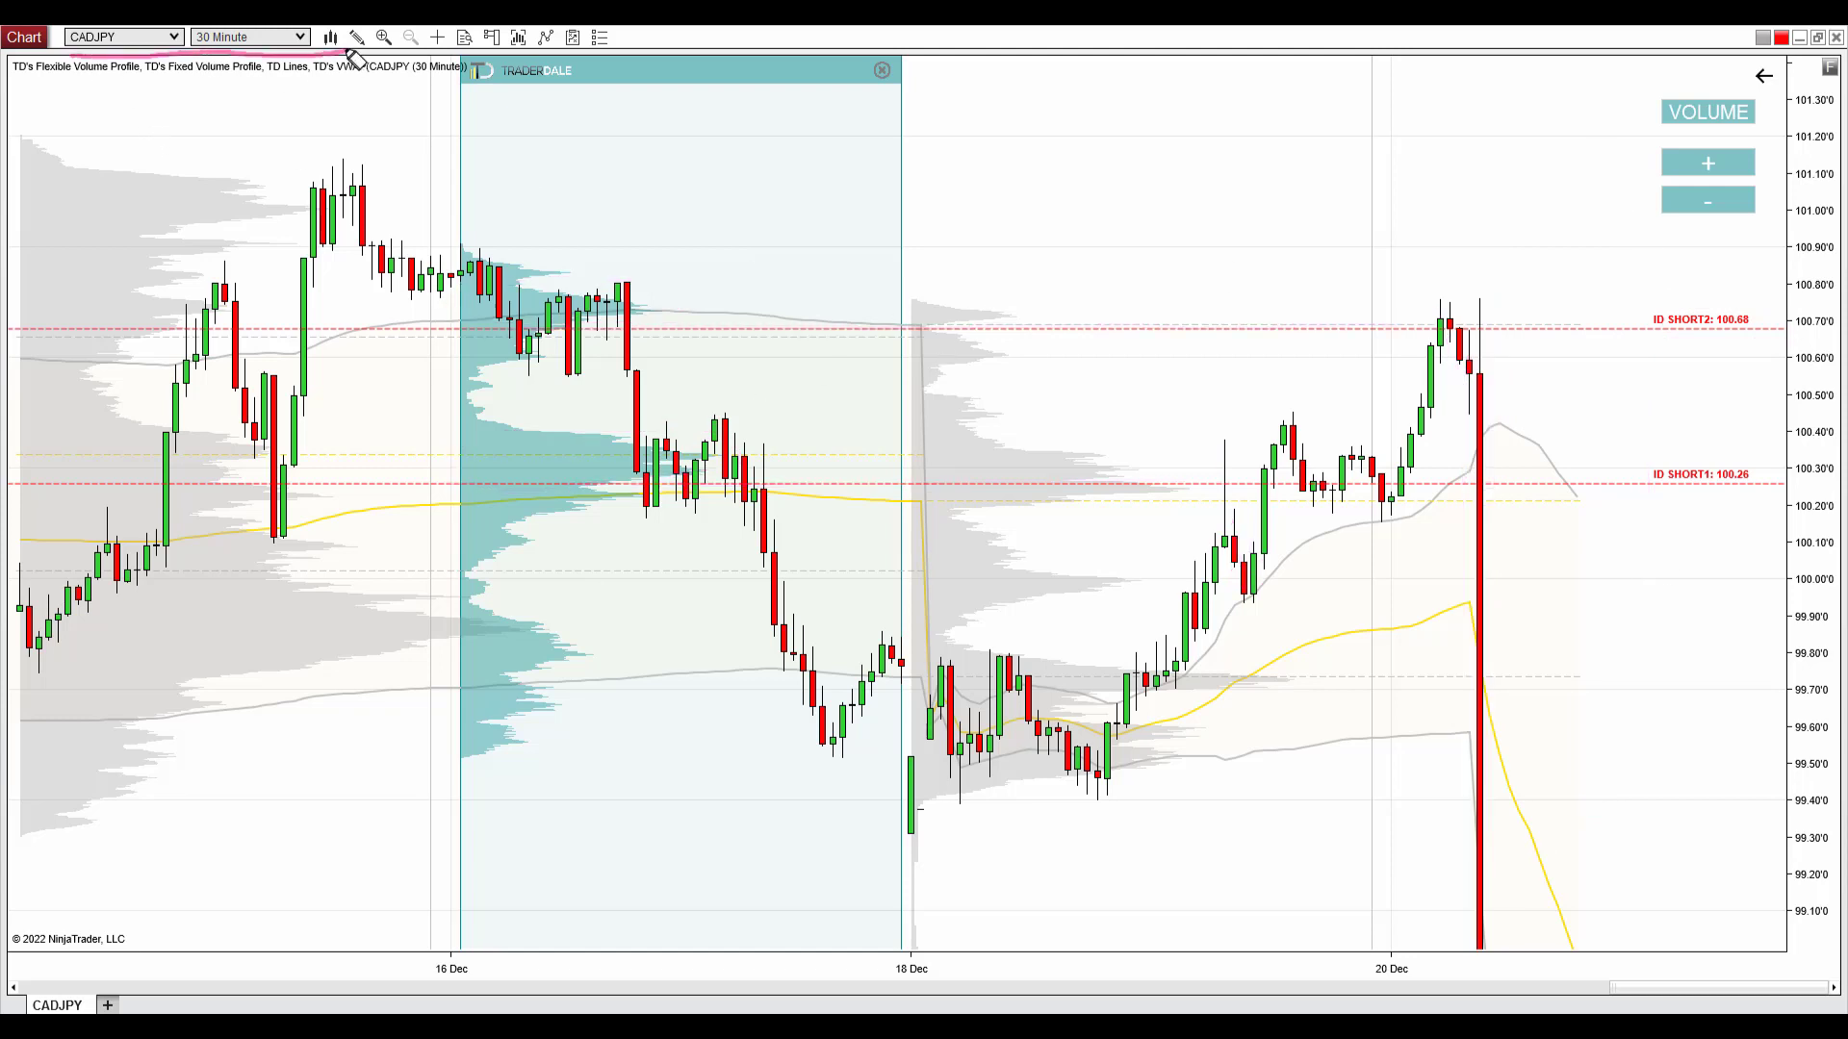
{"action": "left_click_drag", "start_coordinate": [1208, 443], "coordinate": [1264, 616]}
{"action": "left_click_drag", "start_coordinate": [1434, 305], "coordinate": [1461, 404]}
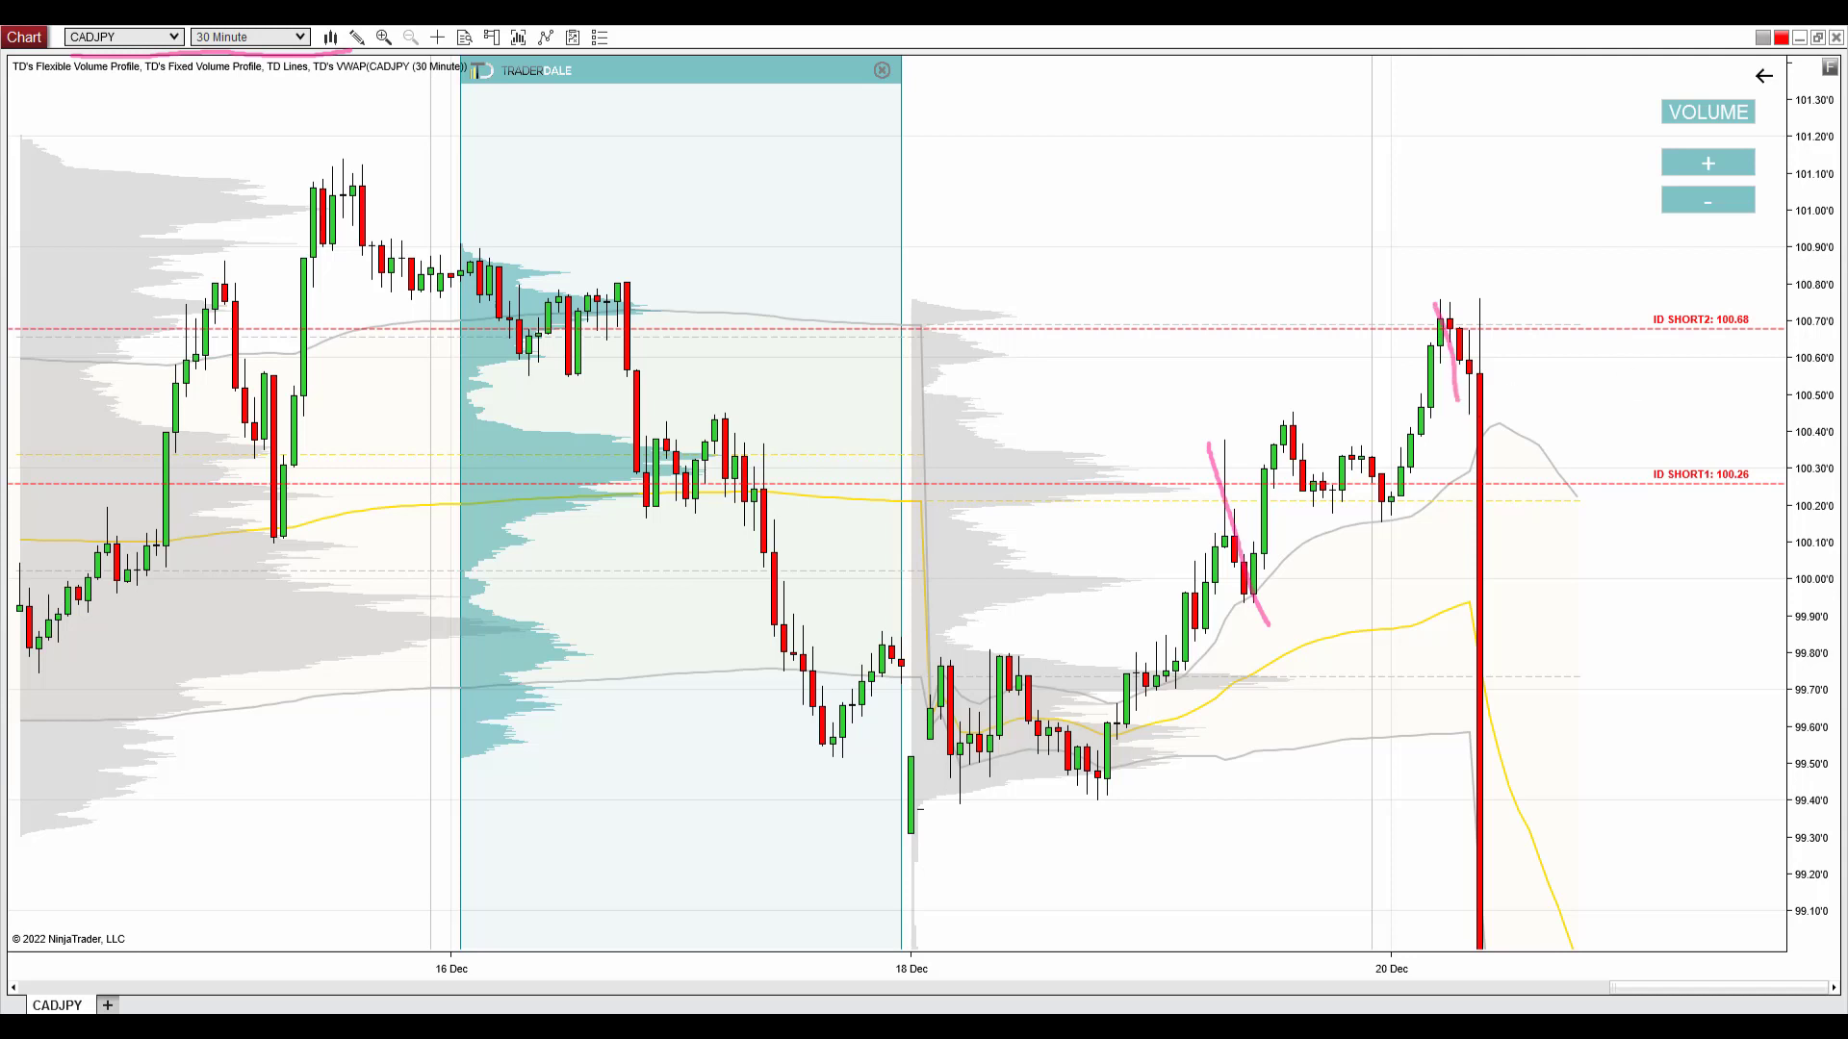
{"action": "key", "text": "e"}
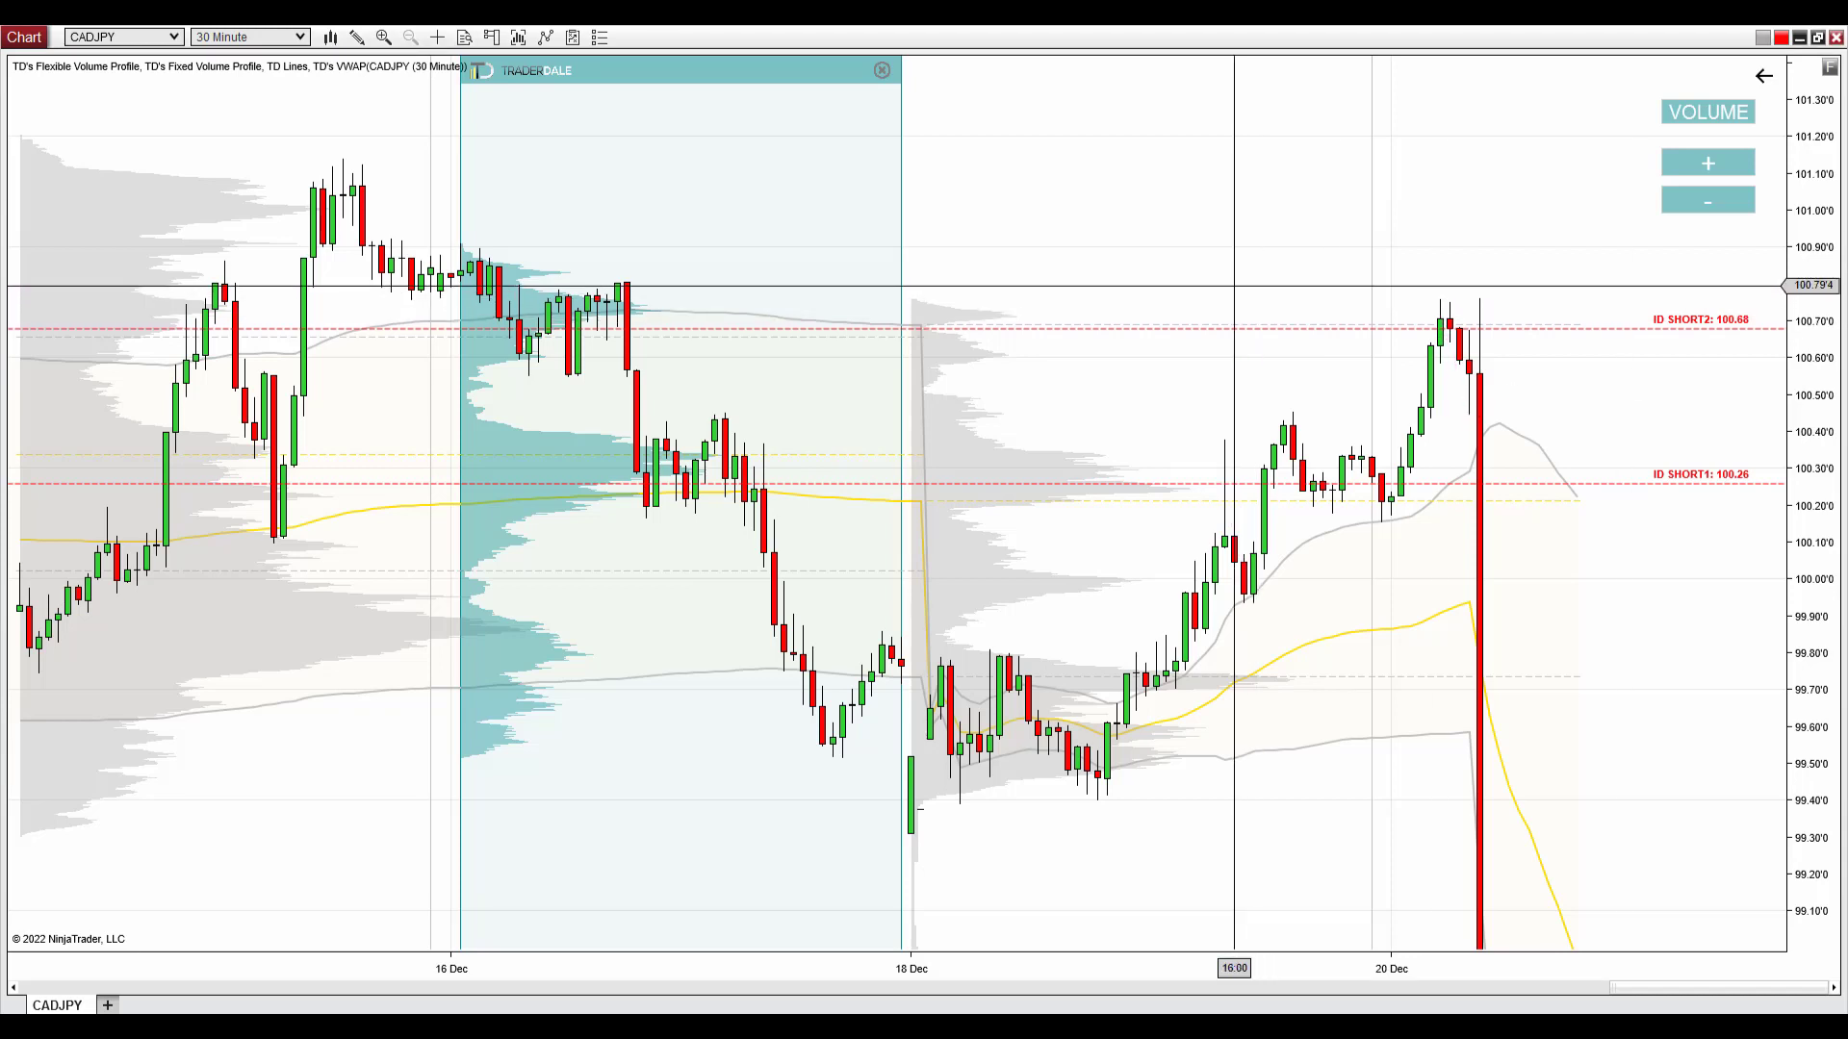
- Load CHFJPY, circle the volume bulge near 147.40, and mark the dip below 147.32
{"action": "type", "text": "CHFJPY"}
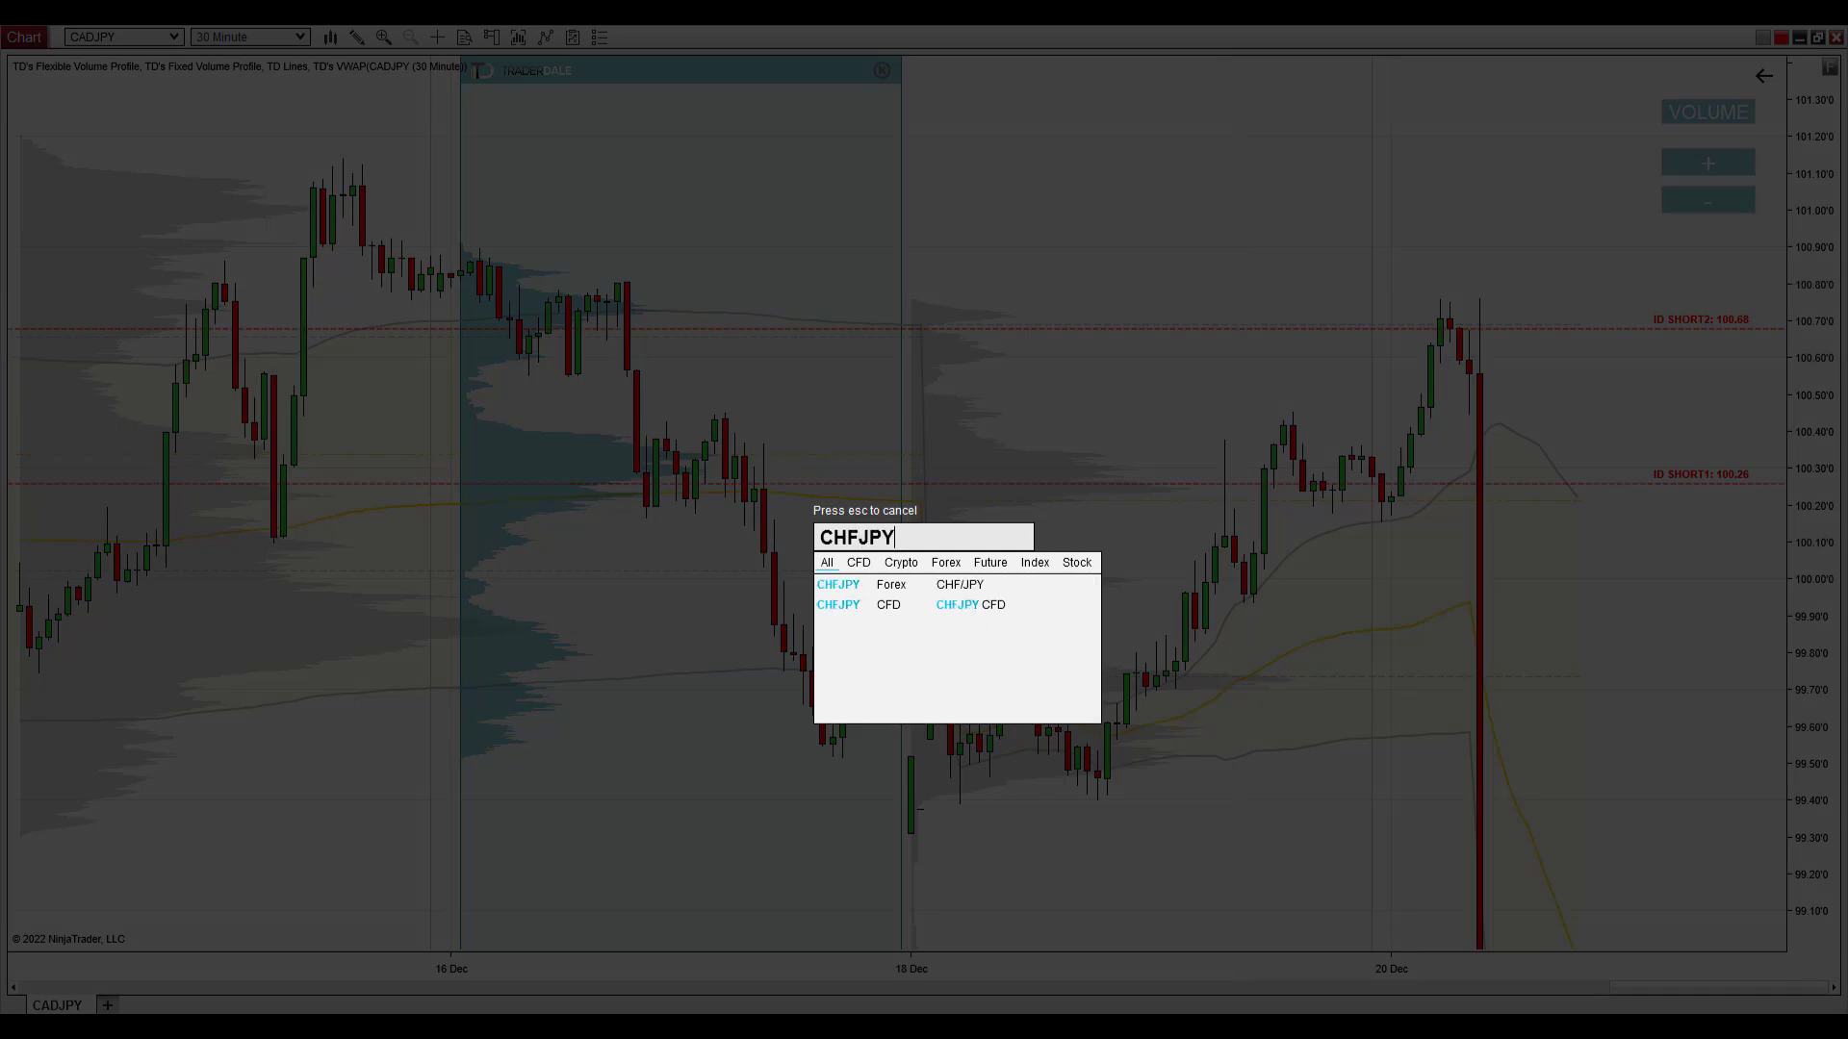
{"action": "key", "text": "Return"}
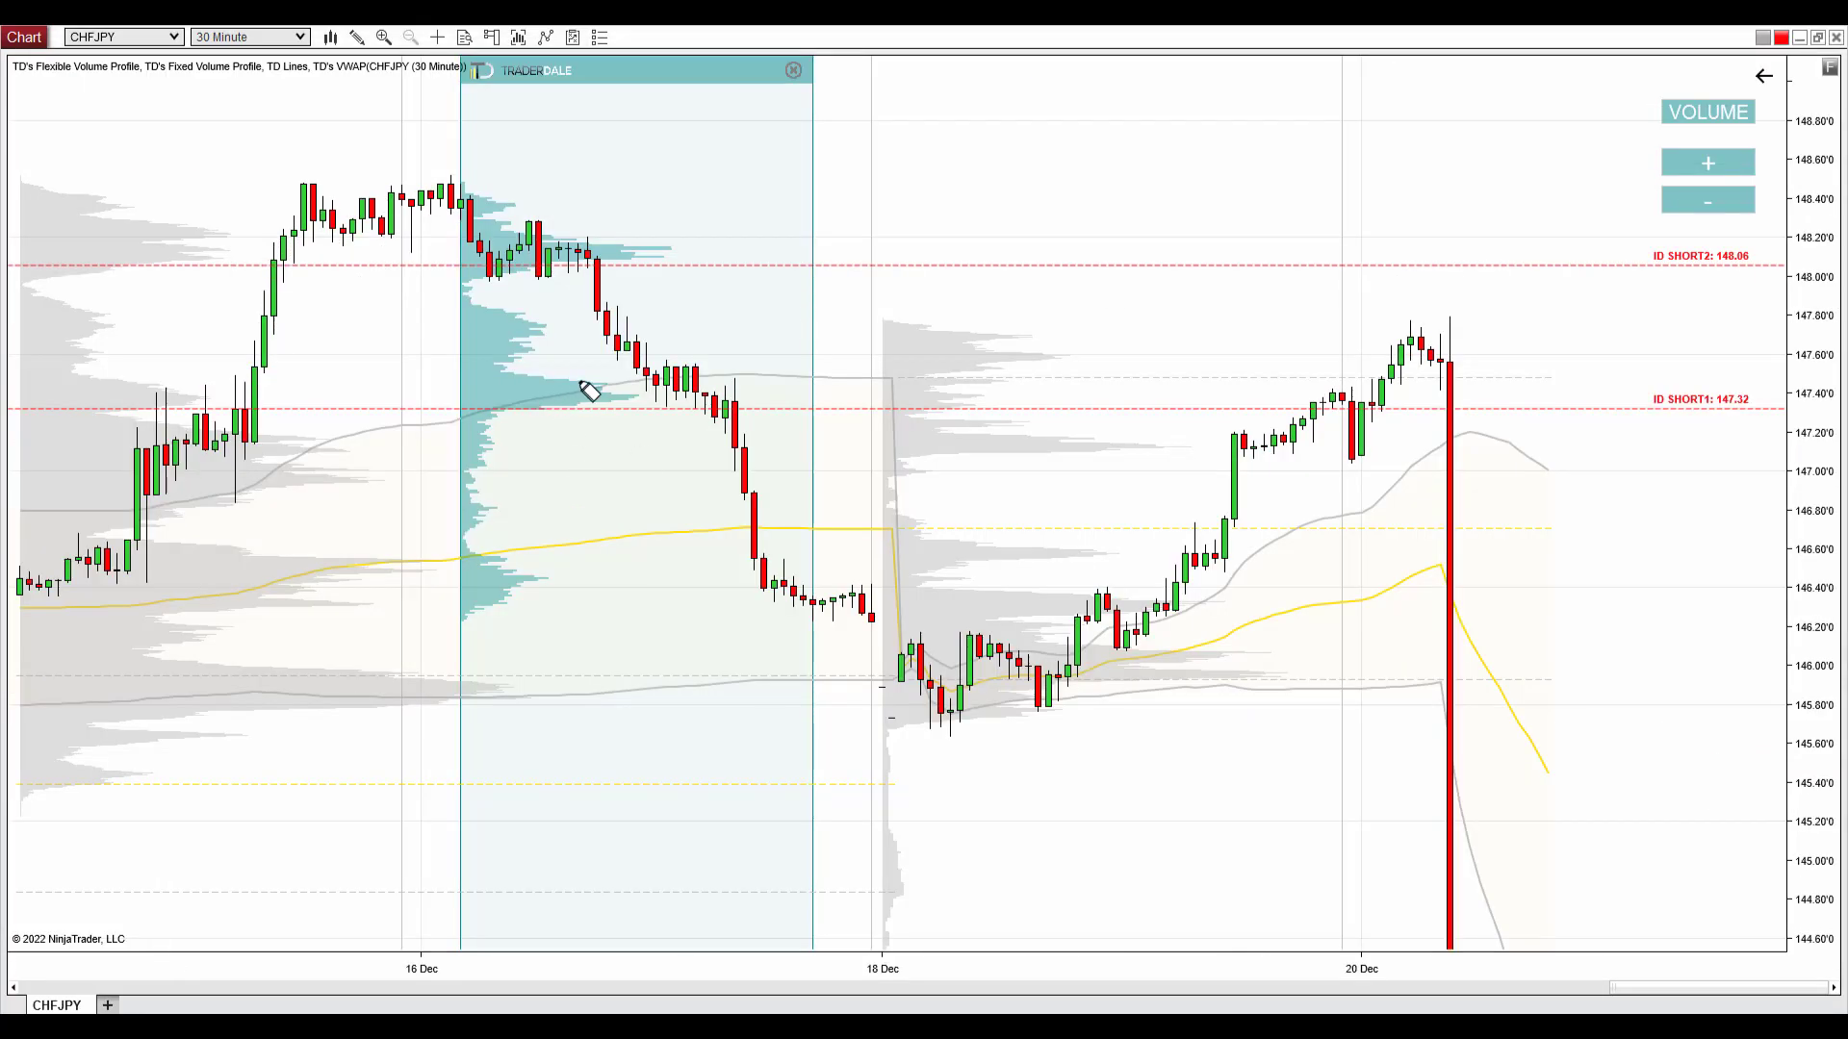
{"action": "mouse_move", "coordinate": [589, 381]}
{"action": "left_mouse_down"}
{"action": "mouse_move", "coordinate": [631, 400]}
{"action": "mouse_move", "coordinate": [541, 400]}
{"action": "mouse_move", "coordinate": [1307, 405]}
{"action": "left_mouse_up"}
{"action": "left_click_drag", "start_coordinate": [501, 387], "coordinate": [464, 409]}
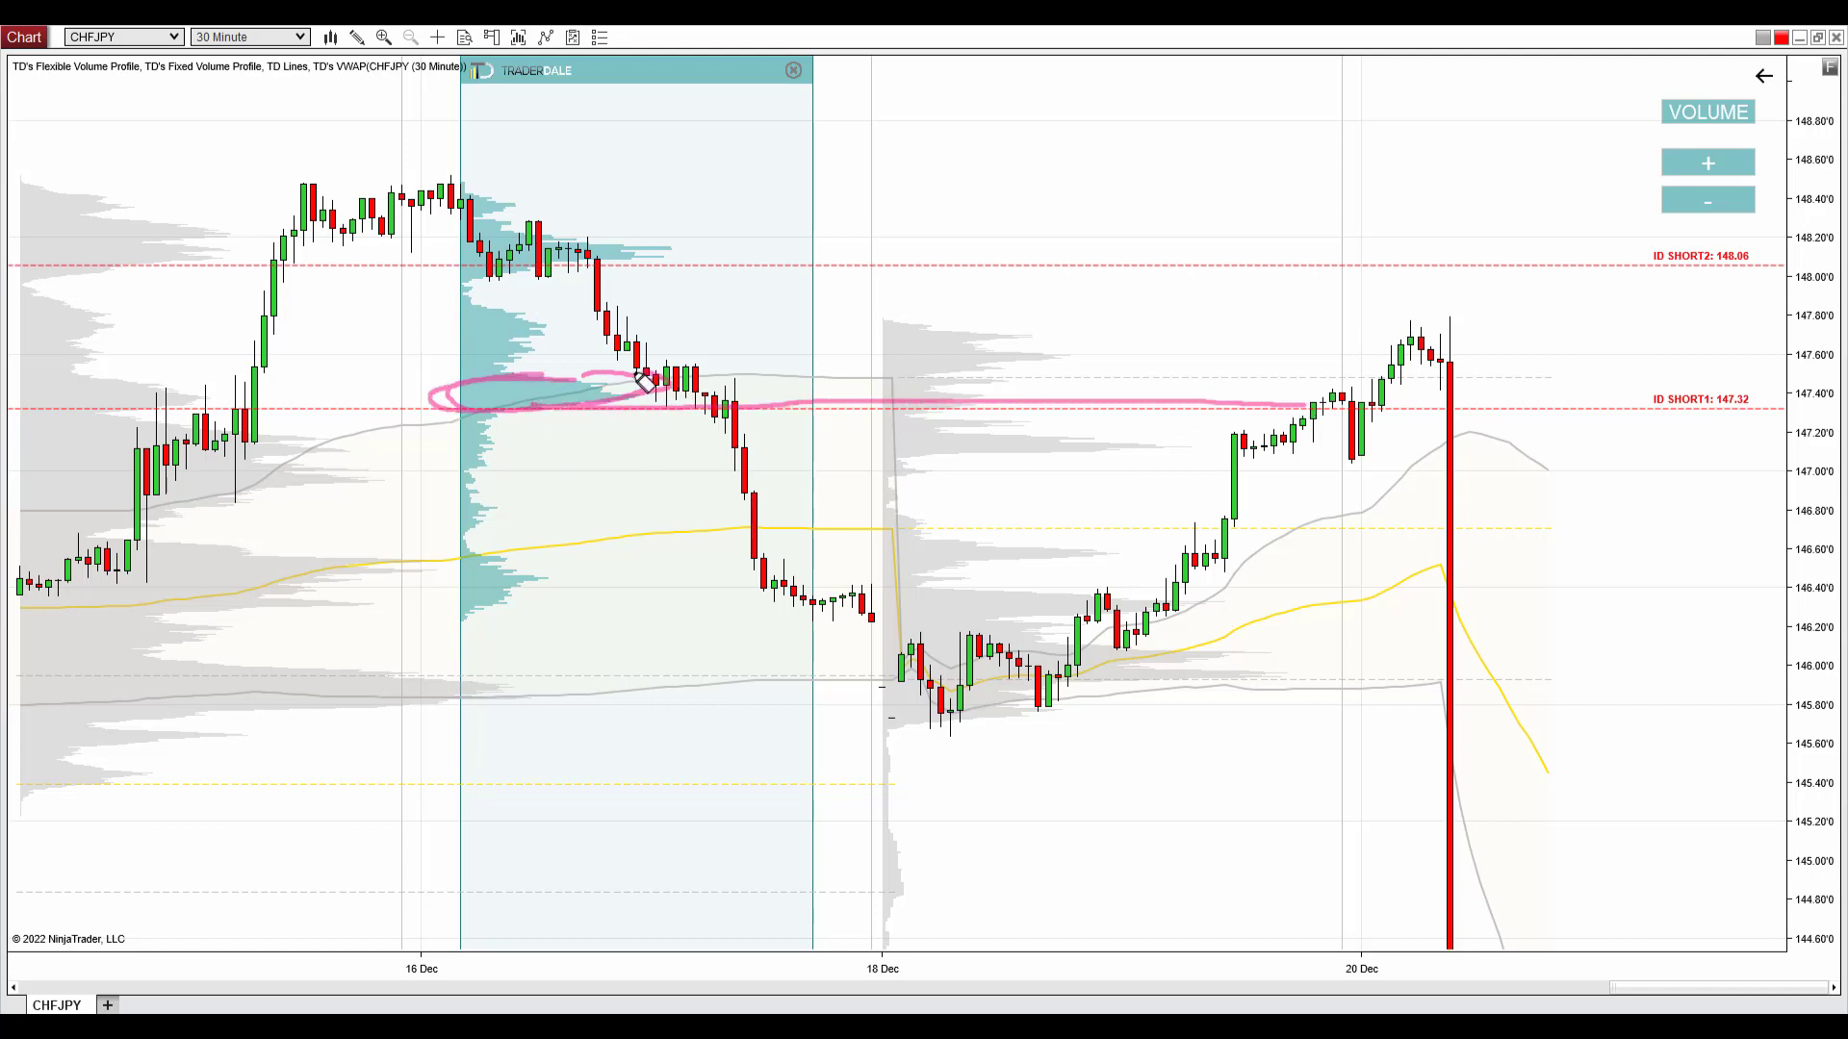
{"action": "left_click_drag", "start_coordinate": [1341, 404], "coordinate": [1357, 462]}
- Line the 148.06 level, outline the large red drop bar, then clear all annotations
{"action": "left_click_drag", "start_coordinate": [684, 266], "coordinate": [1677, 270]}
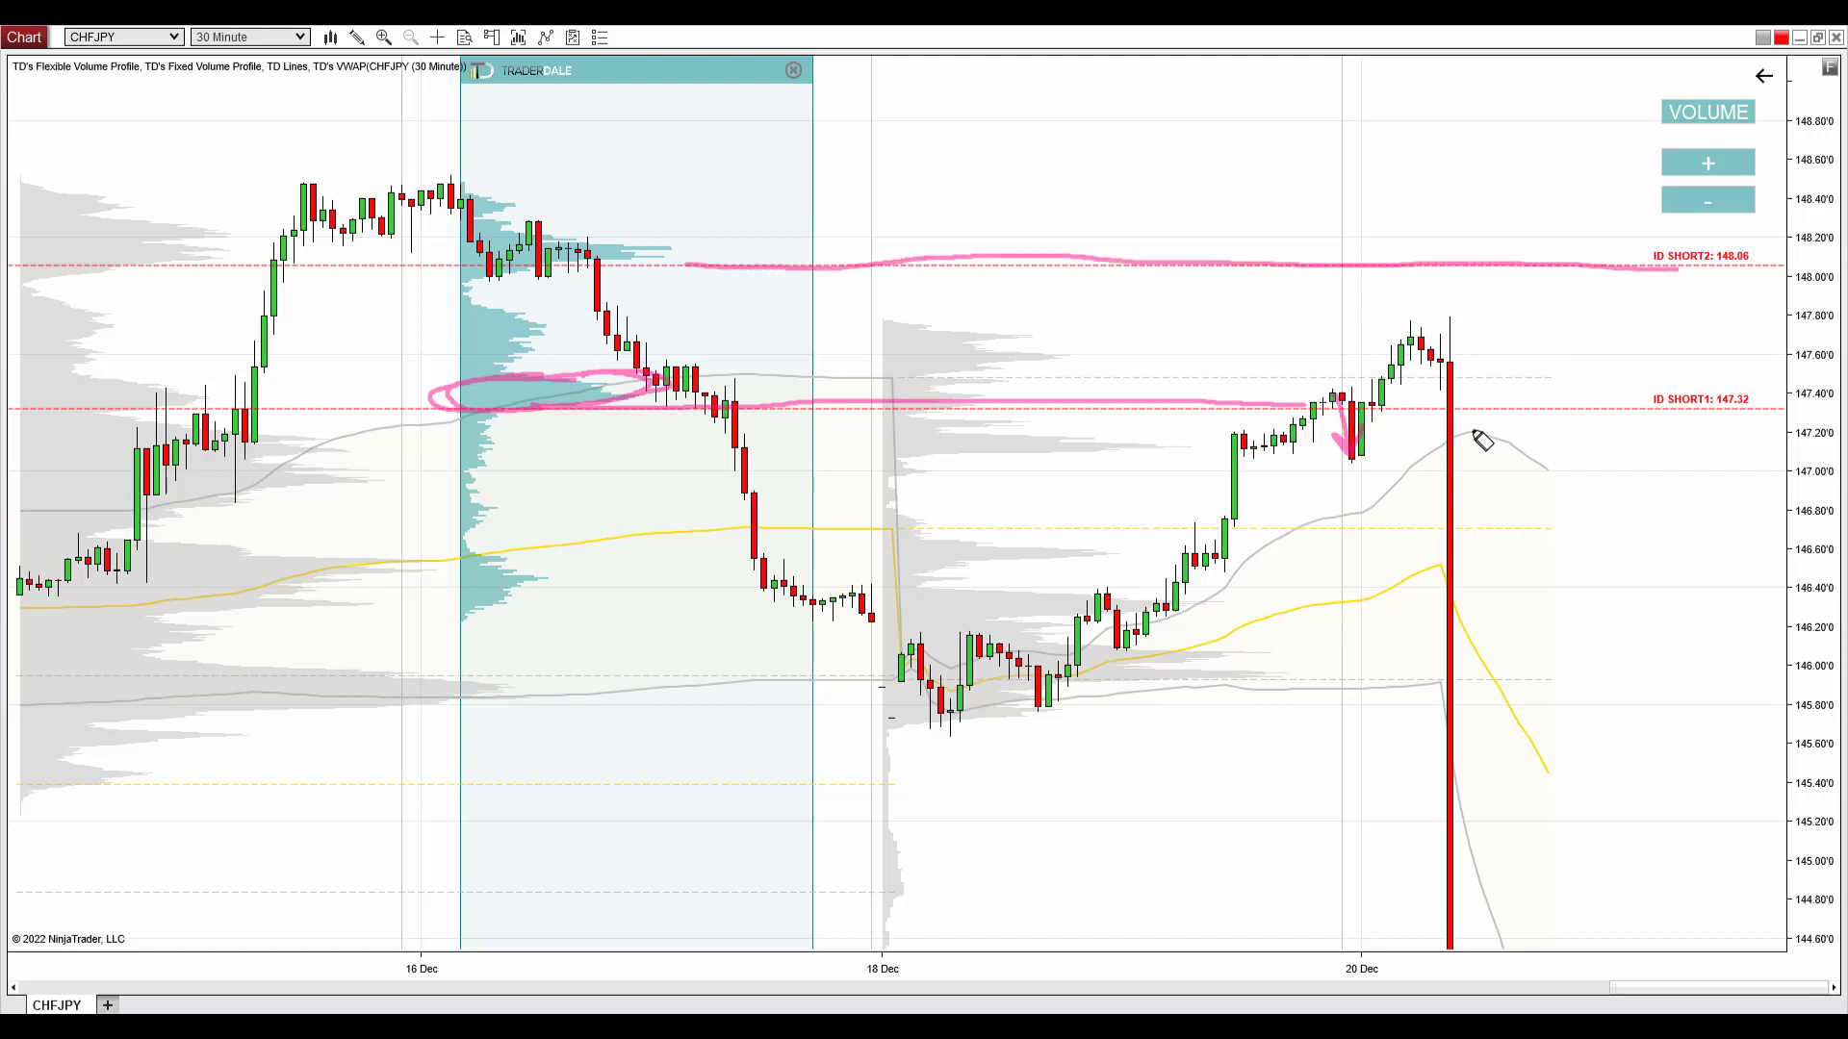
{"action": "mouse_move", "coordinate": [1448, 404]}
{"action": "left_mouse_down"}
{"action": "mouse_move", "coordinate": [1422, 643]}
{"action": "mouse_move", "coordinate": [1464, 944]}
{"action": "mouse_move", "coordinate": [1534, 331]}
{"action": "mouse_move", "coordinate": [1436, 408]}
{"action": "left_mouse_up"}
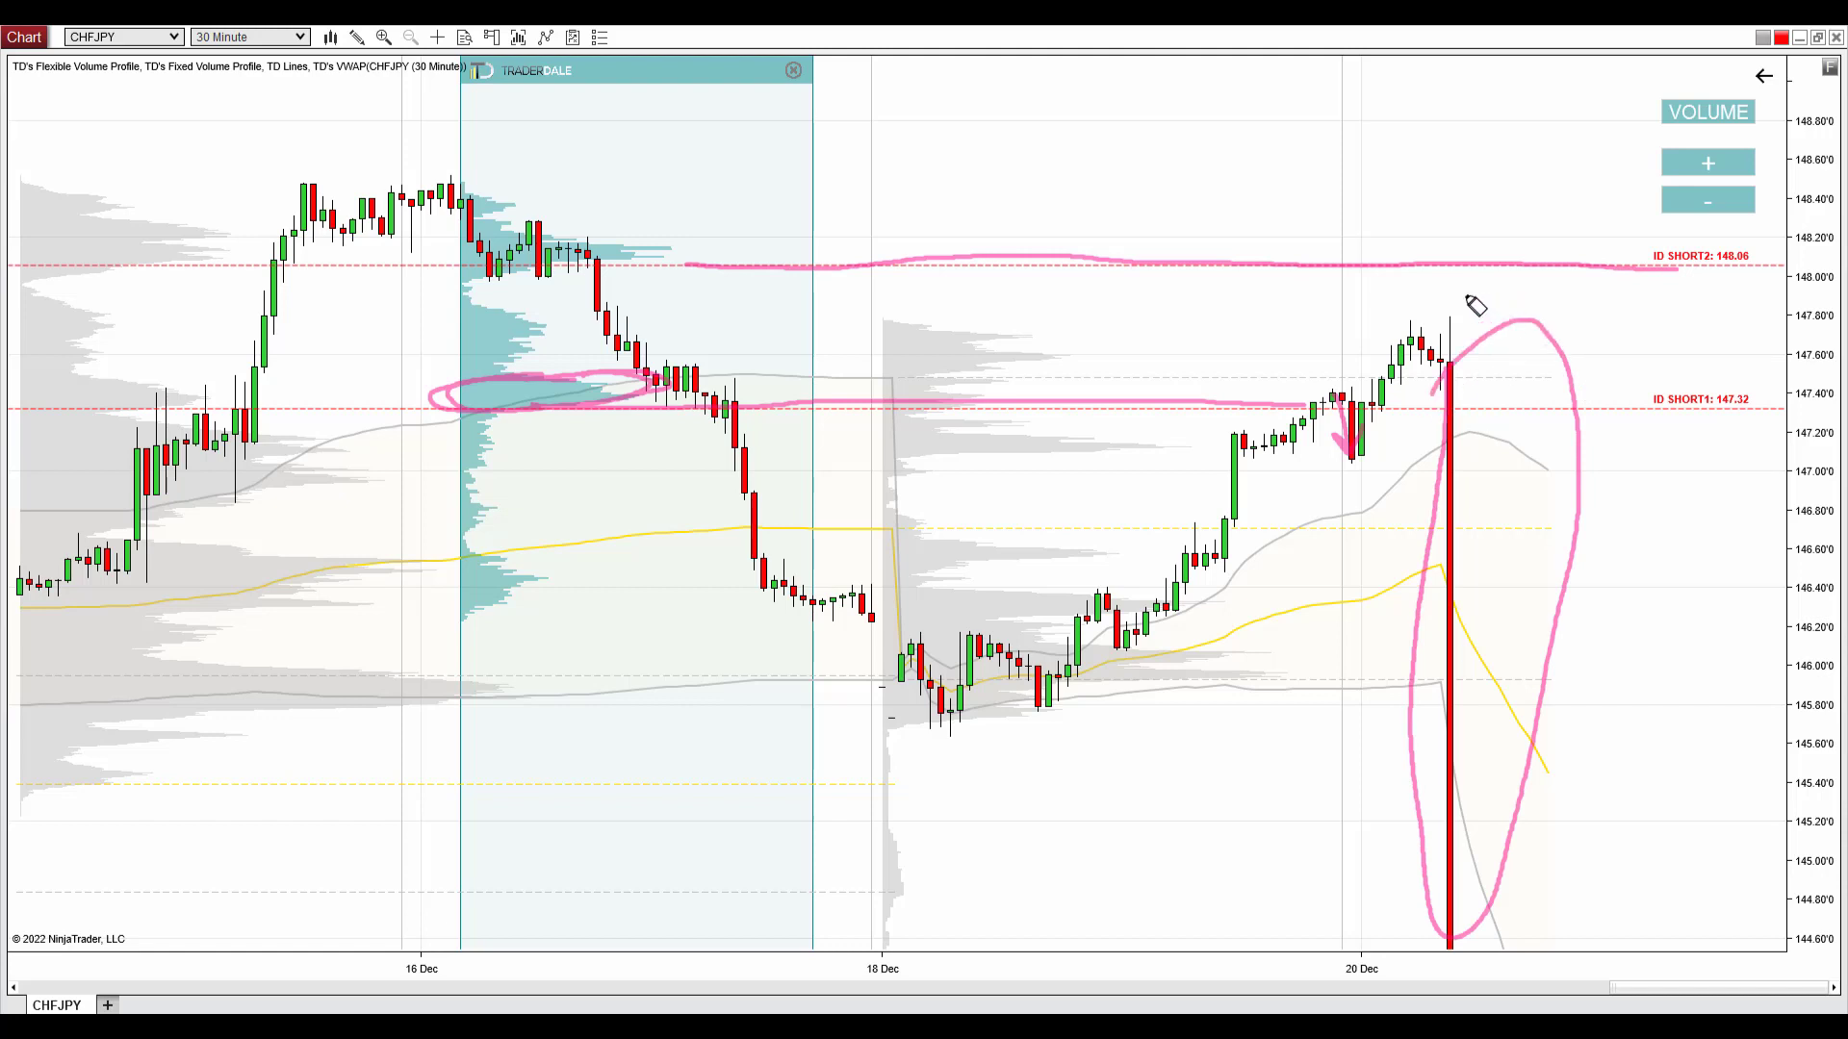
{"action": "mouse_move", "coordinate": [1326, 257]}
{"action": "left_mouse_down"}
{"action": "mouse_move", "coordinate": [1617, 271]}
{"action": "mouse_move", "coordinate": [1518, 268]}
{"action": "left_mouse_up"}
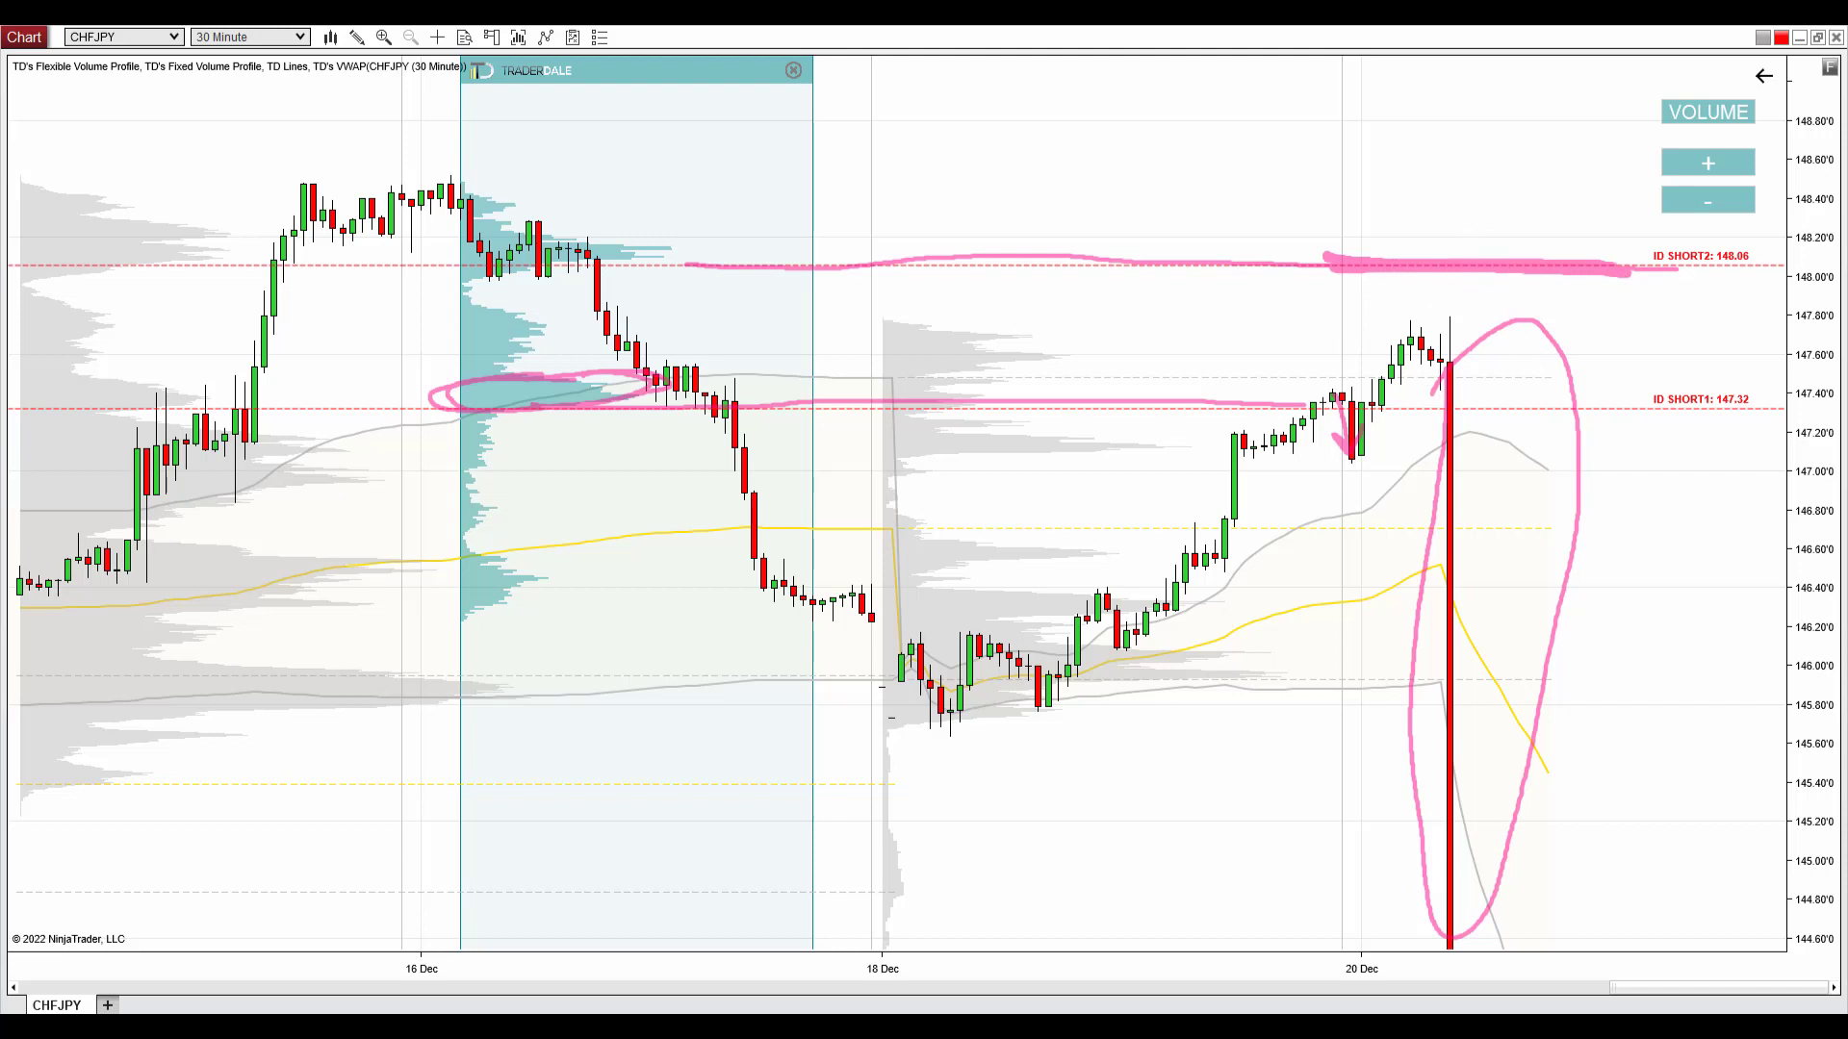
{"action": "key", "text": "e"}
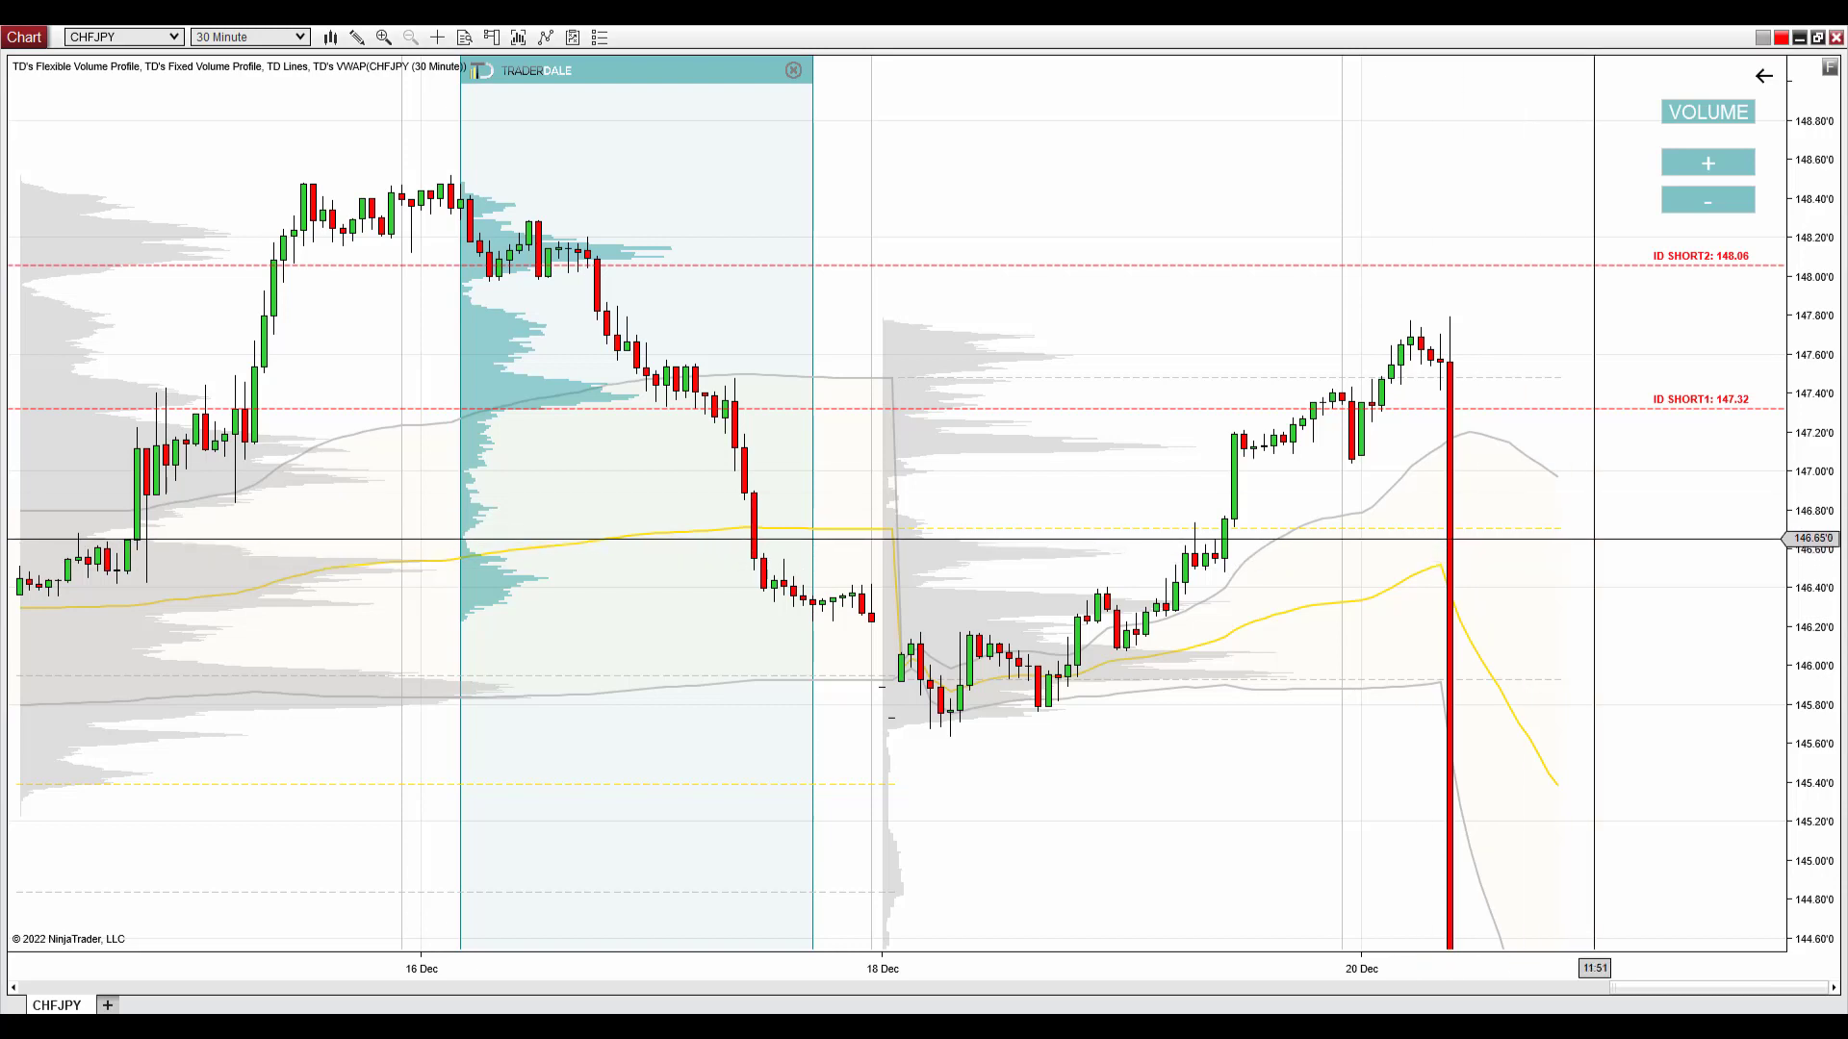
- Load AUDCHF, enlarge its candles, arrow the 20 Dec drop, and add a fixed volume profile over 19–20 Dec
{"action": "type", "text": "AUDC"}
{"action": "key", "text": "Return"}
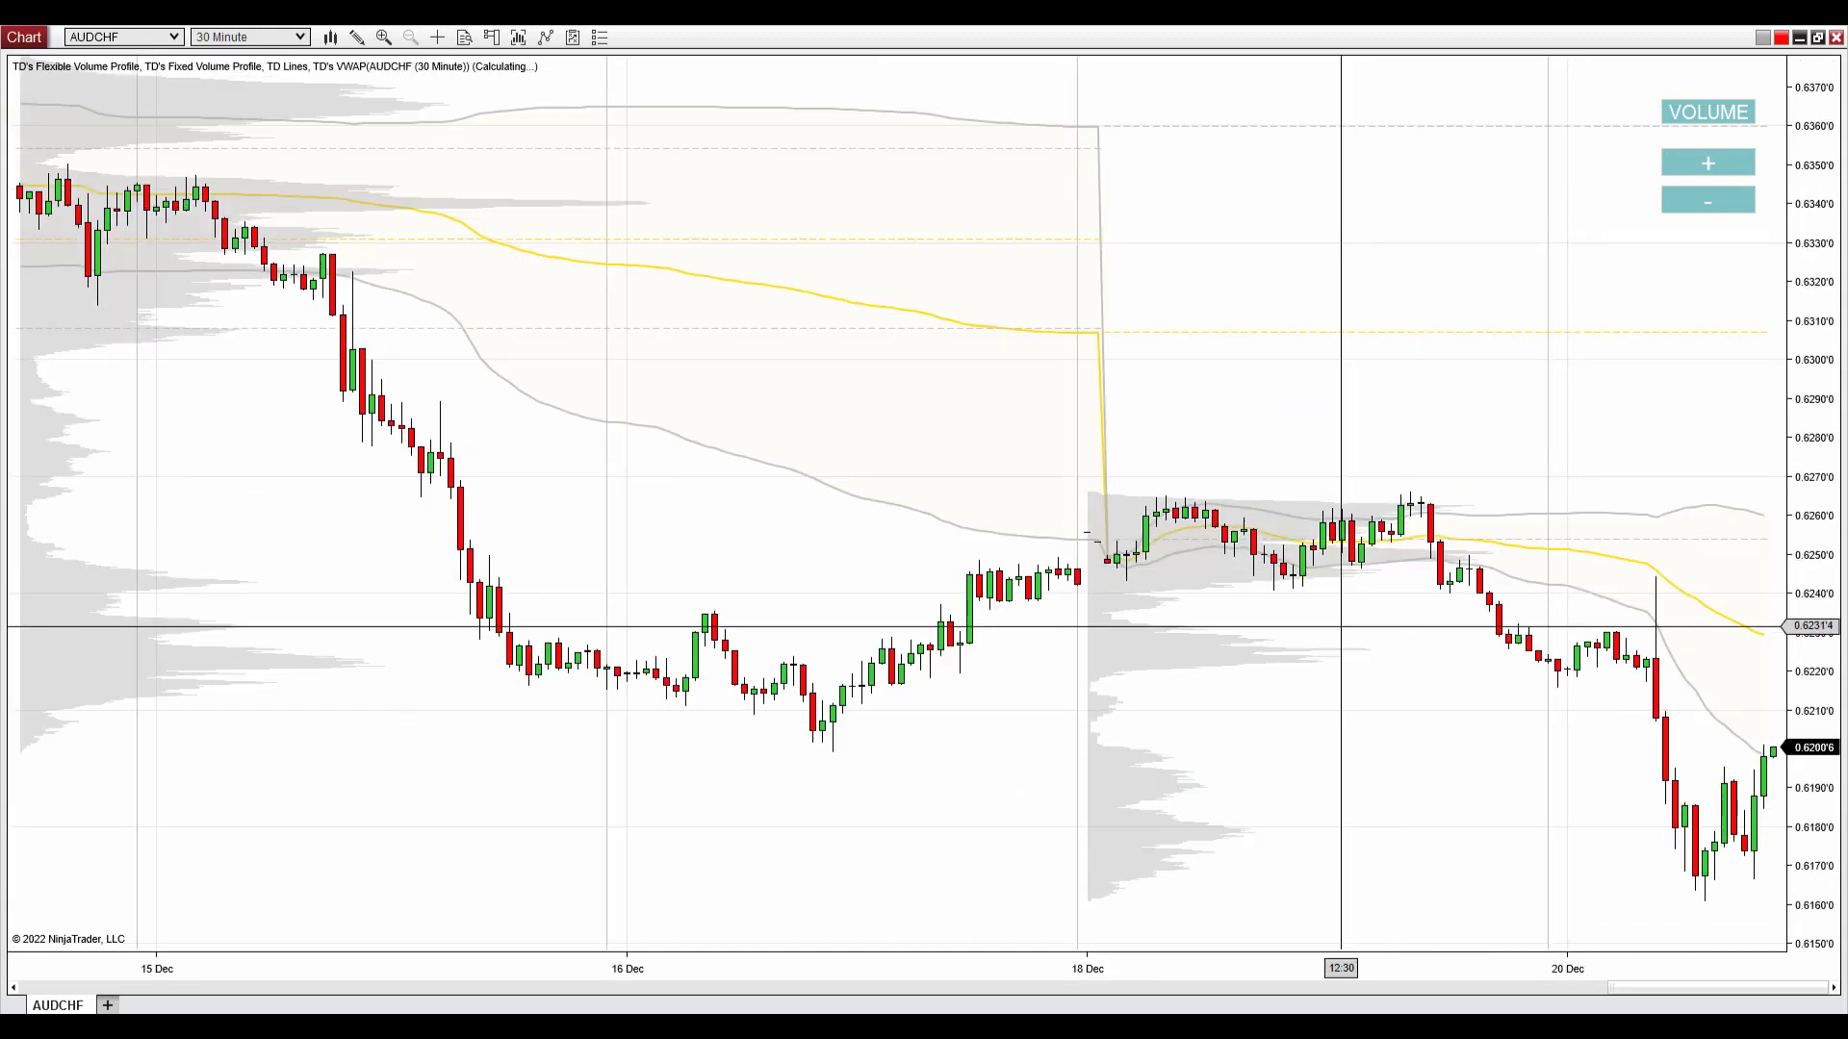
{"action": "scroll", "coordinate": [1453, 731], "scroll_direction": "down", "scroll_amount": 10}
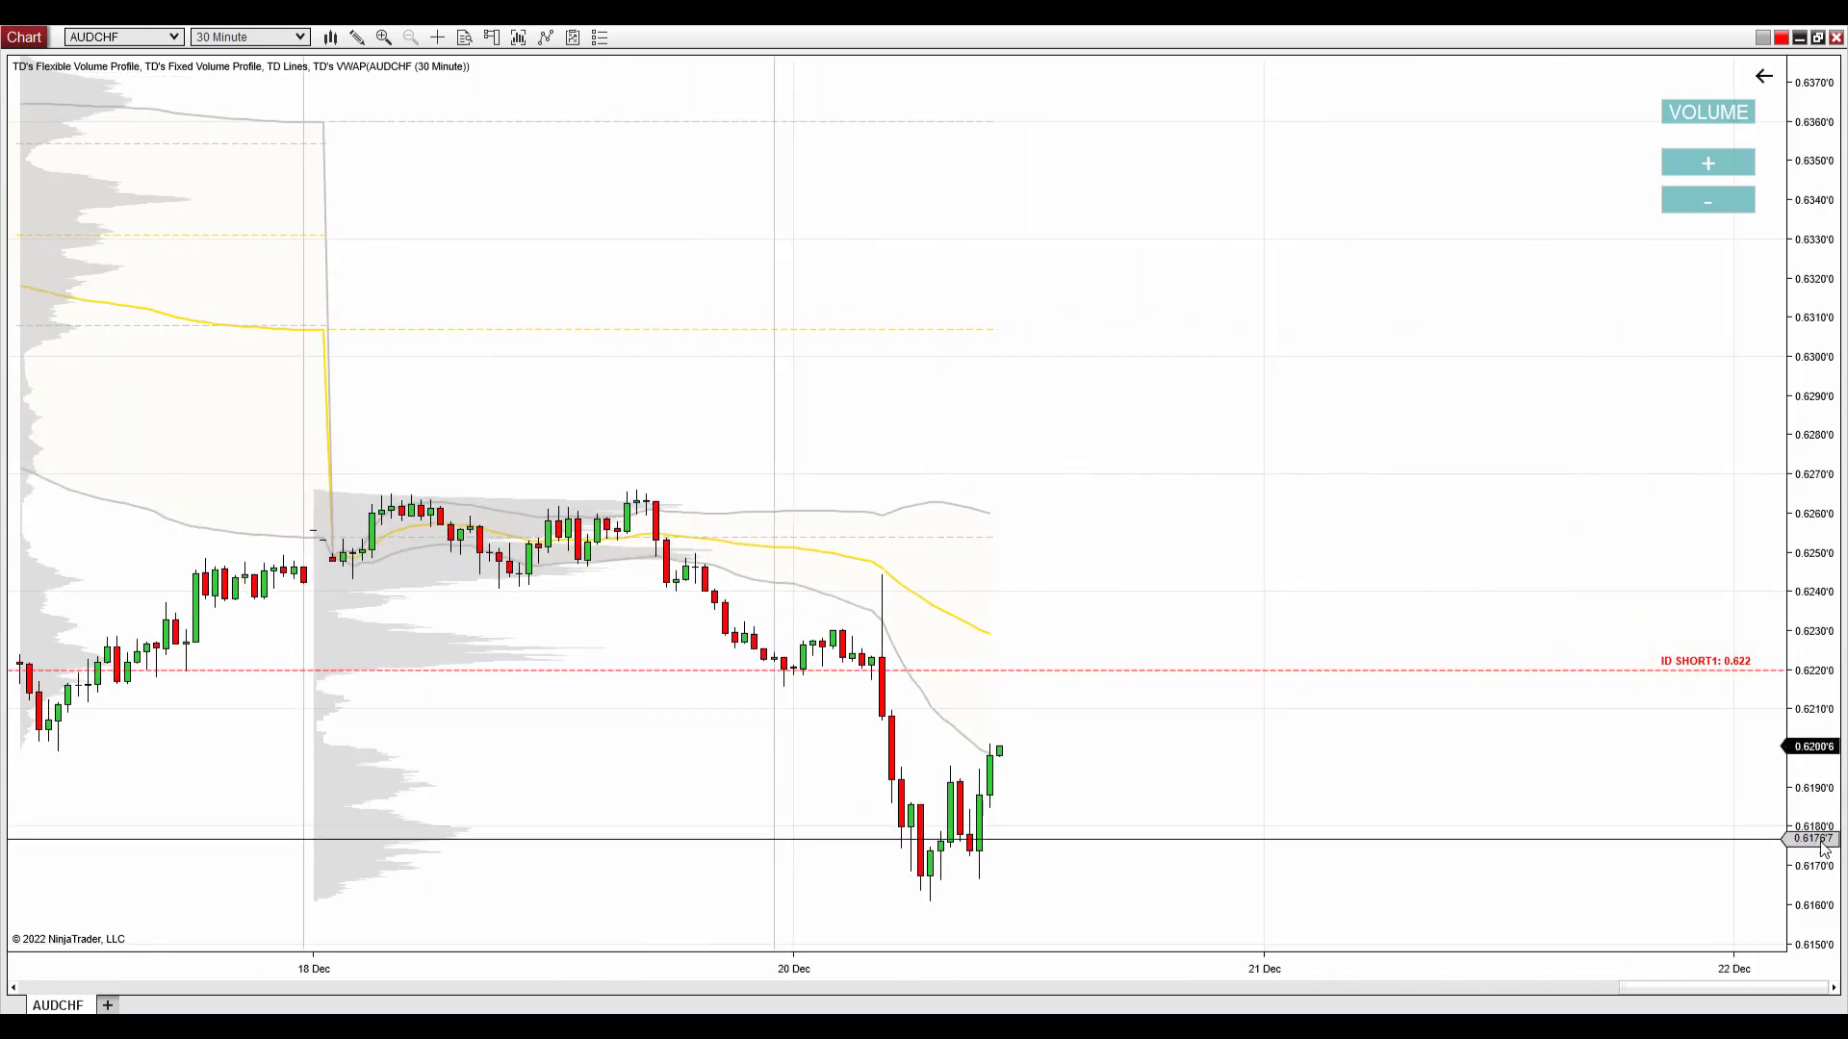
{"action": "left_click_drag", "start_coordinate": [1831, 838], "coordinate": [1832, 749]}
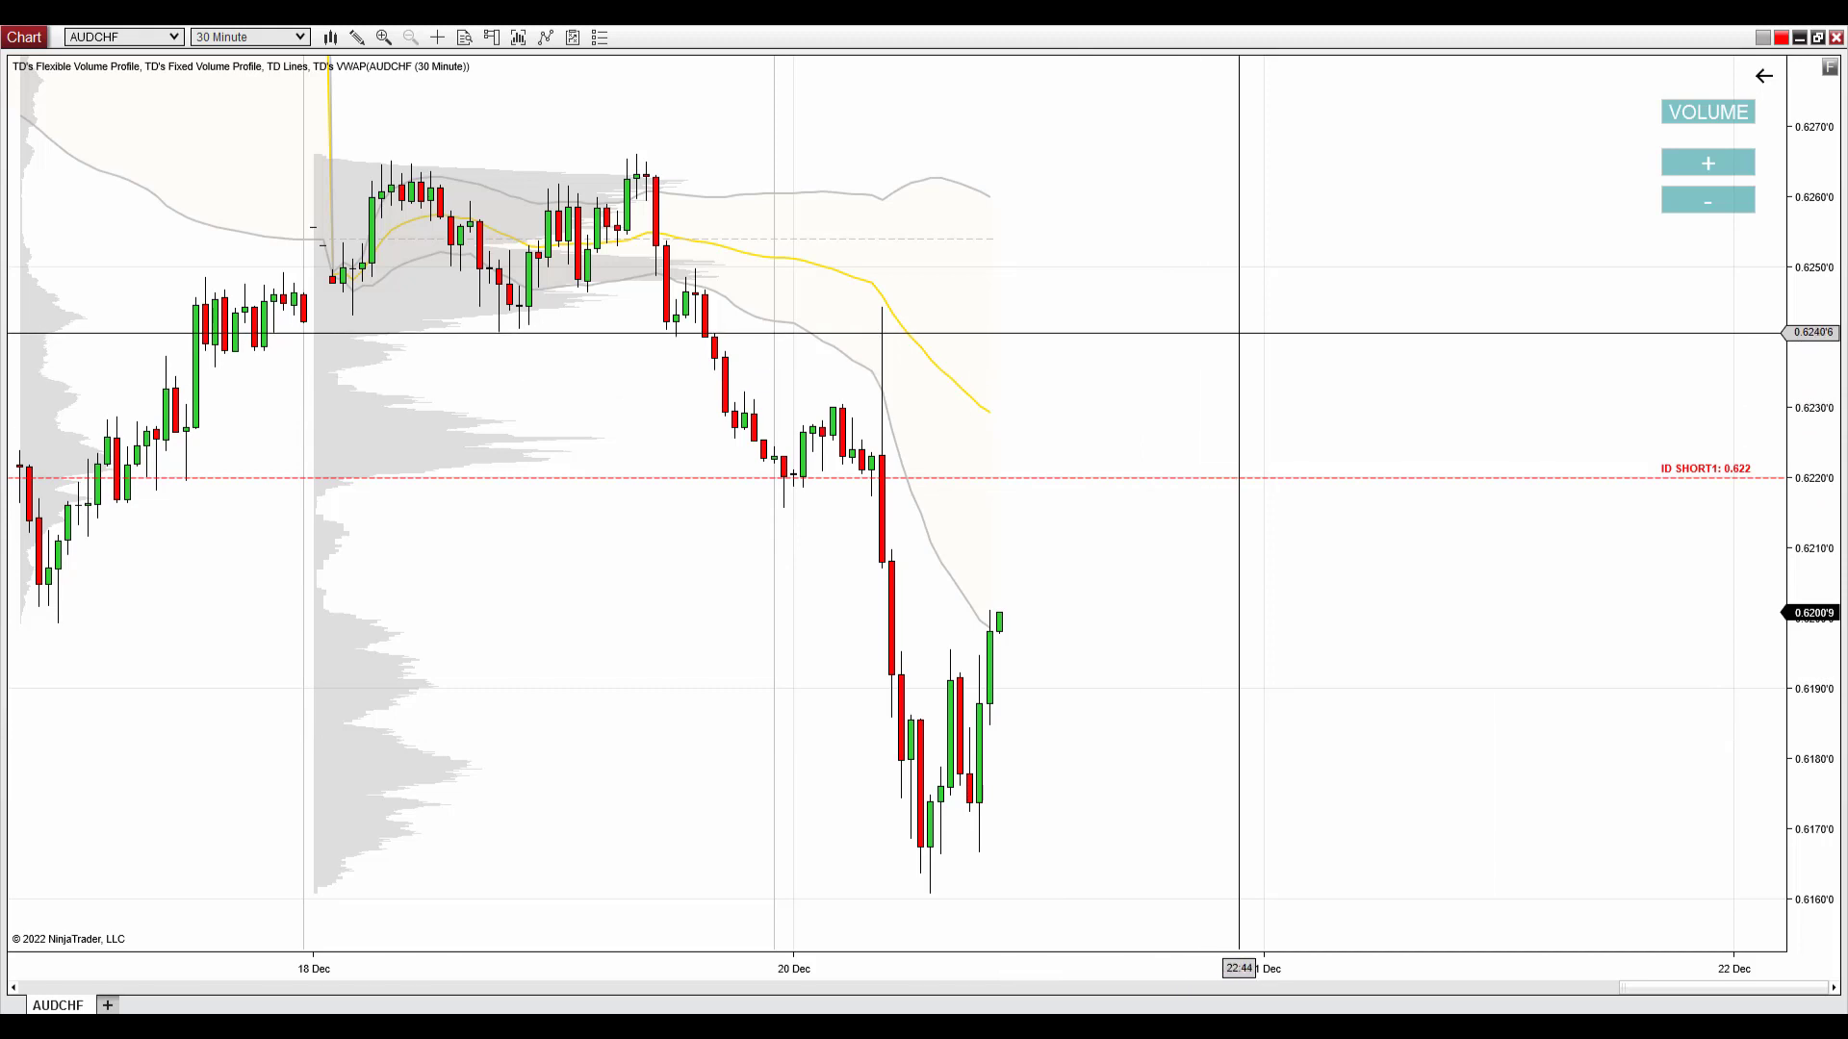
{"action": "mouse_move", "coordinate": [630, 169]}
{"action": "left_mouse_down"}
{"action": "mouse_move", "coordinate": [871, 787]}
{"action": "mouse_move", "coordinate": [909, 806]}
{"action": "mouse_move", "coordinate": [893, 874]}
{"action": "mouse_move", "coordinate": [811, 820]}
{"action": "left_mouse_up"}
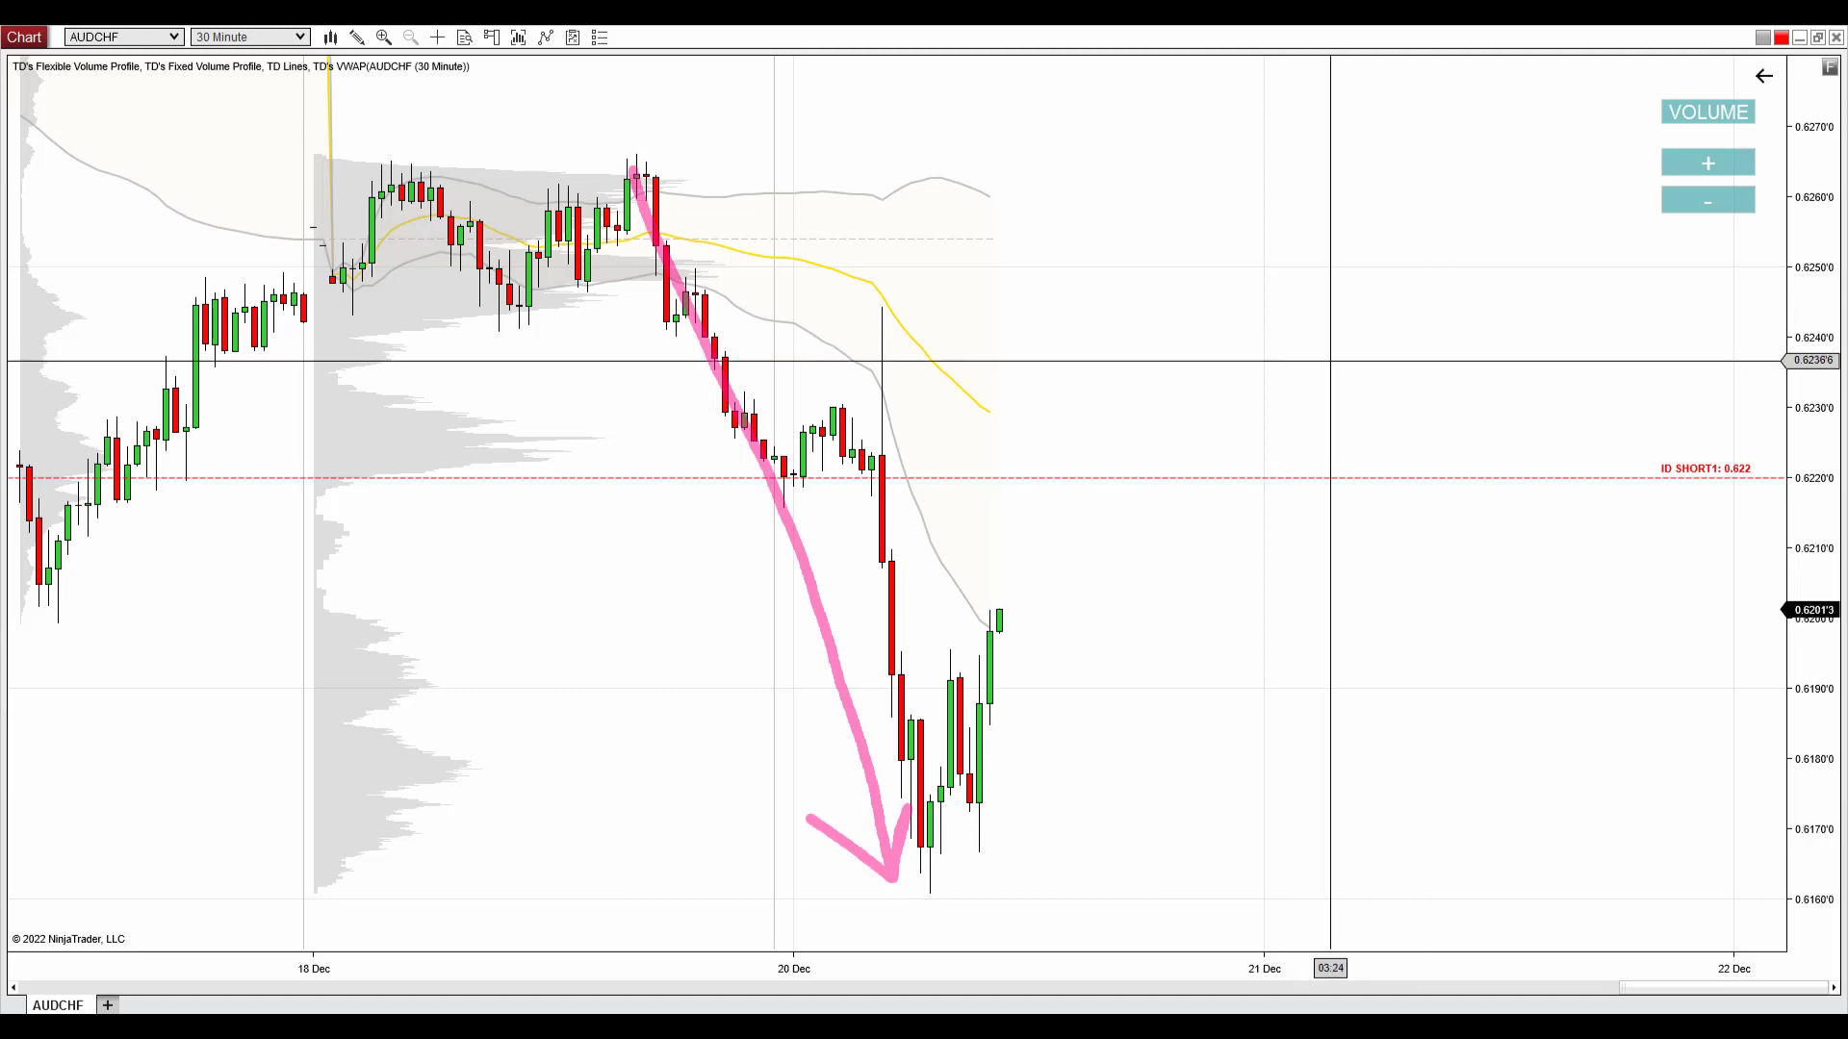
{"action": "left_click_drag", "start_coordinate": [666, 624], "coordinate": [920, 684]}
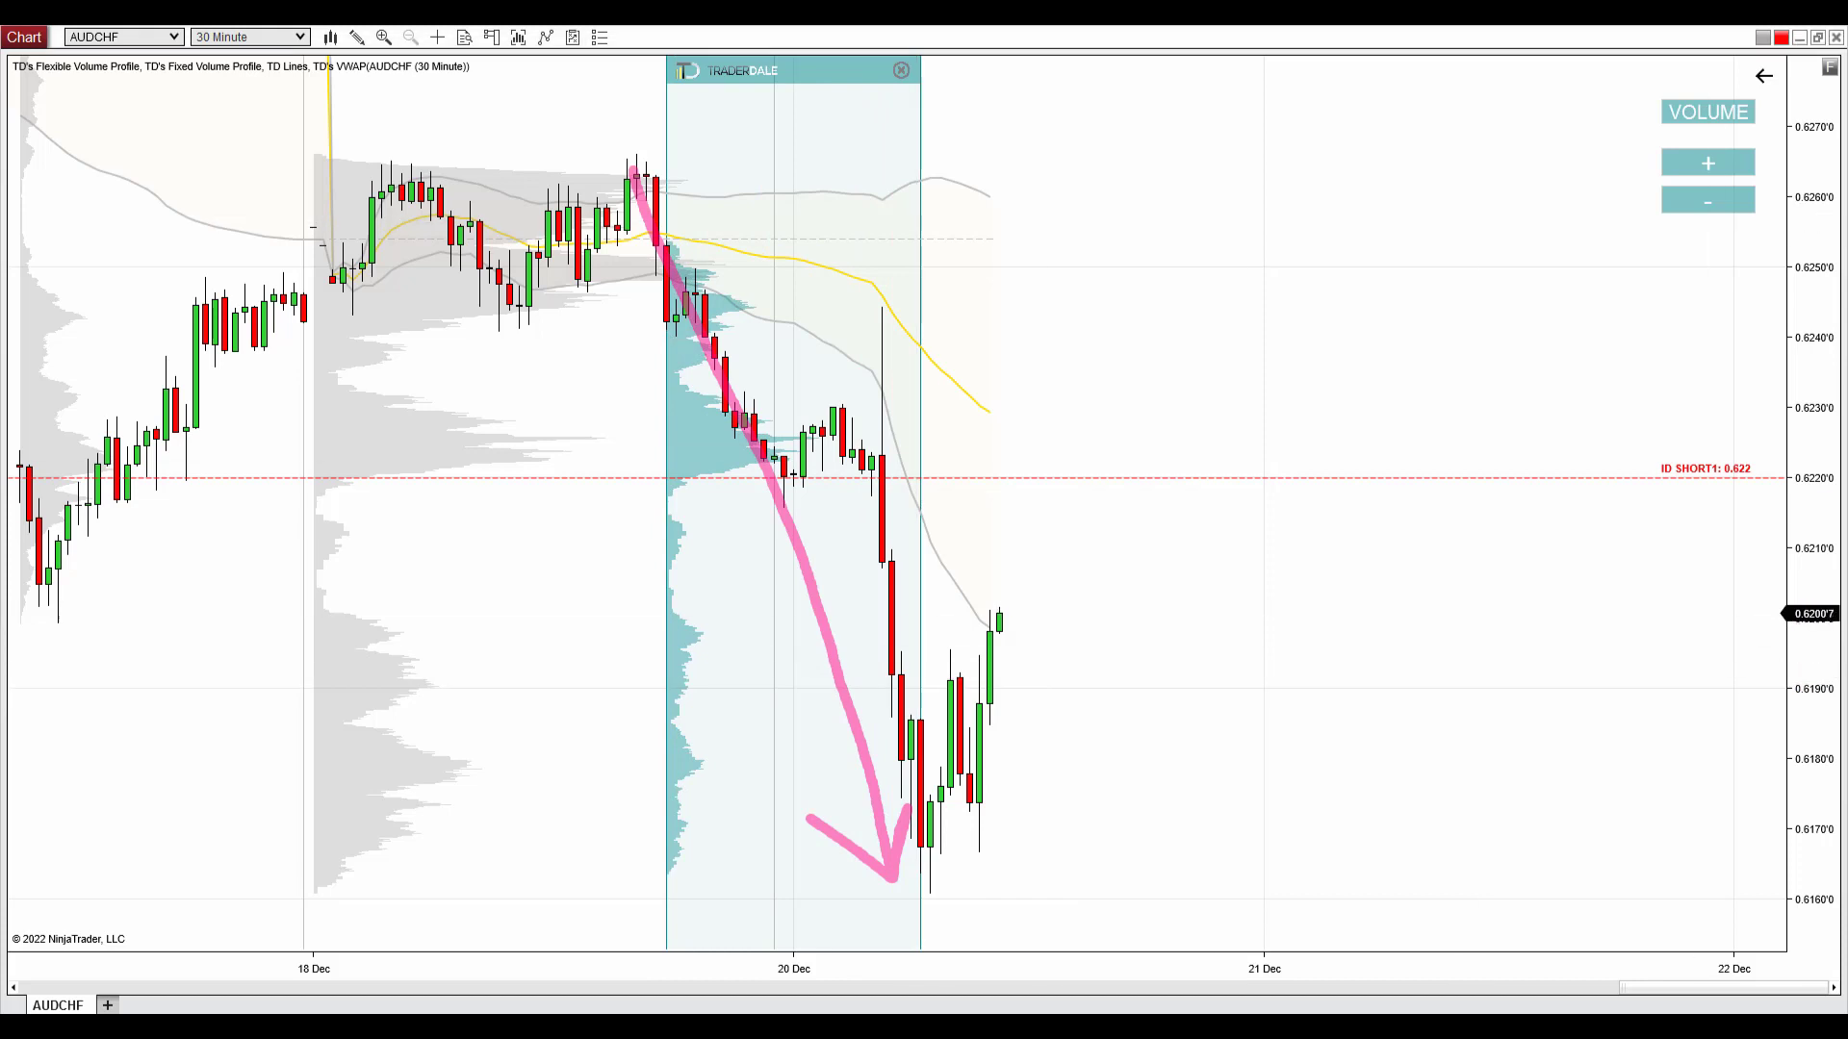
- Circle the consolidation just above 0.622 and trace the falling candles after it in grey
{"action": "mouse_move", "coordinate": [763, 405]}
{"action": "left_mouse_down"}
{"action": "mouse_move", "coordinate": [697, 419]}
{"action": "mouse_move", "coordinate": [656, 460]}
{"action": "mouse_move", "coordinate": [707, 478]}
{"action": "mouse_move", "coordinate": [895, 474]}
{"action": "mouse_move", "coordinate": [808, 404]}
{"action": "left_mouse_up"}
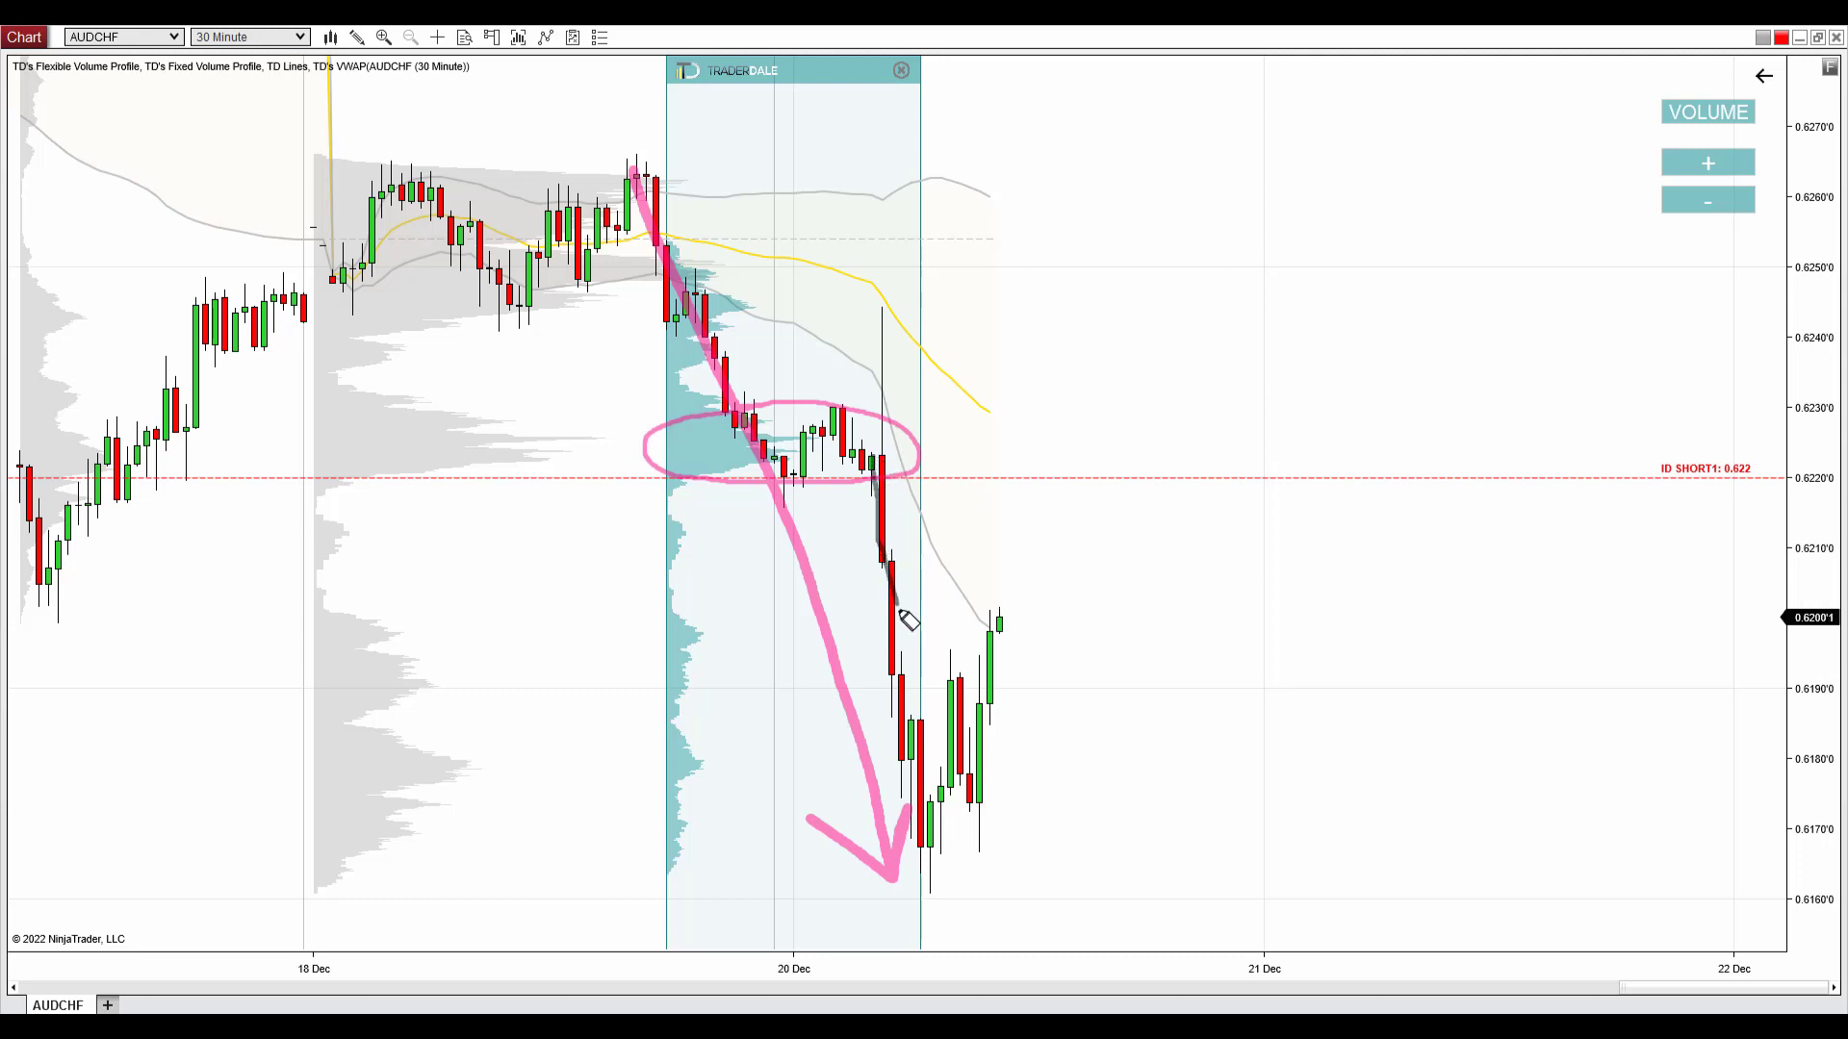
{"action": "mouse_move", "coordinate": [904, 616]}
{"action": "left_mouse_down"}
{"action": "mouse_move", "coordinate": [926, 799]}
{"action": "mouse_move", "coordinate": [940, 768]}
{"action": "left_mouse_up"}
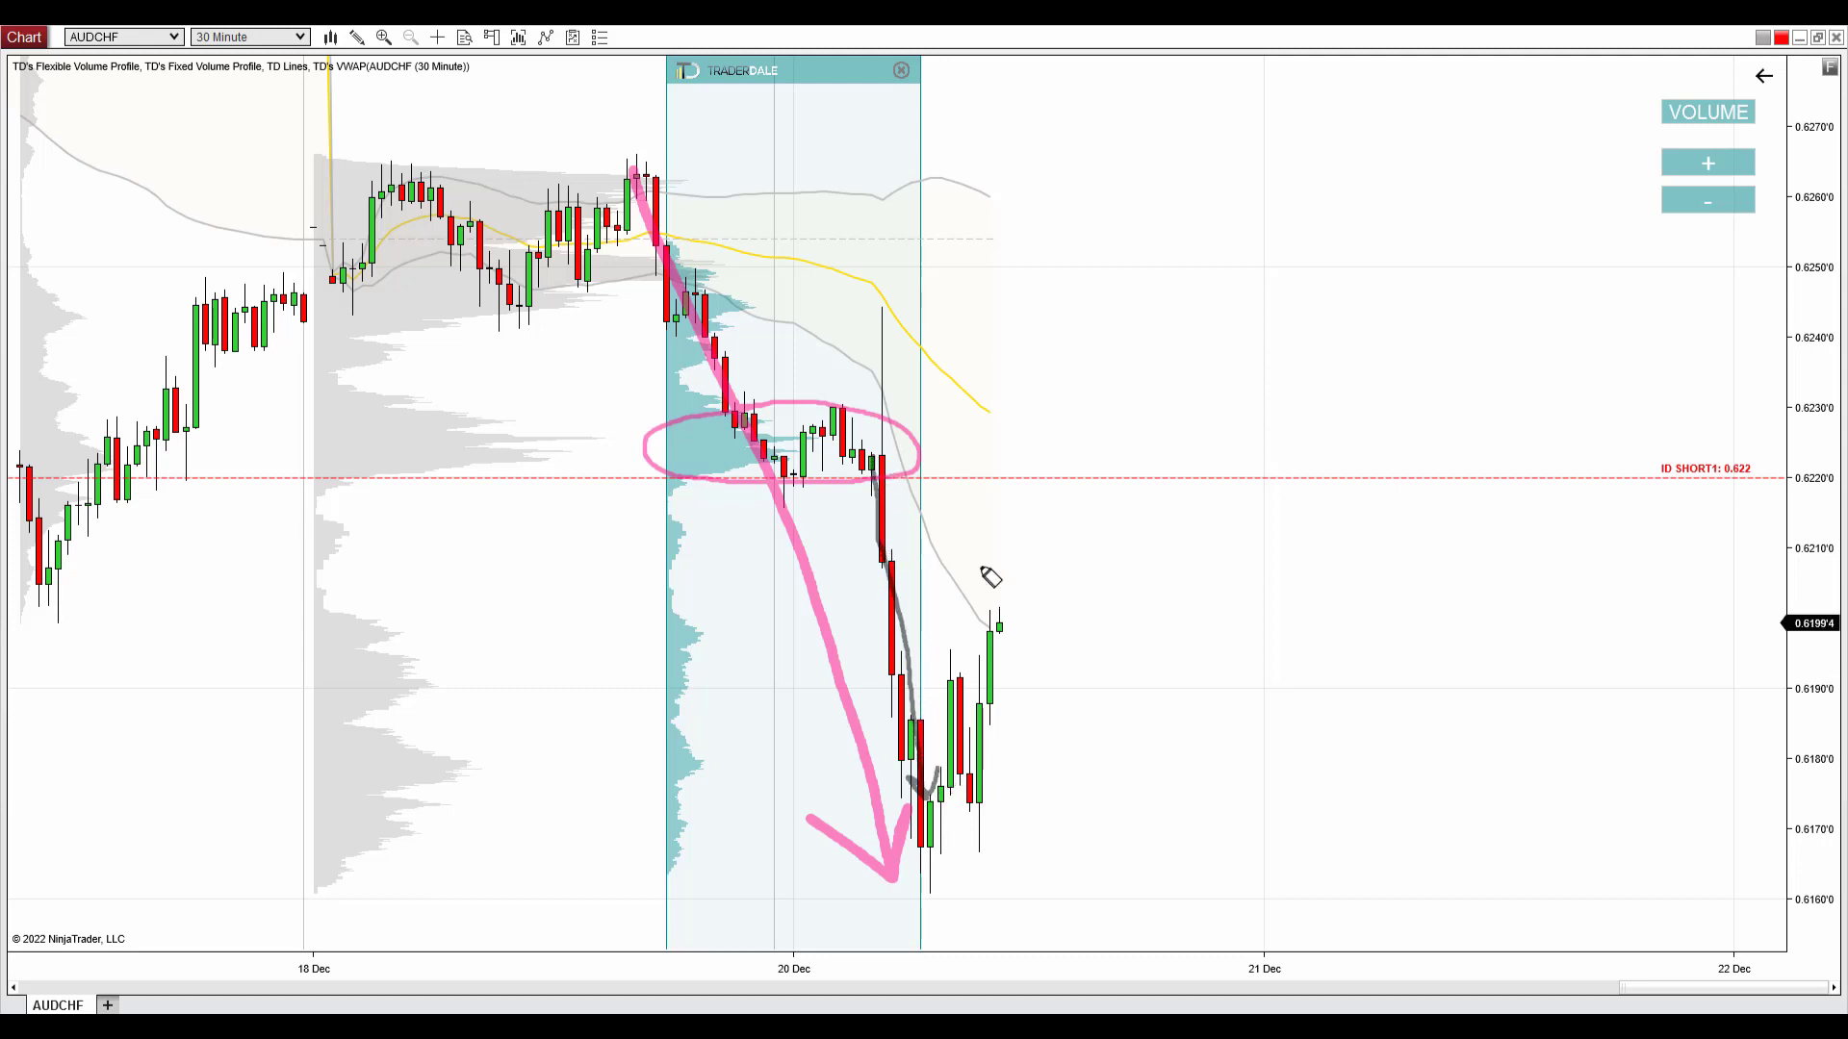
{"action": "mouse_move", "coordinate": [768, 403]}
{"action": "left_mouse_down"}
{"action": "mouse_move", "coordinate": [718, 417]}
{"action": "mouse_move", "coordinate": [662, 471]}
{"action": "mouse_move", "coordinate": [885, 481]}
{"action": "mouse_move", "coordinate": [837, 404]}
{"action": "mouse_move", "coordinate": [746, 404]}
{"action": "left_mouse_up"}
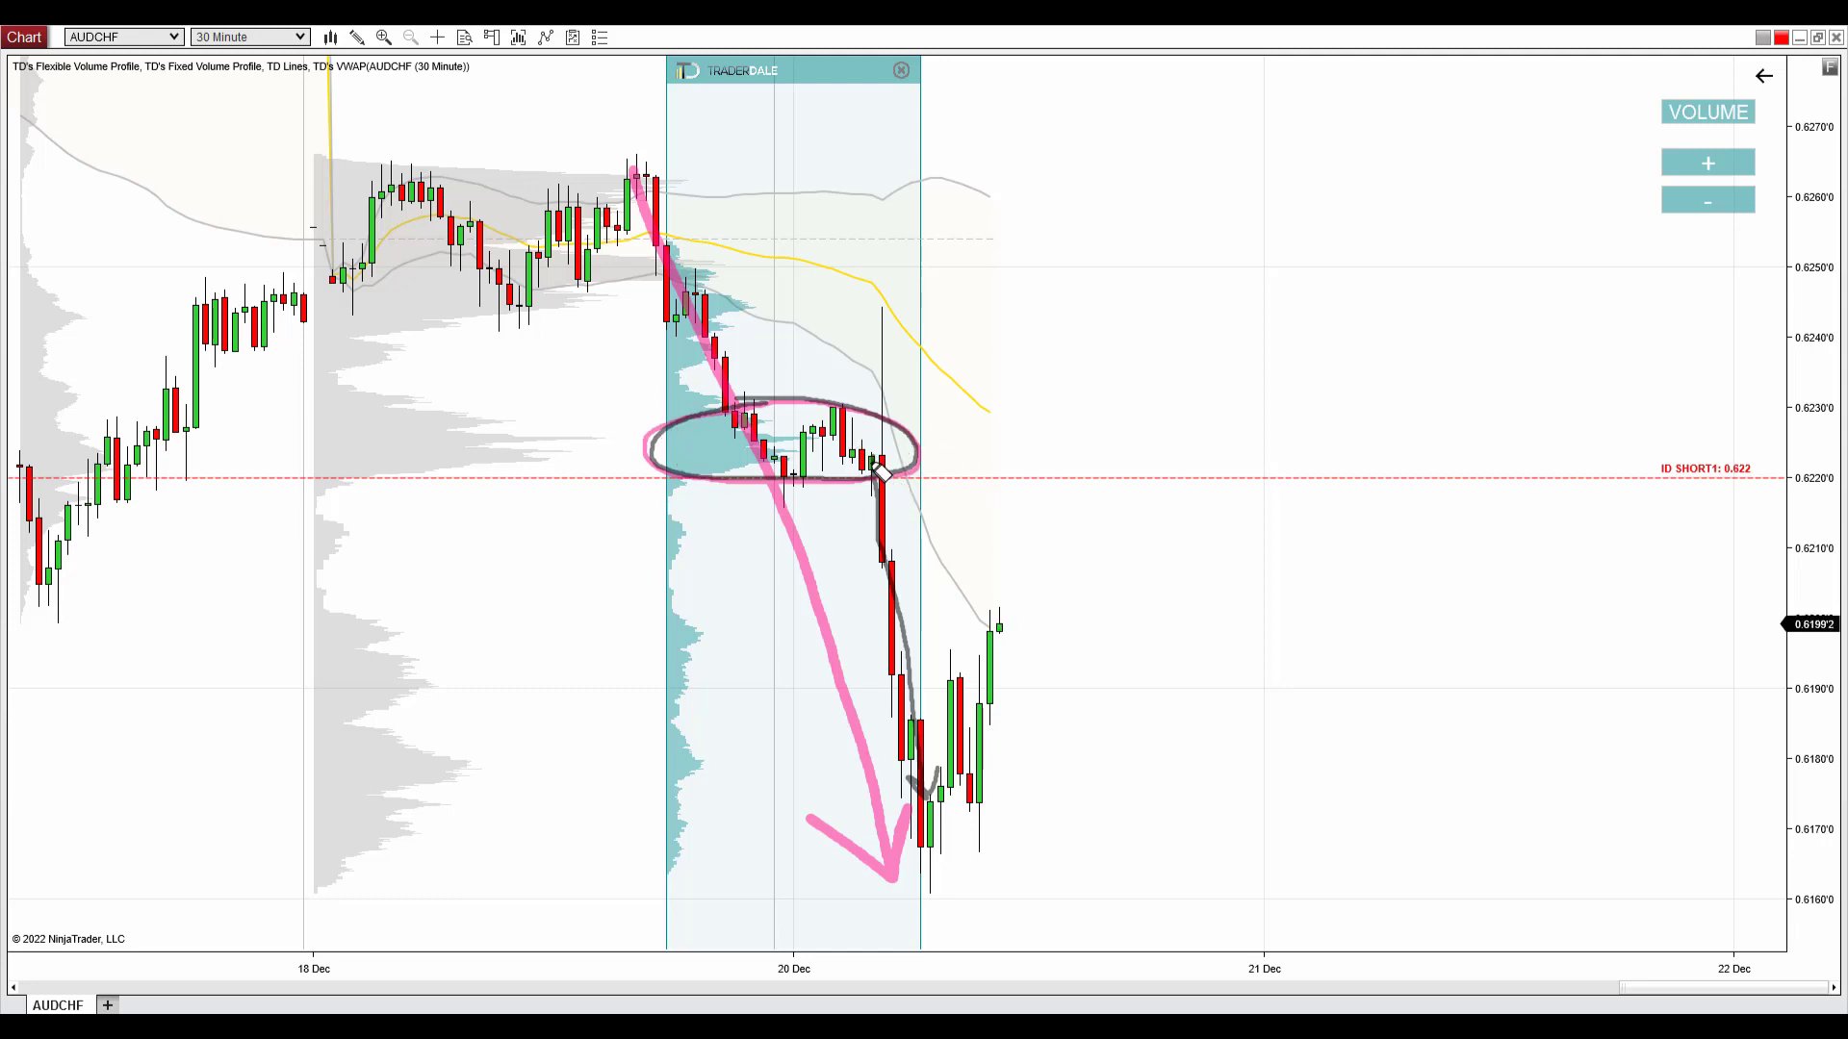
- Reinforce the grey fall line and circle, then extend the 0.622 short level line right in pink
{"action": "mouse_move", "coordinate": [878, 472]}
{"action": "left_mouse_down"}
{"action": "mouse_move", "coordinate": [932, 804]}
{"action": "mouse_move", "coordinate": [955, 761]}
{"action": "left_mouse_up"}
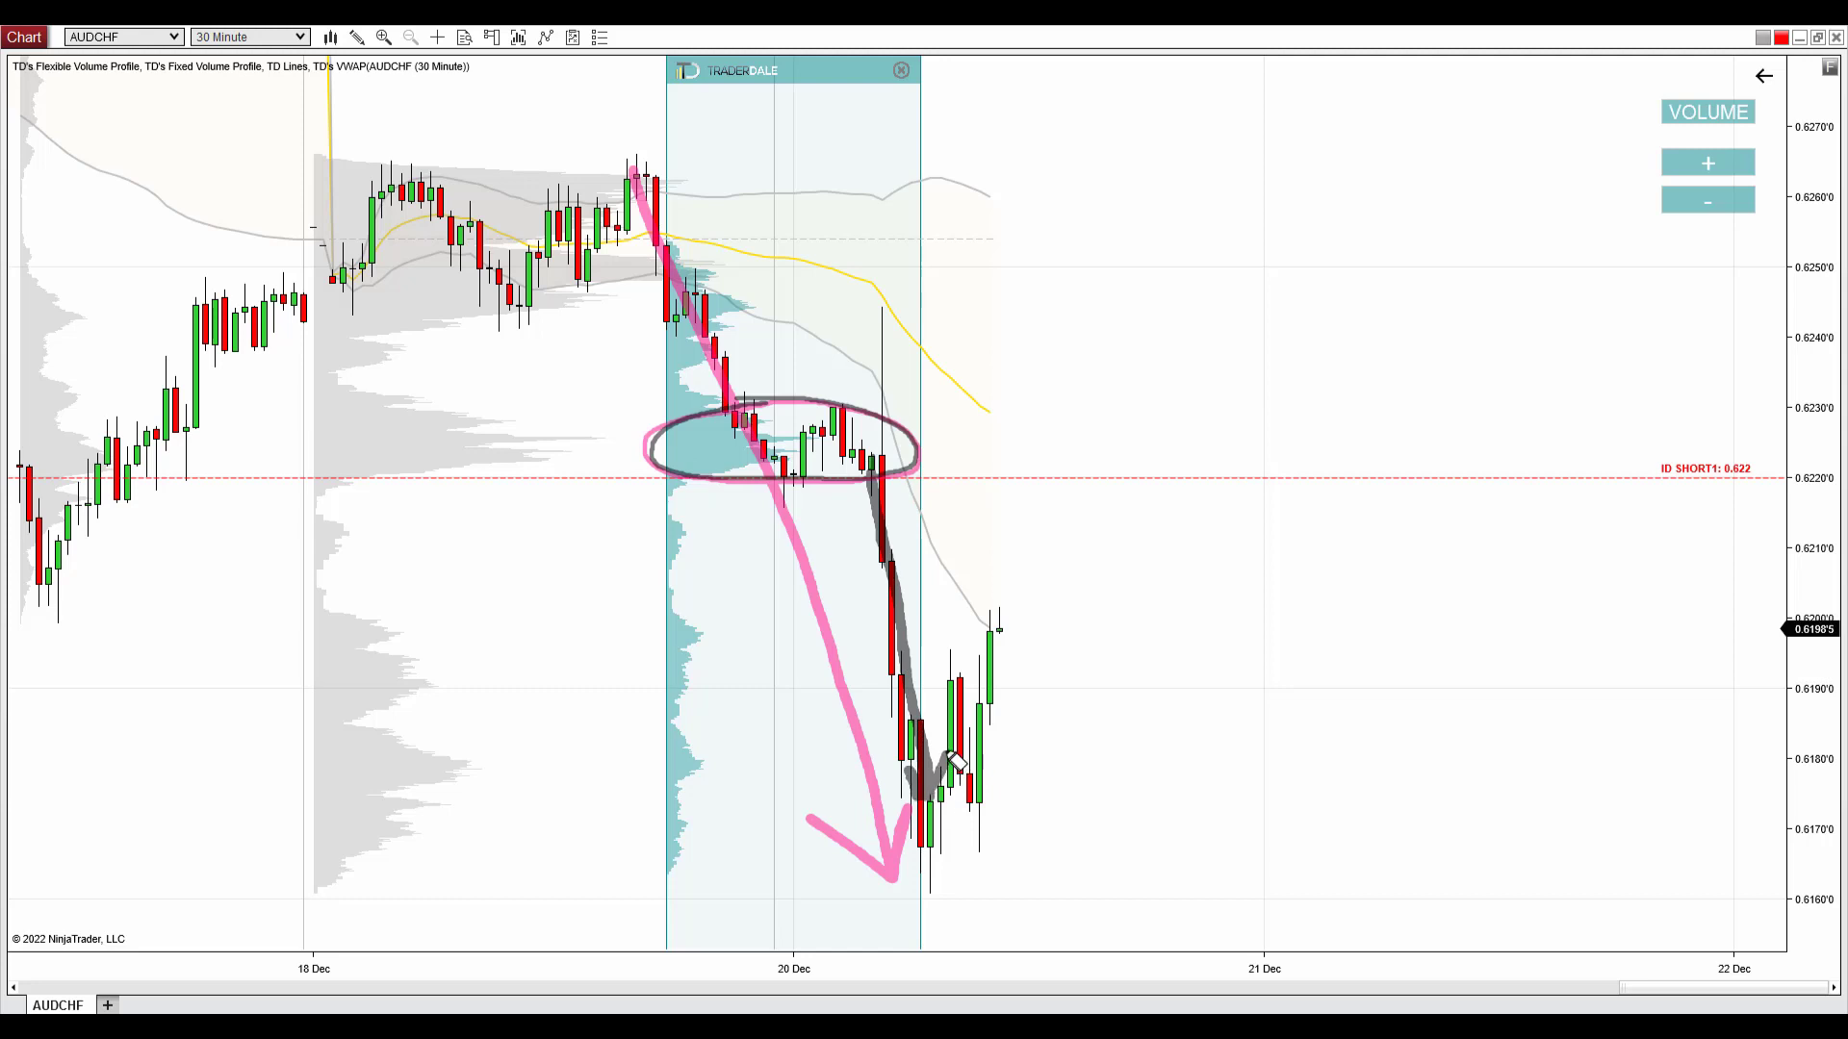
{"action": "mouse_move", "coordinate": [784, 404]}
{"action": "left_mouse_down"}
{"action": "mouse_move", "coordinate": [664, 469]}
{"action": "mouse_move", "coordinate": [891, 484]}
{"action": "mouse_move", "coordinate": [813, 399]}
{"action": "mouse_move", "coordinate": [791, 412]}
{"action": "left_mouse_up"}
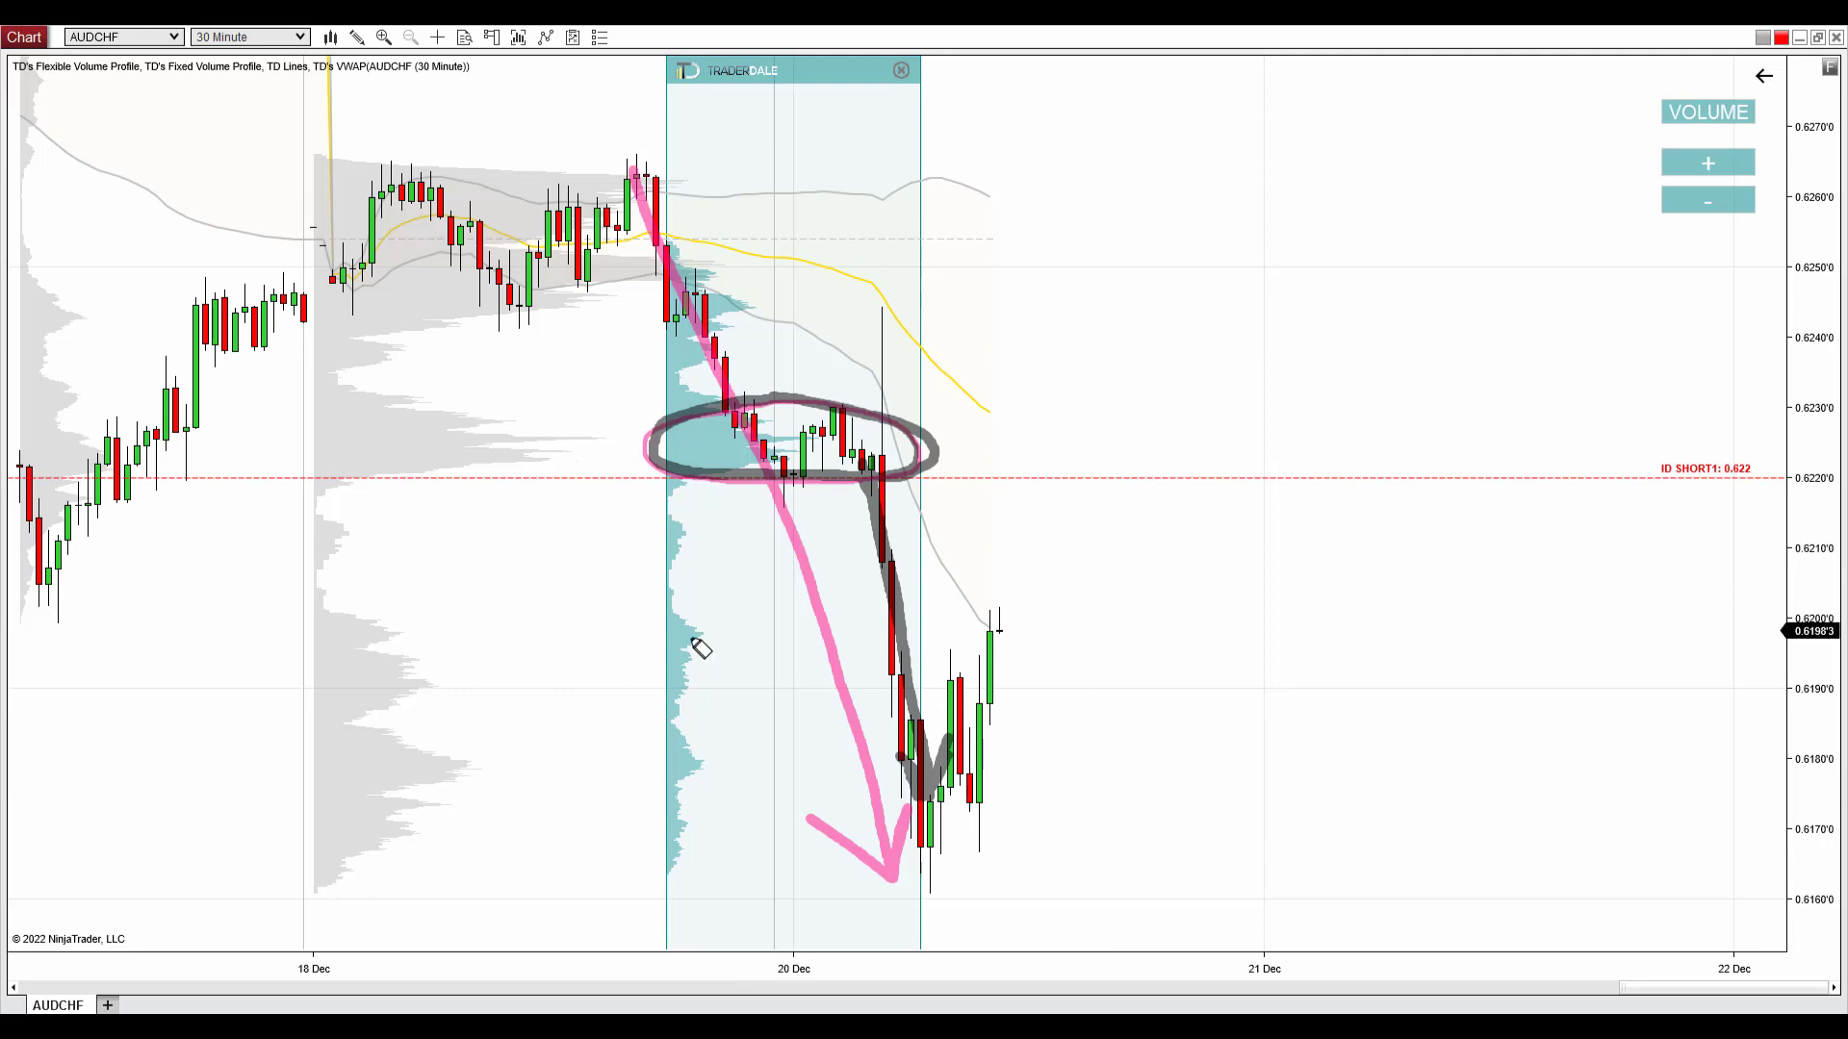
{"action": "mouse_move", "coordinate": [910, 479]}
{"action": "left_mouse_down"}
{"action": "mouse_move", "coordinate": [1597, 479]}
{"action": "mouse_move", "coordinate": [1728, 475]}
{"action": "mouse_move", "coordinate": [1723, 456]}
{"action": "mouse_move", "coordinate": [1752, 455]}
{"action": "left_mouse_up"}
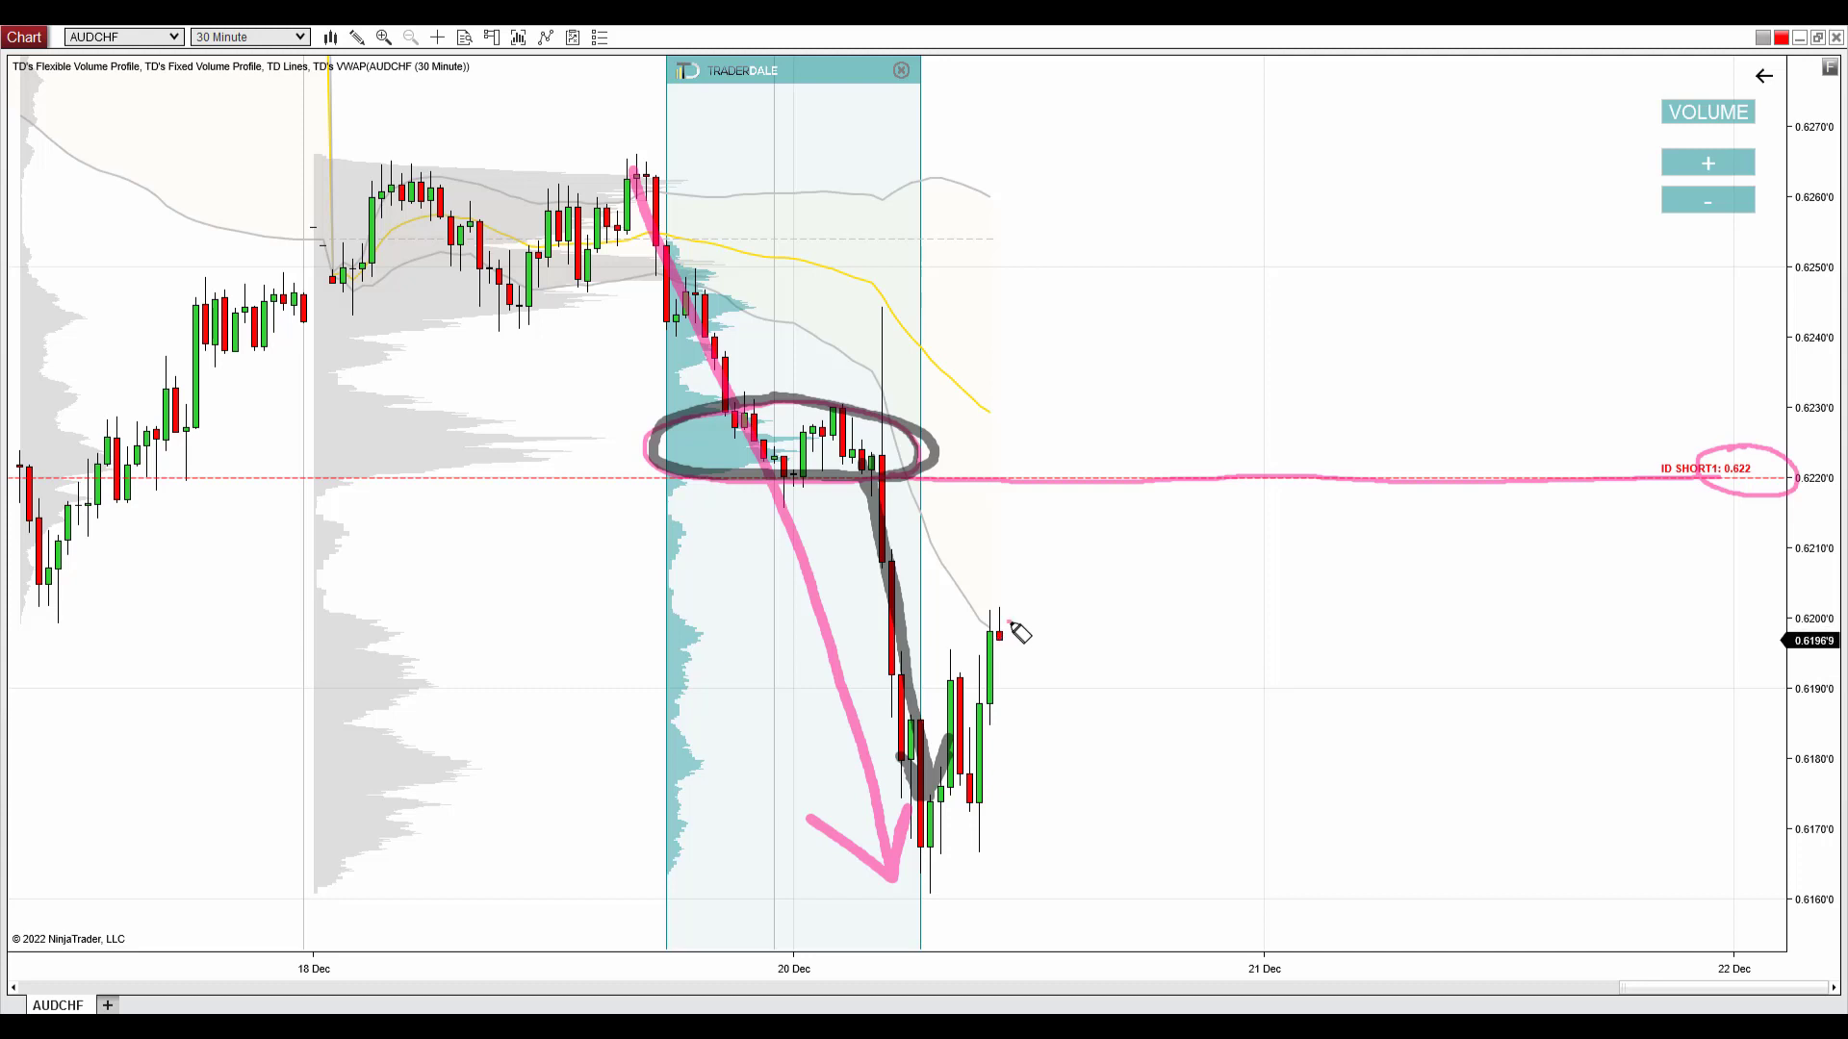
- Sketch price returning up to 0.622, label it R for resistance, and re-circle the consolidation
{"action": "mouse_move", "coordinate": [1008, 622]}
{"action": "left_mouse_down"}
{"action": "mouse_move", "coordinate": [1082, 610]}
{"action": "mouse_move", "coordinate": [1143, 570]}
{"action": "mouse_move", "coordinate": [1197, 479]}
{"action": "left_mouse_up"}
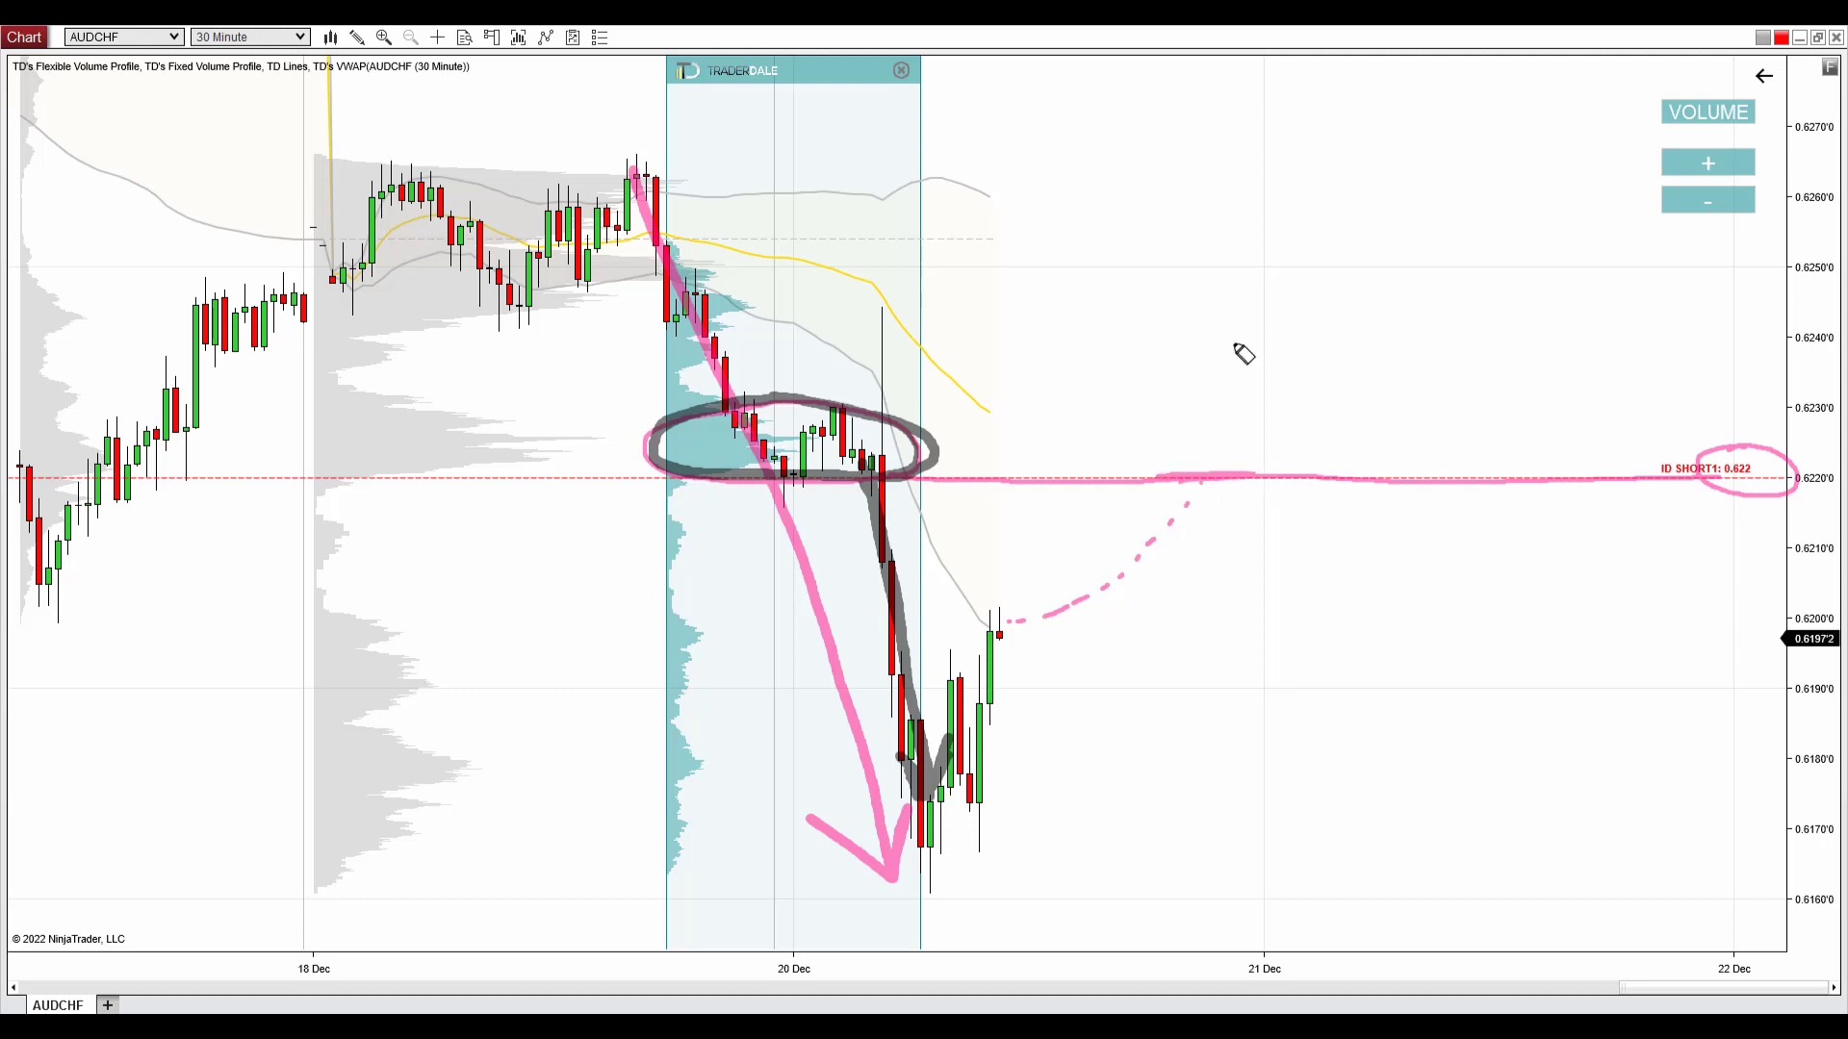
{"action": "left_click_drag", "start_coordinate": [1216, 333], "coordinate": [1260, 400]}
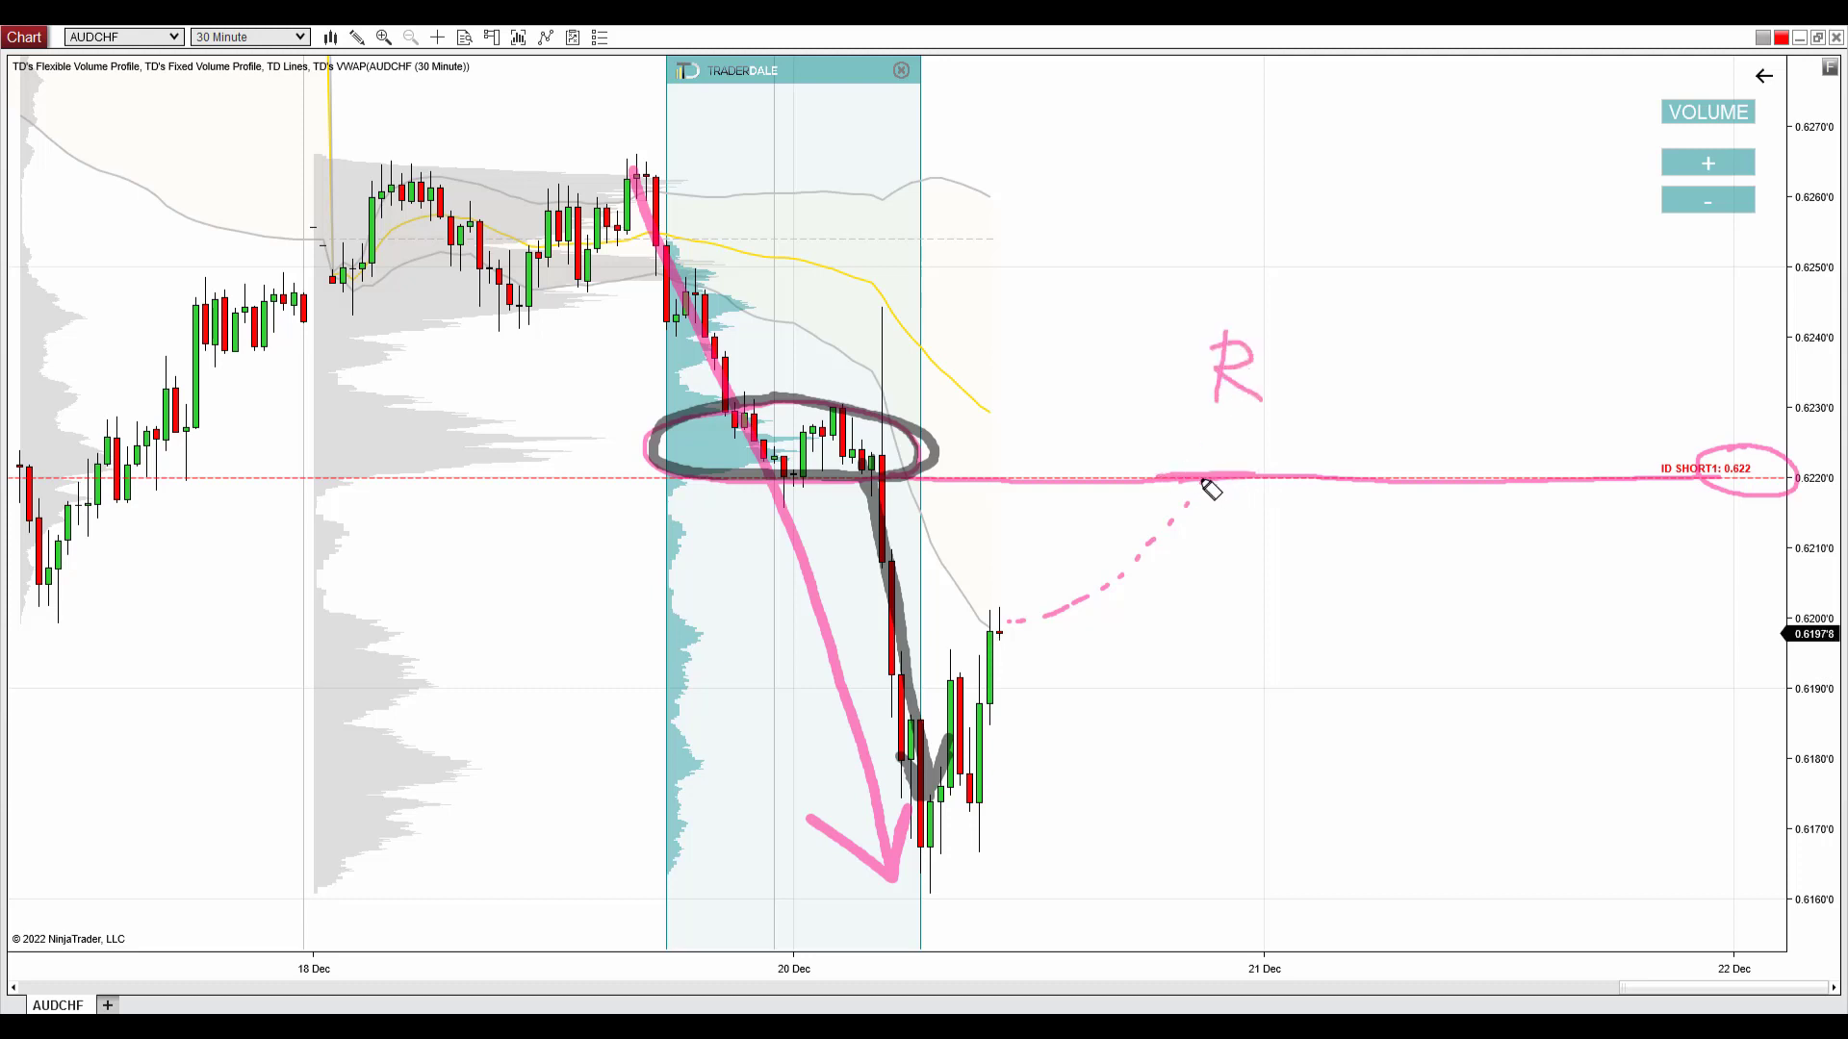
{"action": "mouse_move", "coordinate": [856, 429]}
{"action": "left_mouse_down"}
{"action": "mouse_move", "coordinate": [741, 399]}
{"action": "mouse_move", "coordinate": [861, 484]}
{"action": "mouse_move", "coordinate": [763, 413]}
{"action": "left_mouse_up"}
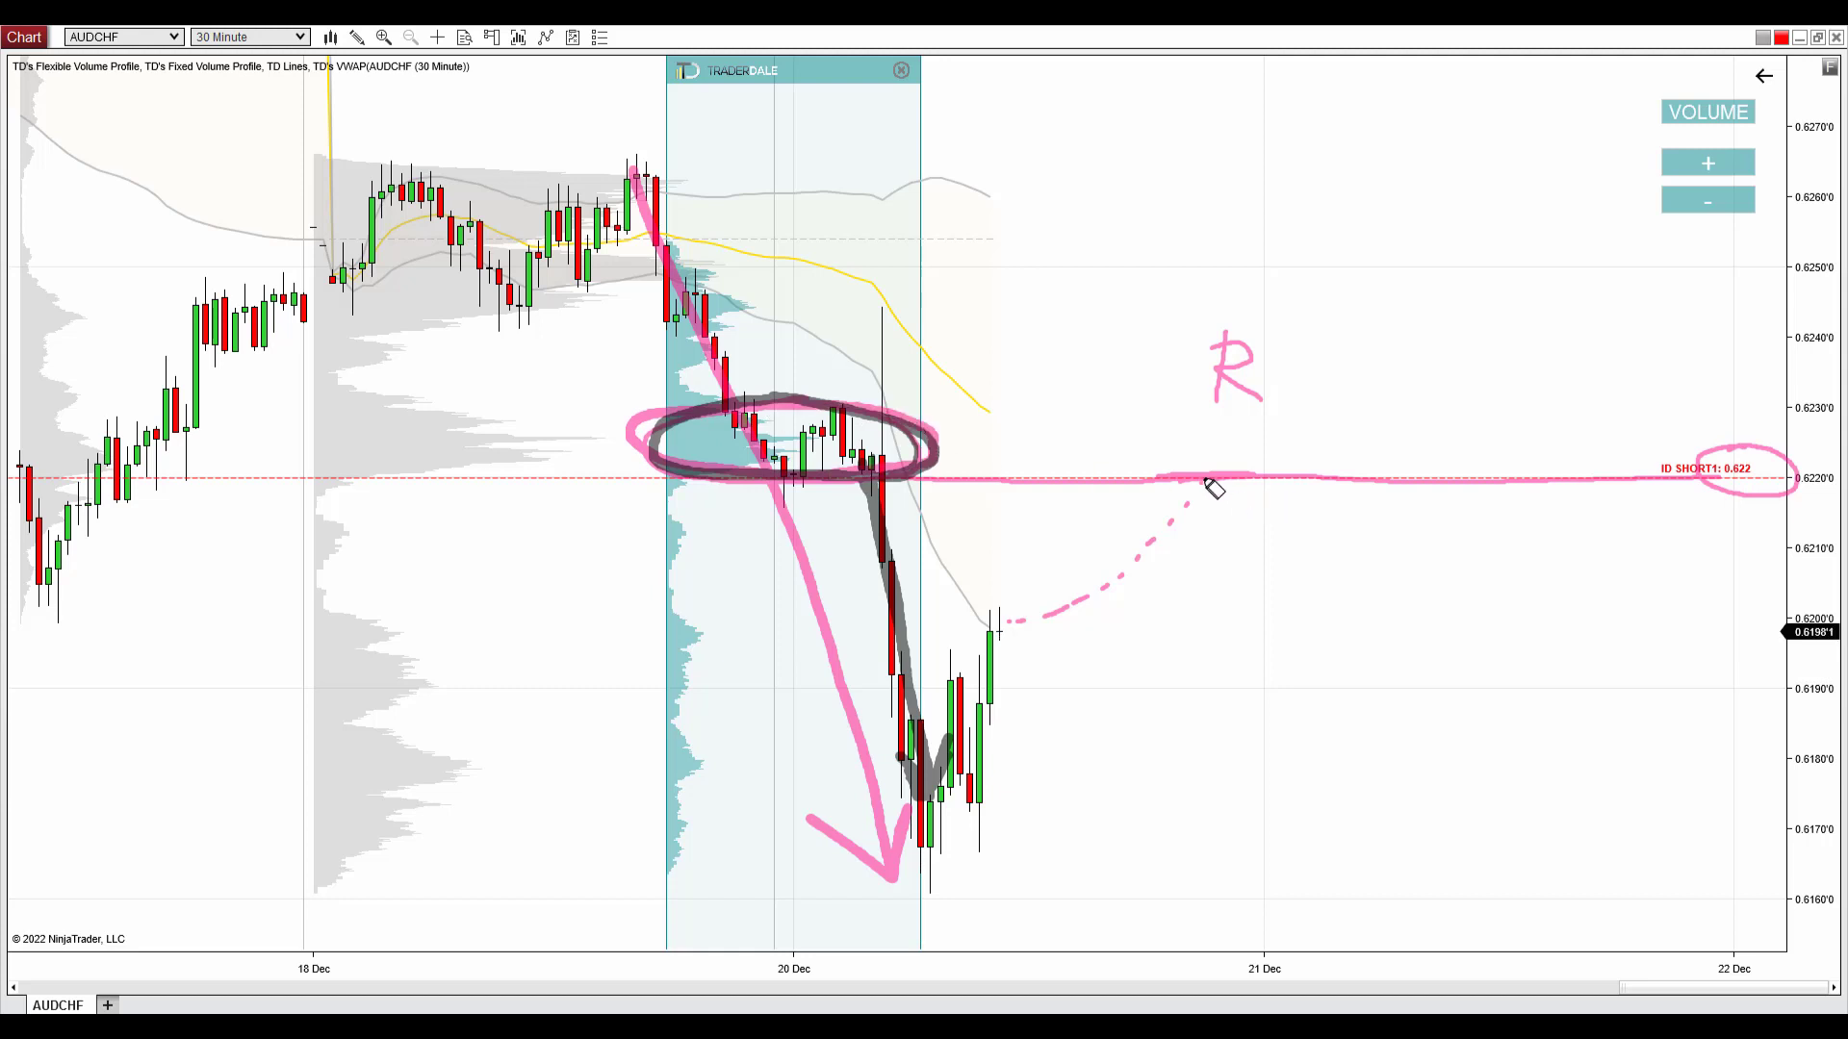
- Draw the expected drop from 0.622, wipe the chart annotations, then circle the Trader Dale logo
{"action": "mouse_move", "coordinate": [1204, 480]}
{"action": "left_mouse_down"}
{"action": "mouse_move", "coordinate": [1312, 606]}
{"action": "mouse_move", "coordinate": [1257, 575]}
{"action": "left_mouse_up"}
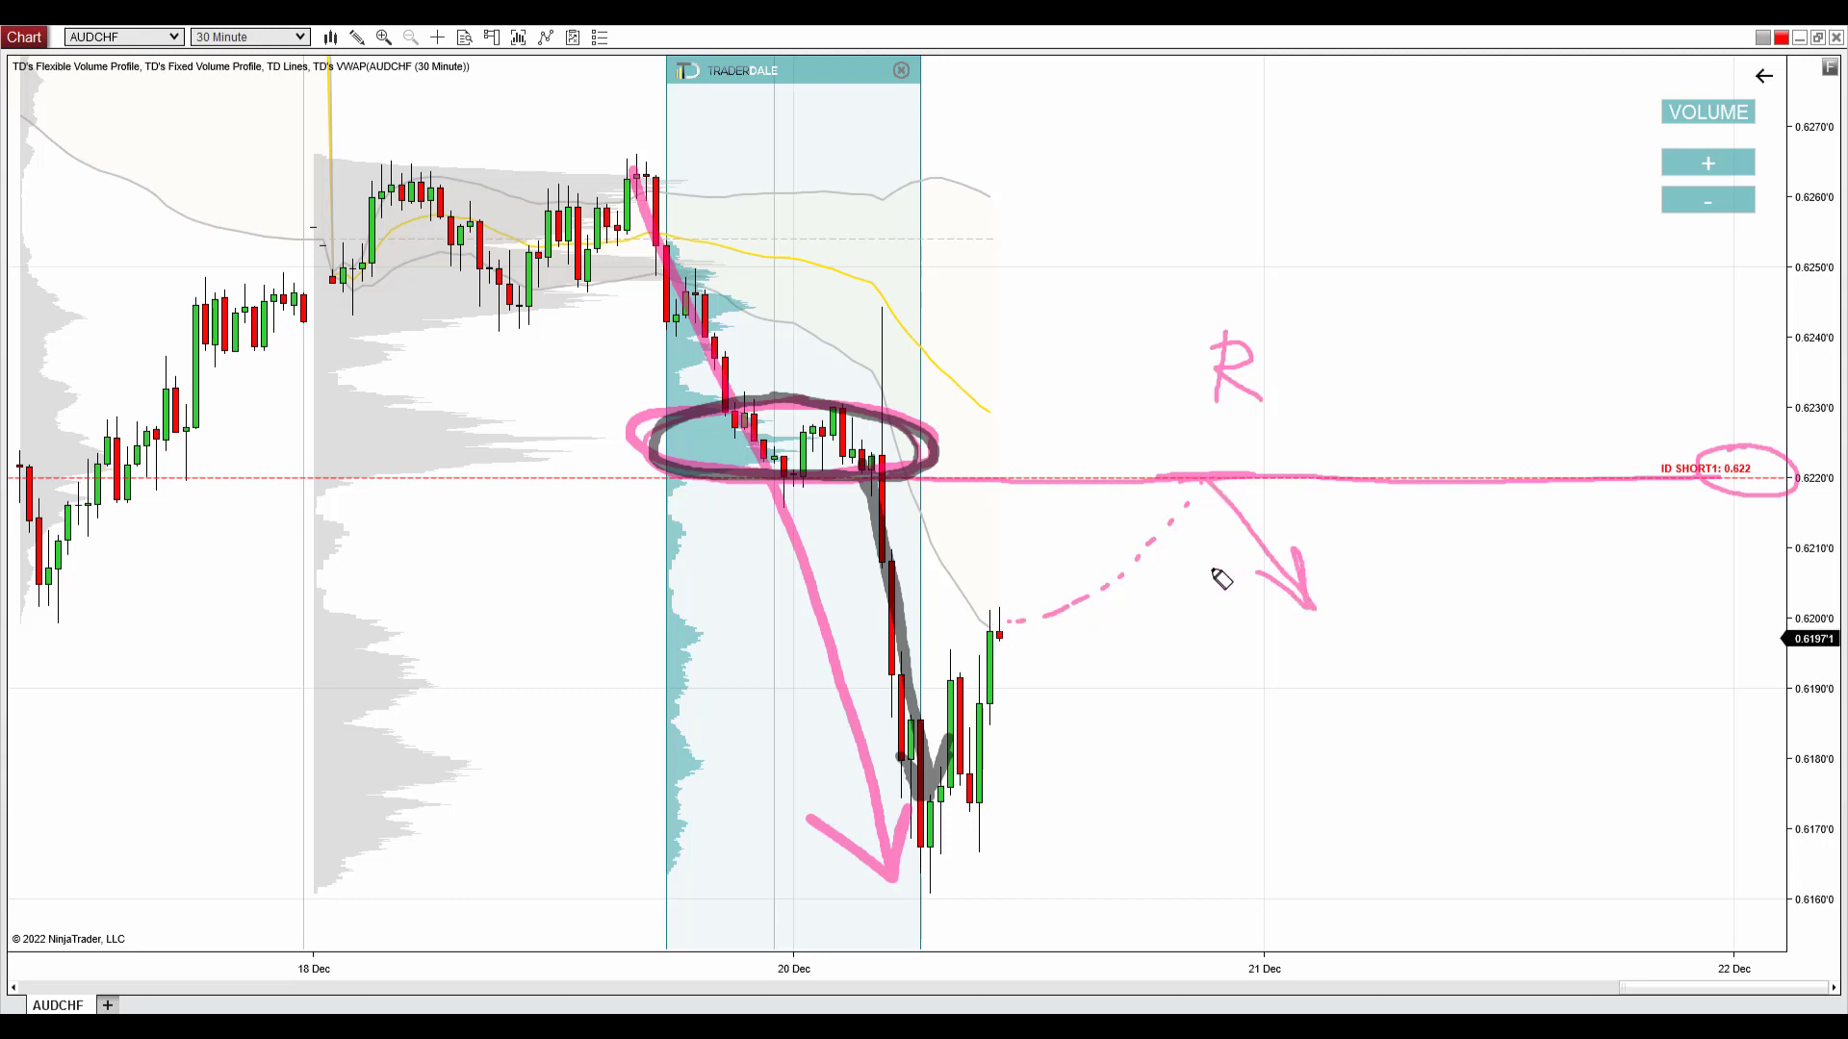
{"action": "key", "text": "Escape"}
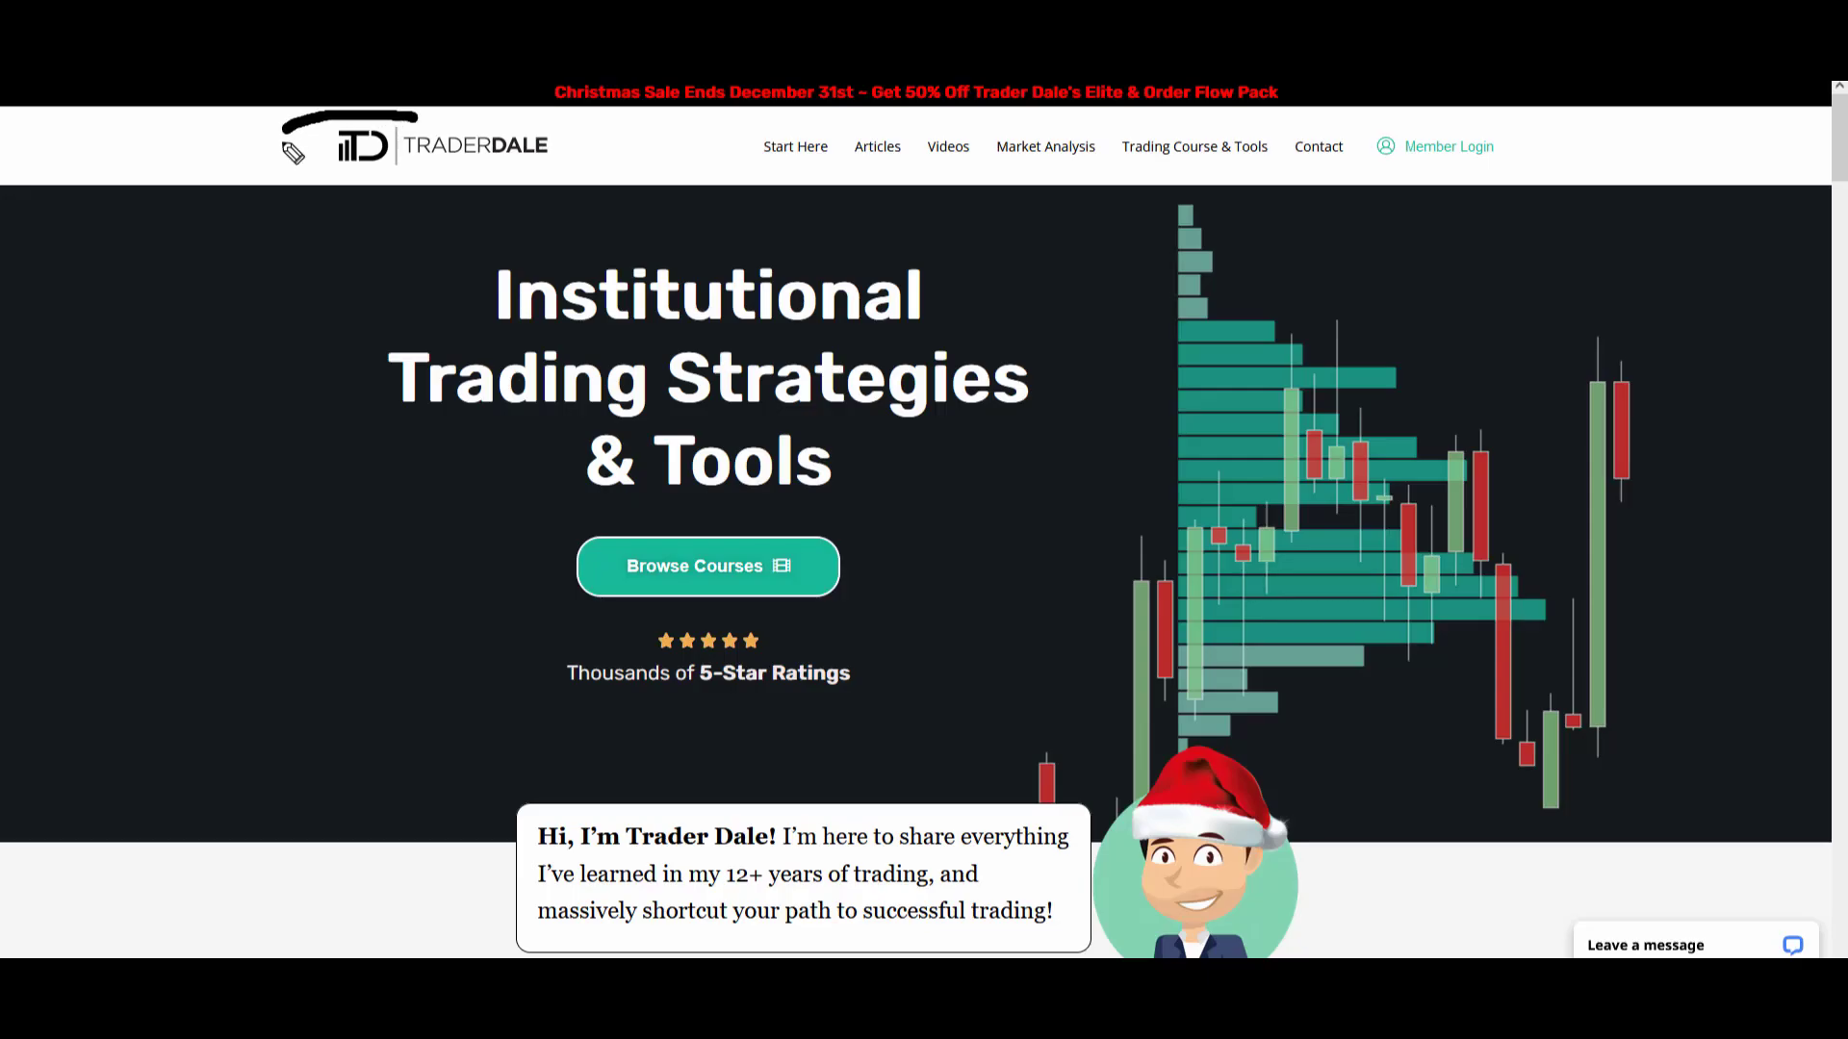
{"action": "mouse_move", "coordinate": [287, 144]}
{"action": "left_mouse_down"}
{"action": "mouse_move", "coordinate": [620, 162]}
{"action": "mouse_move", "coordinate": [293, 121]}
{"action": "left_mouse_up"}
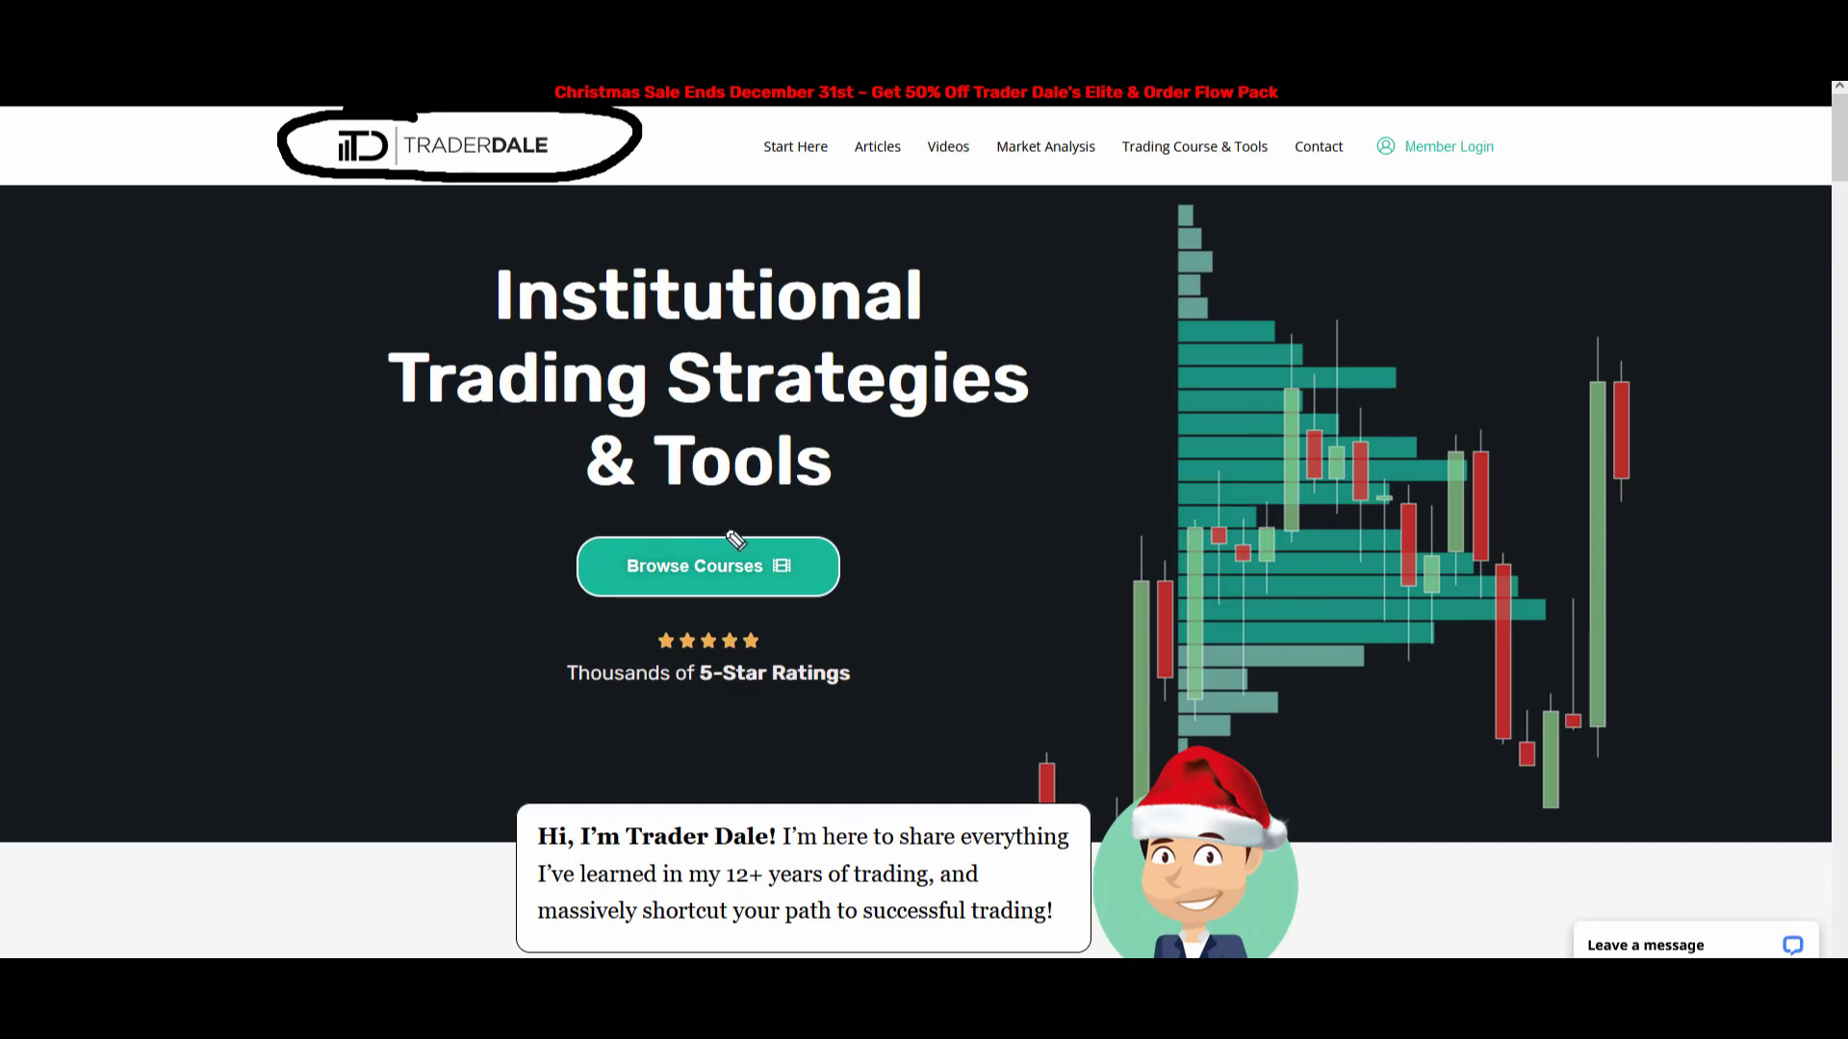
- Circle the Browse Courses button, clear it, and open the Advanced Volume Profile & Order Flow Training page
{"action": "mouse_move", "coordinate": [734, 539]}
{"action": "left_mouse_down"}
{"action": "mouse_move", "coordinate": [544, 568]}
{"action": "mouse_move", "coordinate": [900, 592]}
{"action": "mouse_move", "coordinate": [775, 542]}
{"action": "left_mouse_up"}
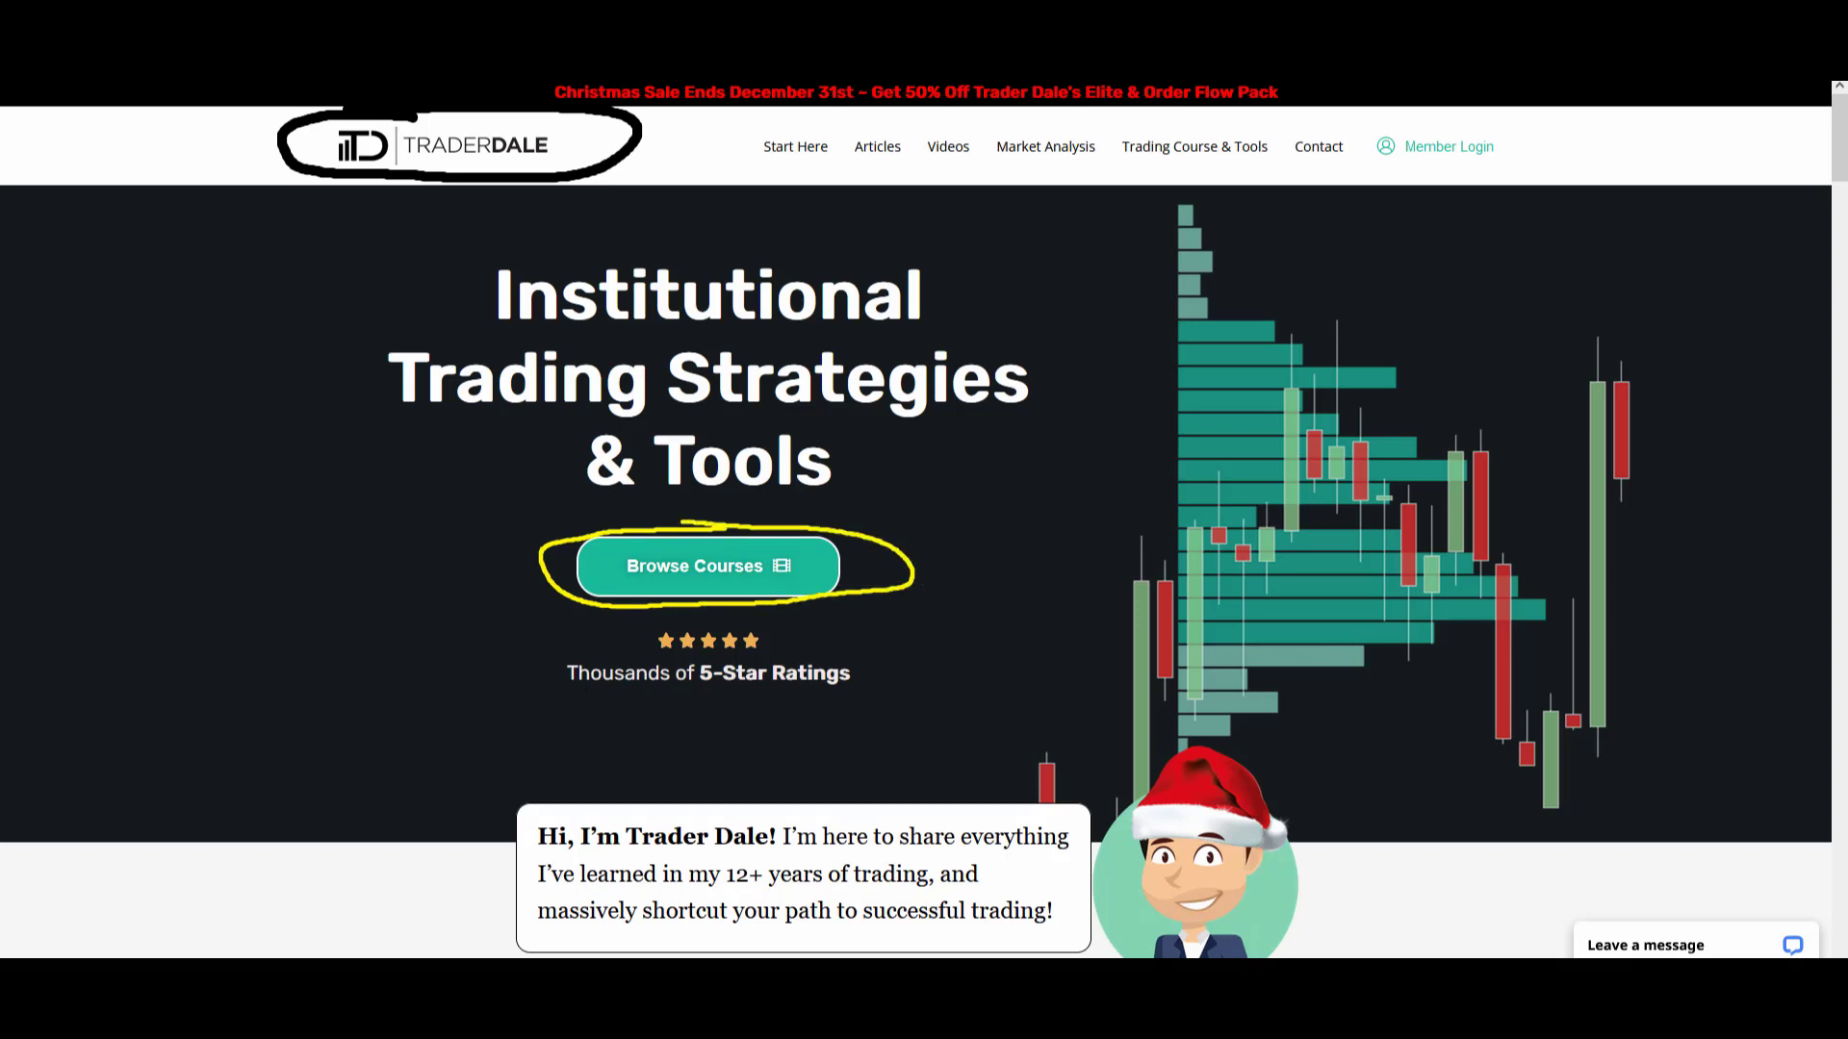
{"action": "key", "text": "Escape"}
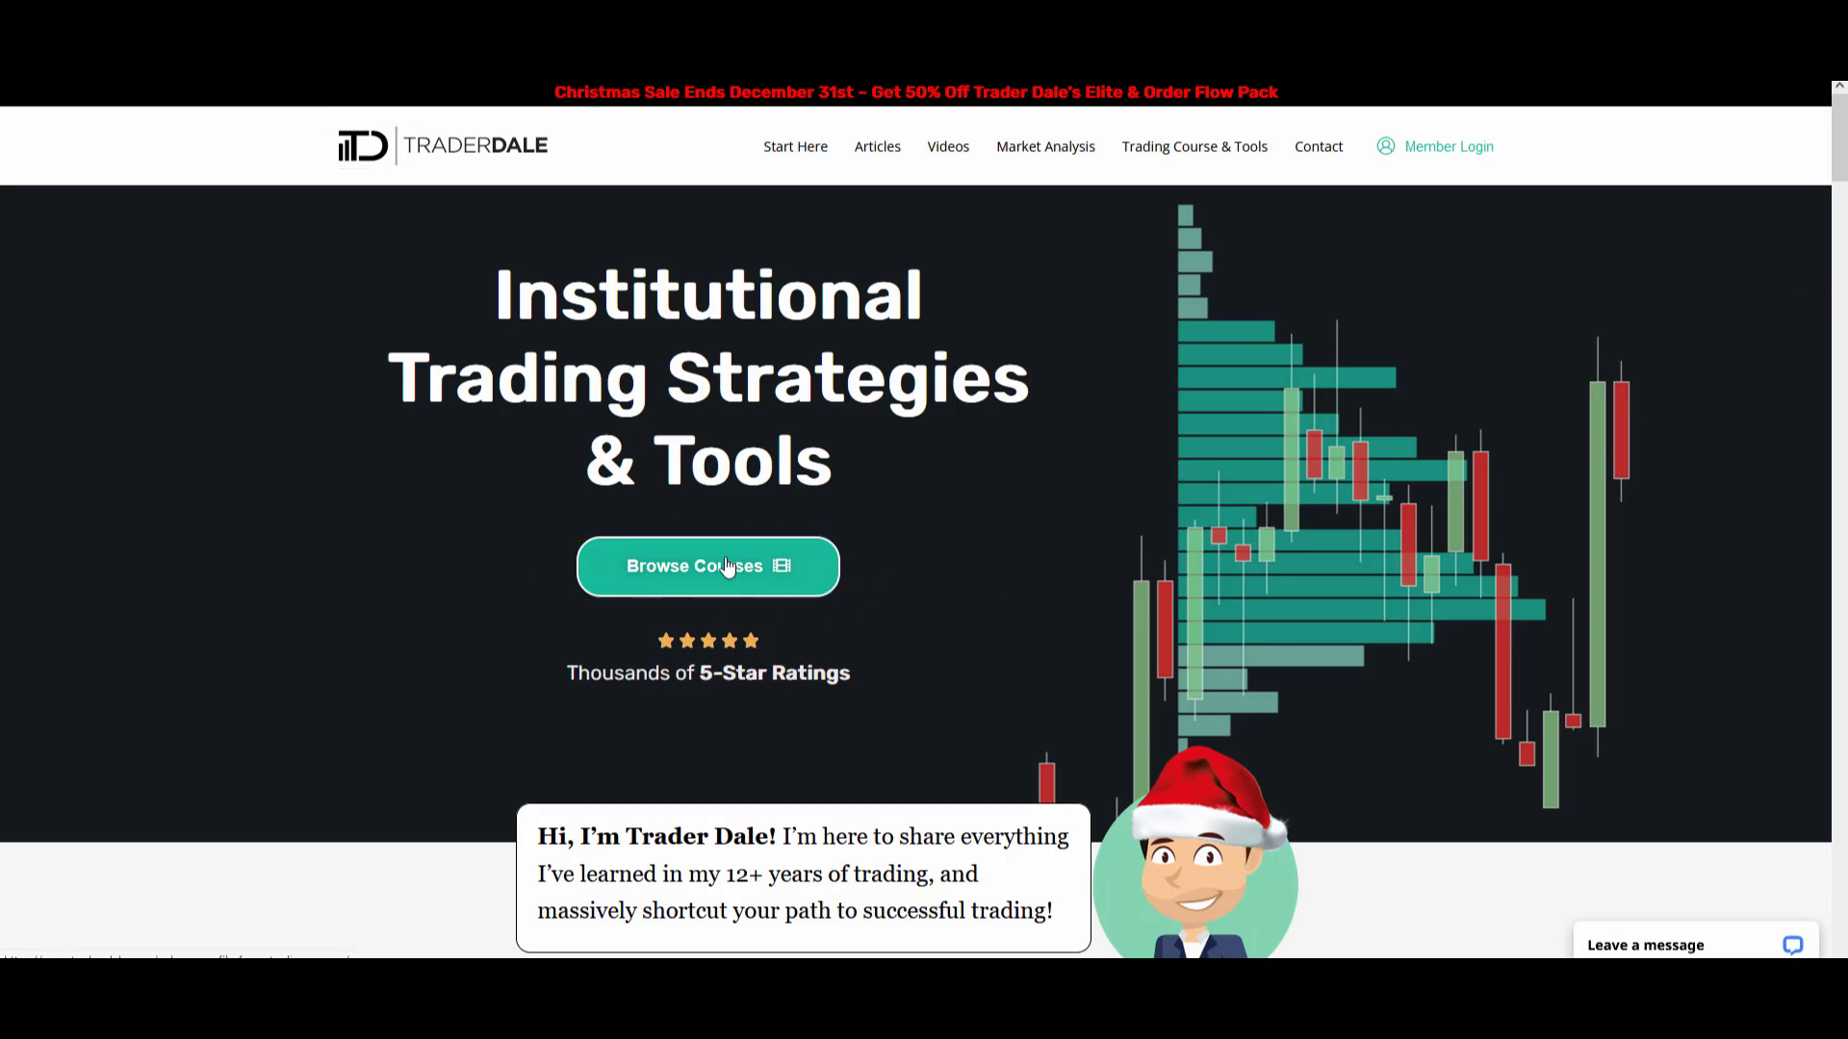
{"action": "left_click", "coordinate": [728, 566]}
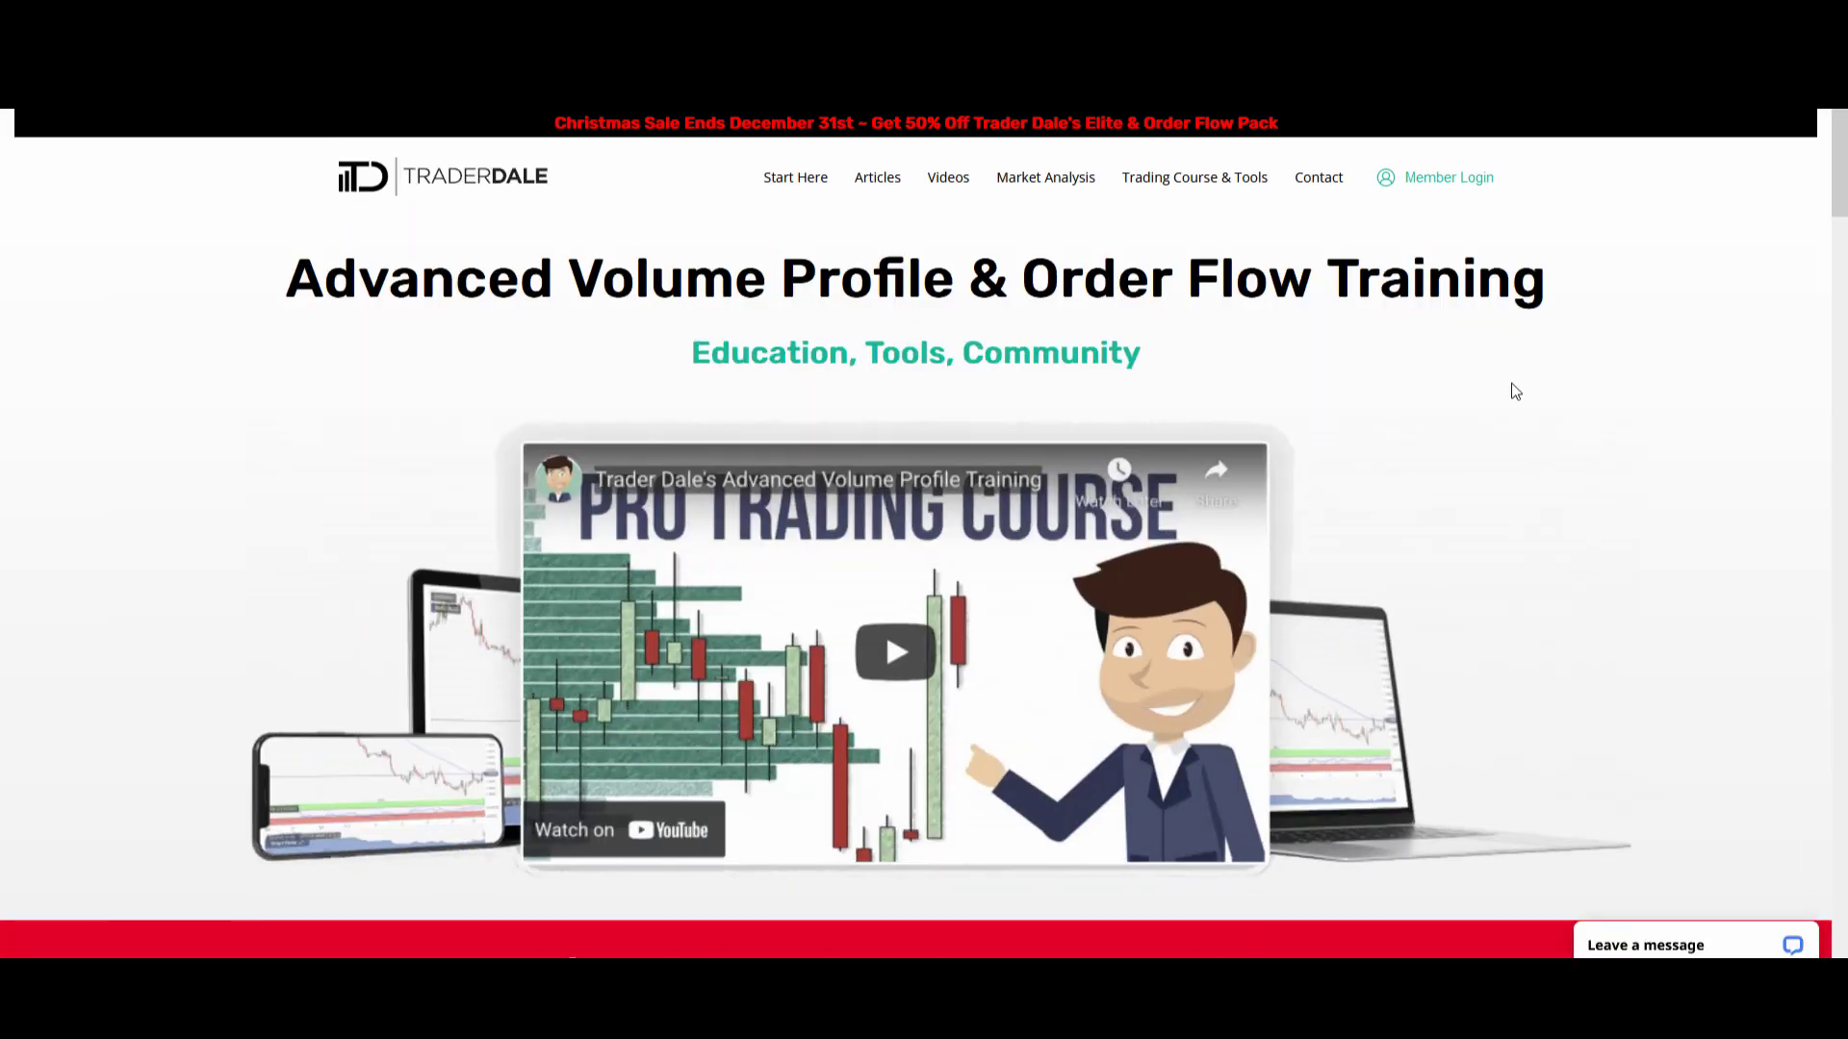
- Underline the Elite Pack heading and circle its video thumbnail, then clear the marks
{"action": "scroll", "coordinate": [1595, 379], "scroll_direction": "down", "scroll_amount": 8}
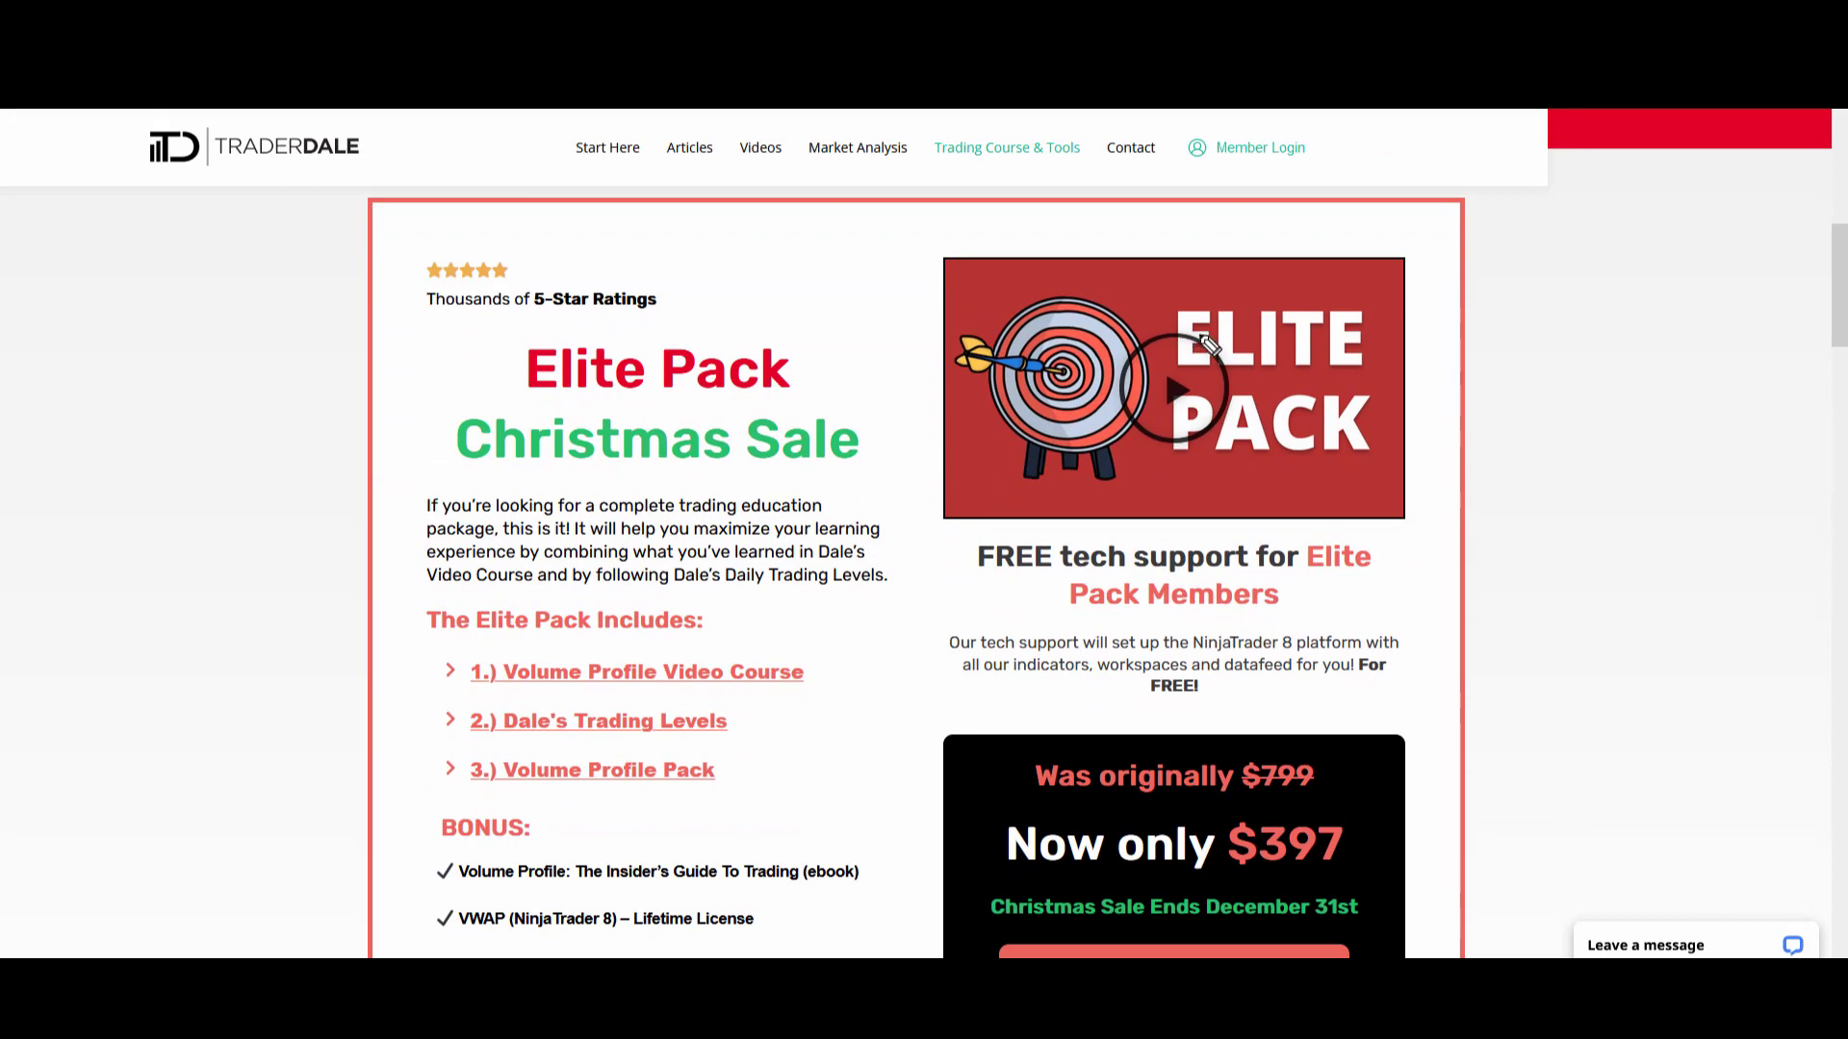
{"action": "left_click_drag", "start_coordinate": [475, 401], "coordinate": [836, 404]}
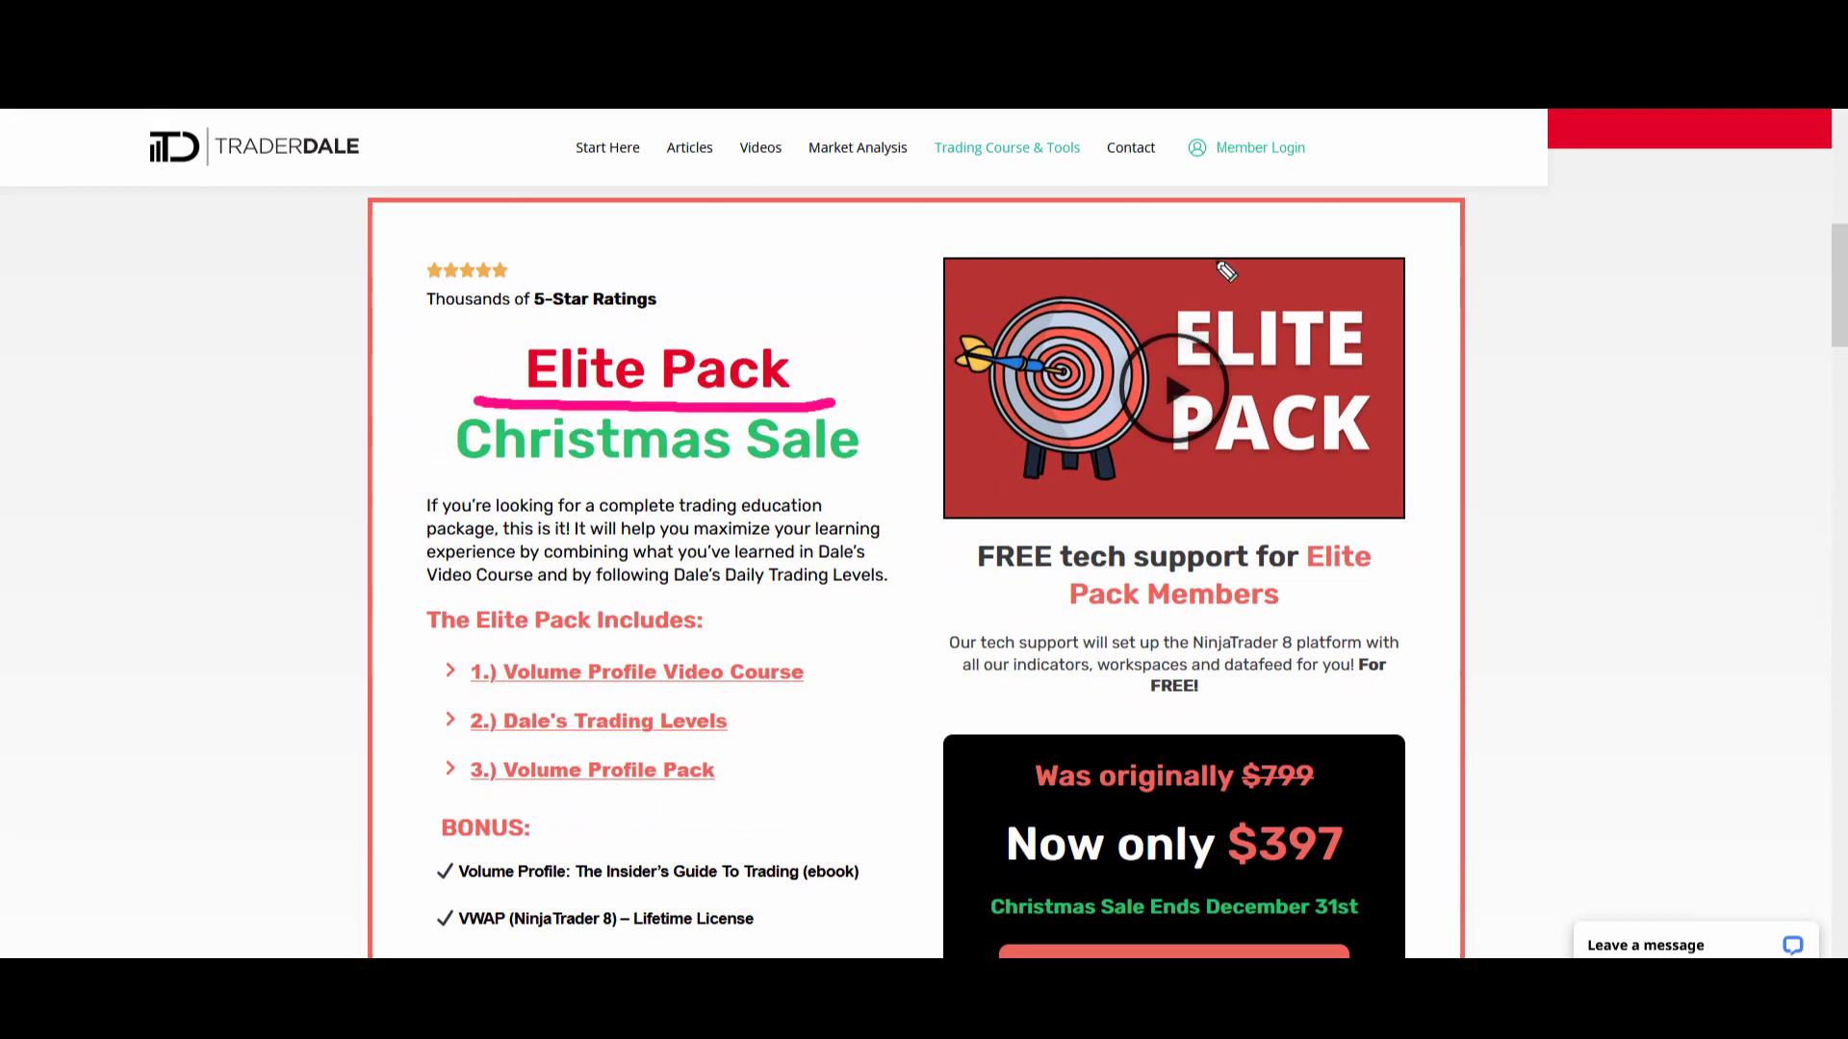
{"action": "mouse_move", "coordinate": [1225, 272]}
{"action": "left_mouse_down"}
{"action": "mouse_move", "coordinate": [925, 475]}
{"action": "mouse_move", "coordinate": [1286, 248]}
{"action": "mouse_move", "coordinate": [1201, 279]}
{"action": "left_mouse_up"}
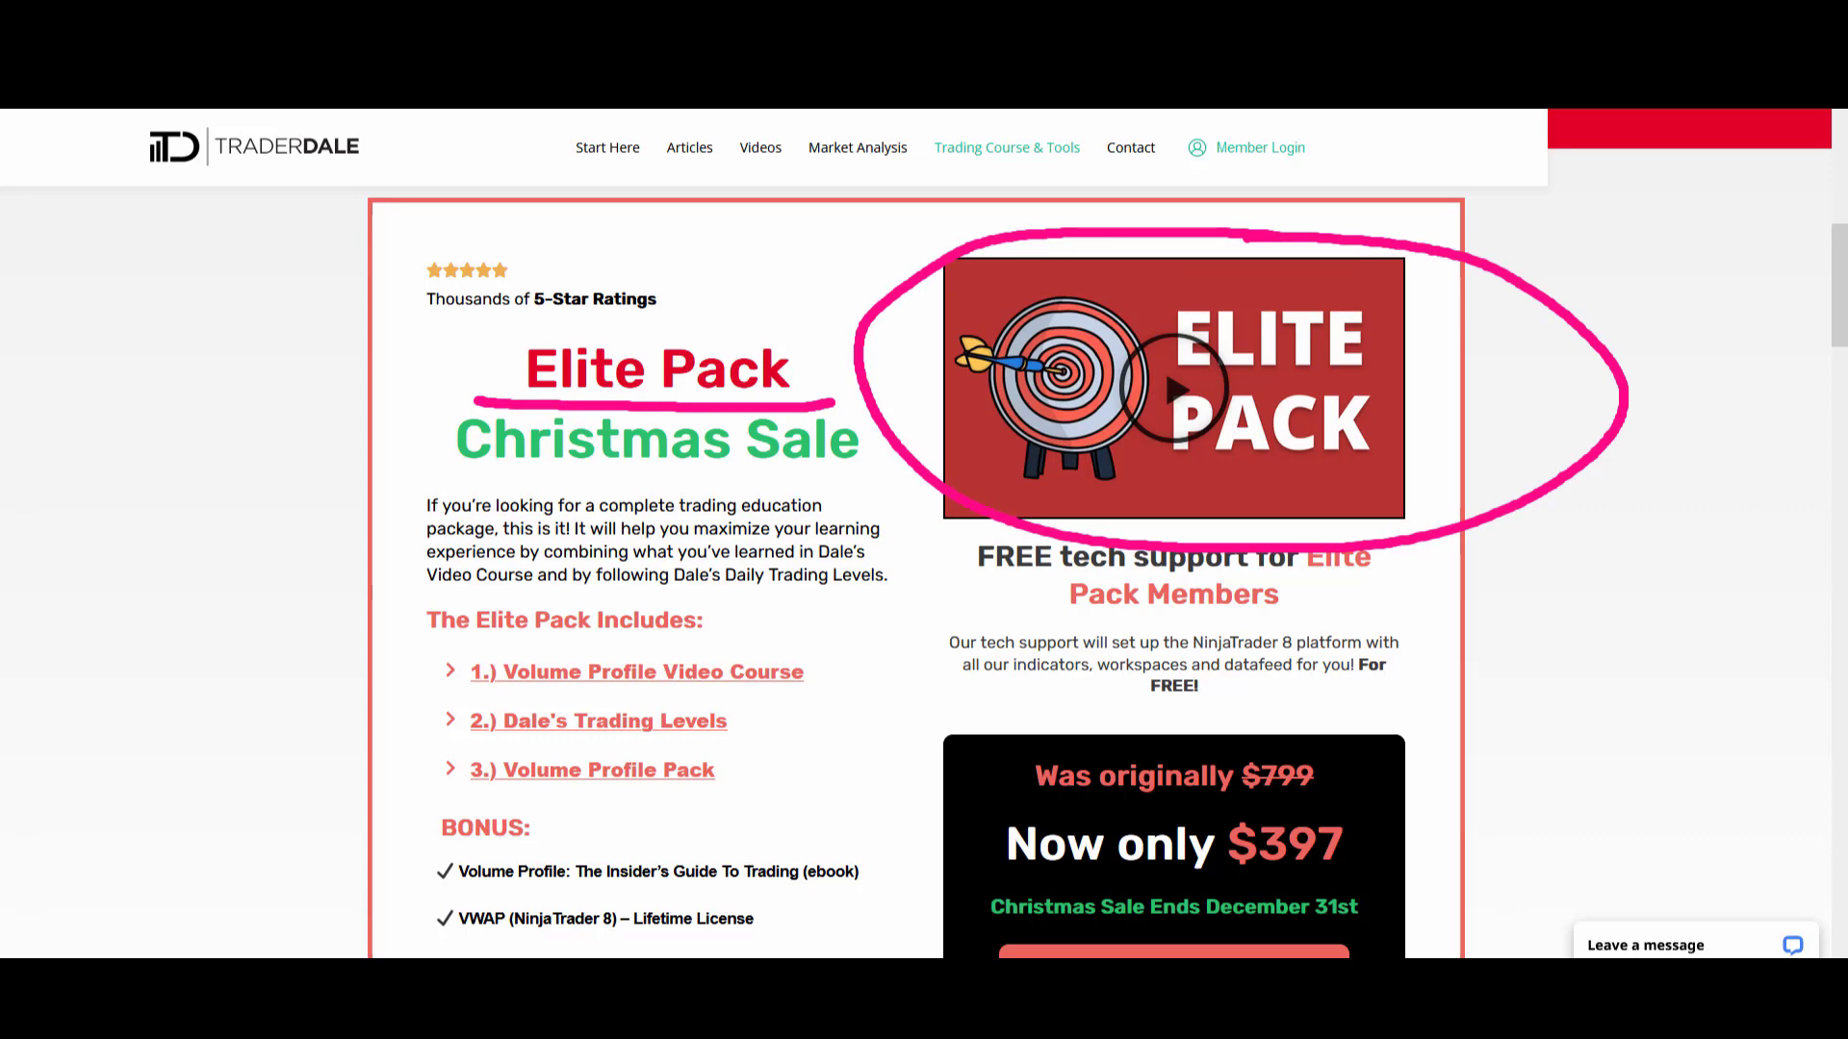
{"action": "key", "text": "Escape"}
- Circle the Order Flow Pack thumbnail, clear it, and bring the Combo Pack offer into view
{"action": "scroll", "coordinate": [1612, 515], "scroll_direction": "down", "scroll_amount": 9}
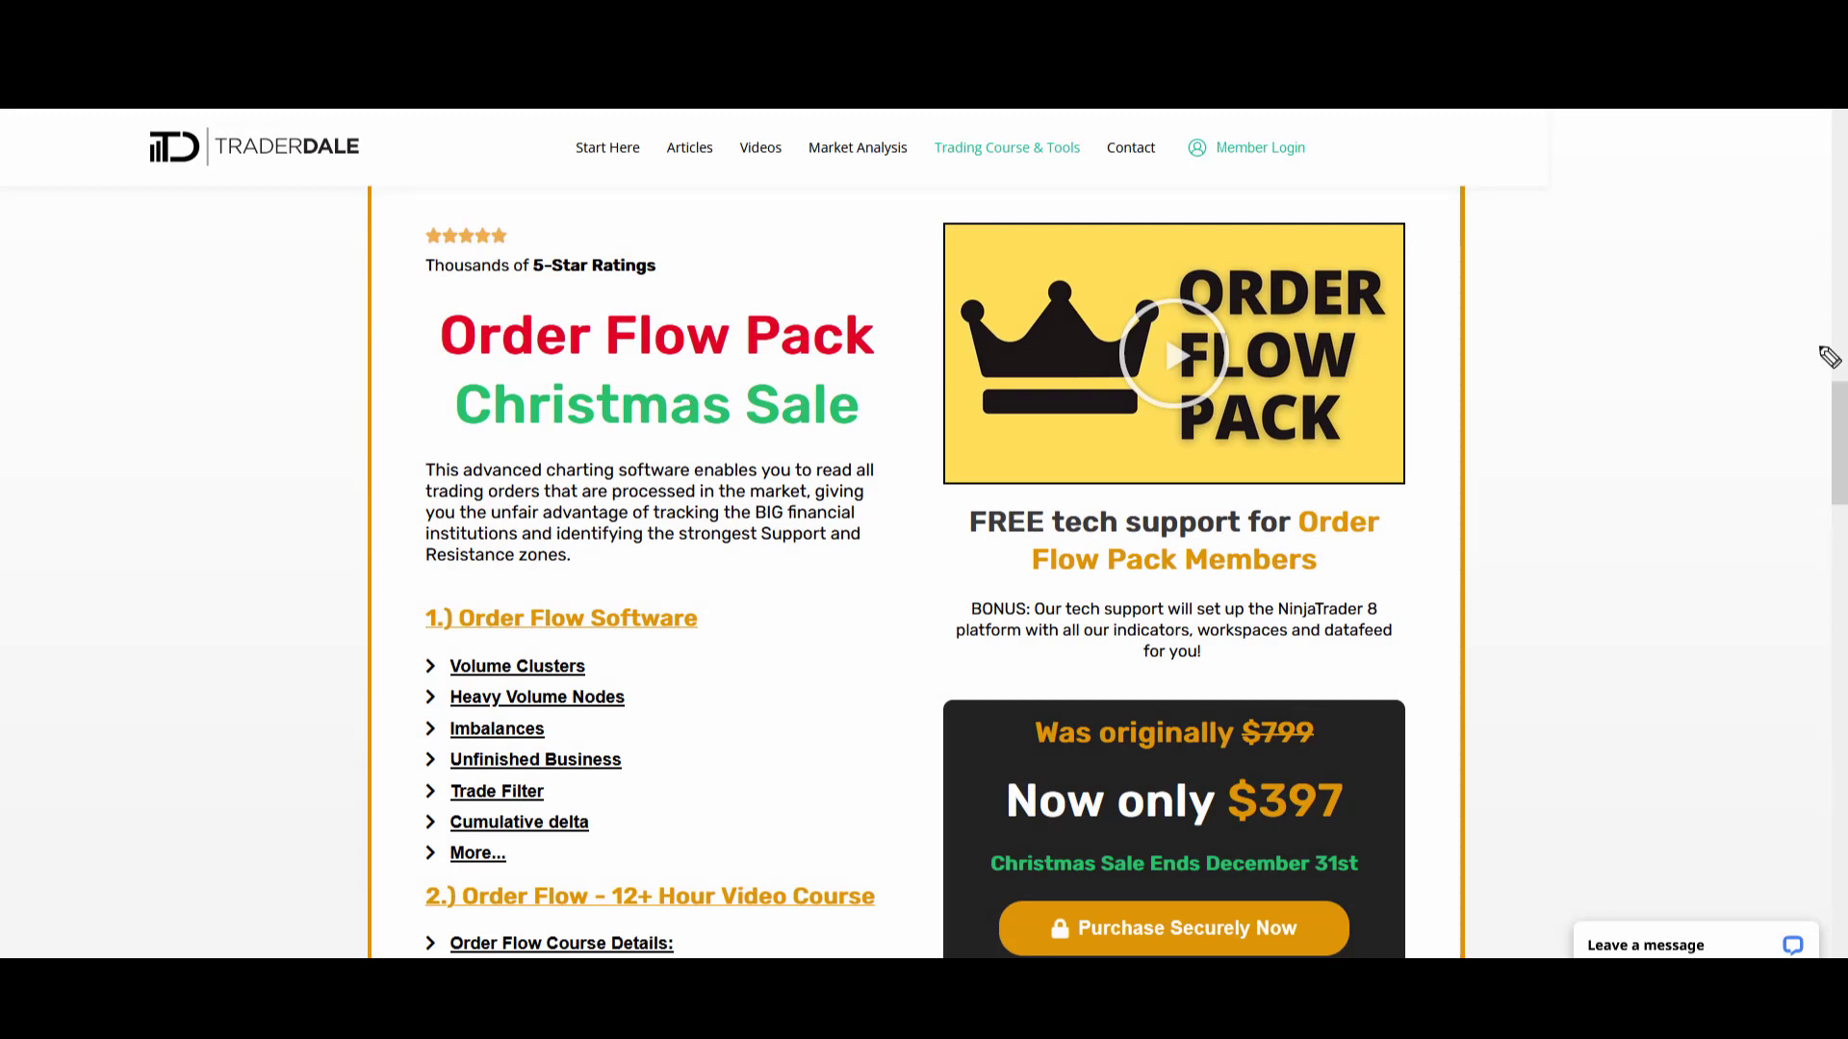
{"action": "mouse_move", "coordinate": [1184, 212]}
{"action": "left_mouse_down"}
{"action": "mouse_move", "coordinate": [920, 429]}
{"action": "mouse_move", "coordinate": [1566, 354]}
{"action": "mouse_move", "coordinate": [1151, 235]}
{"action": "left_mouse_up"}
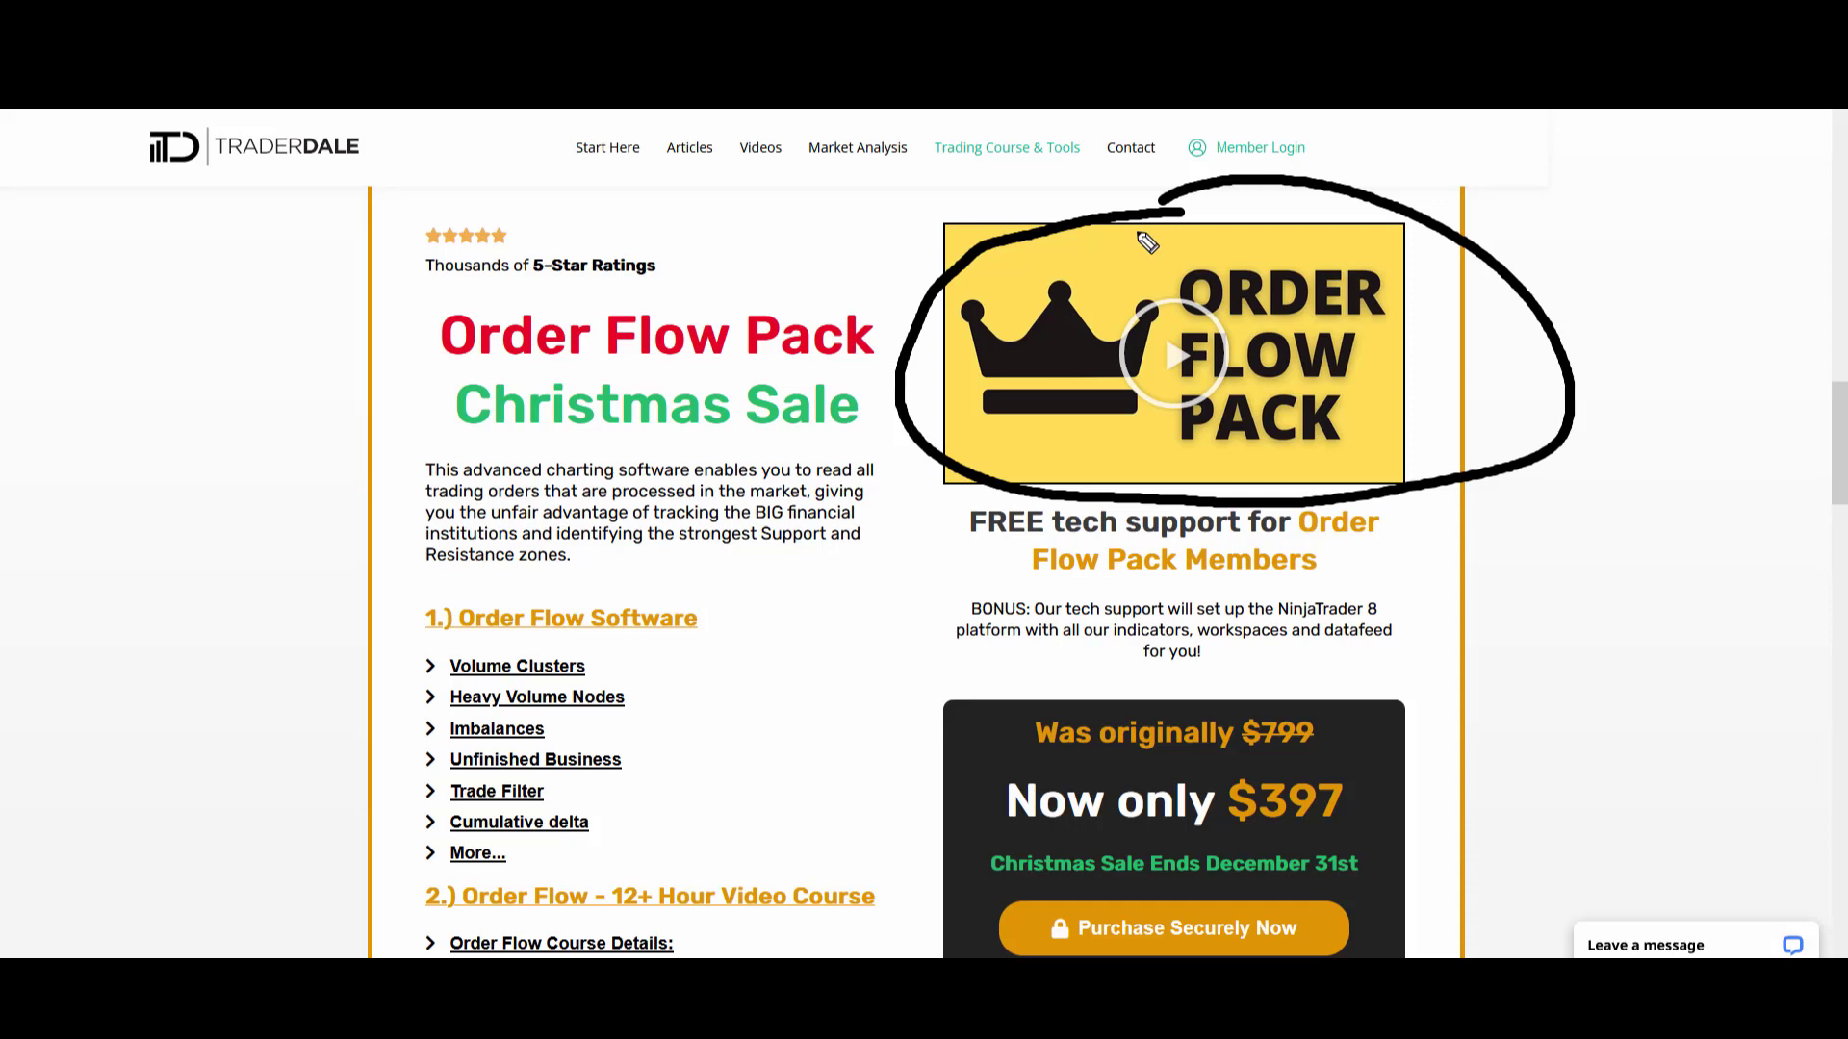
{"action": "key", "text": "Escape"}
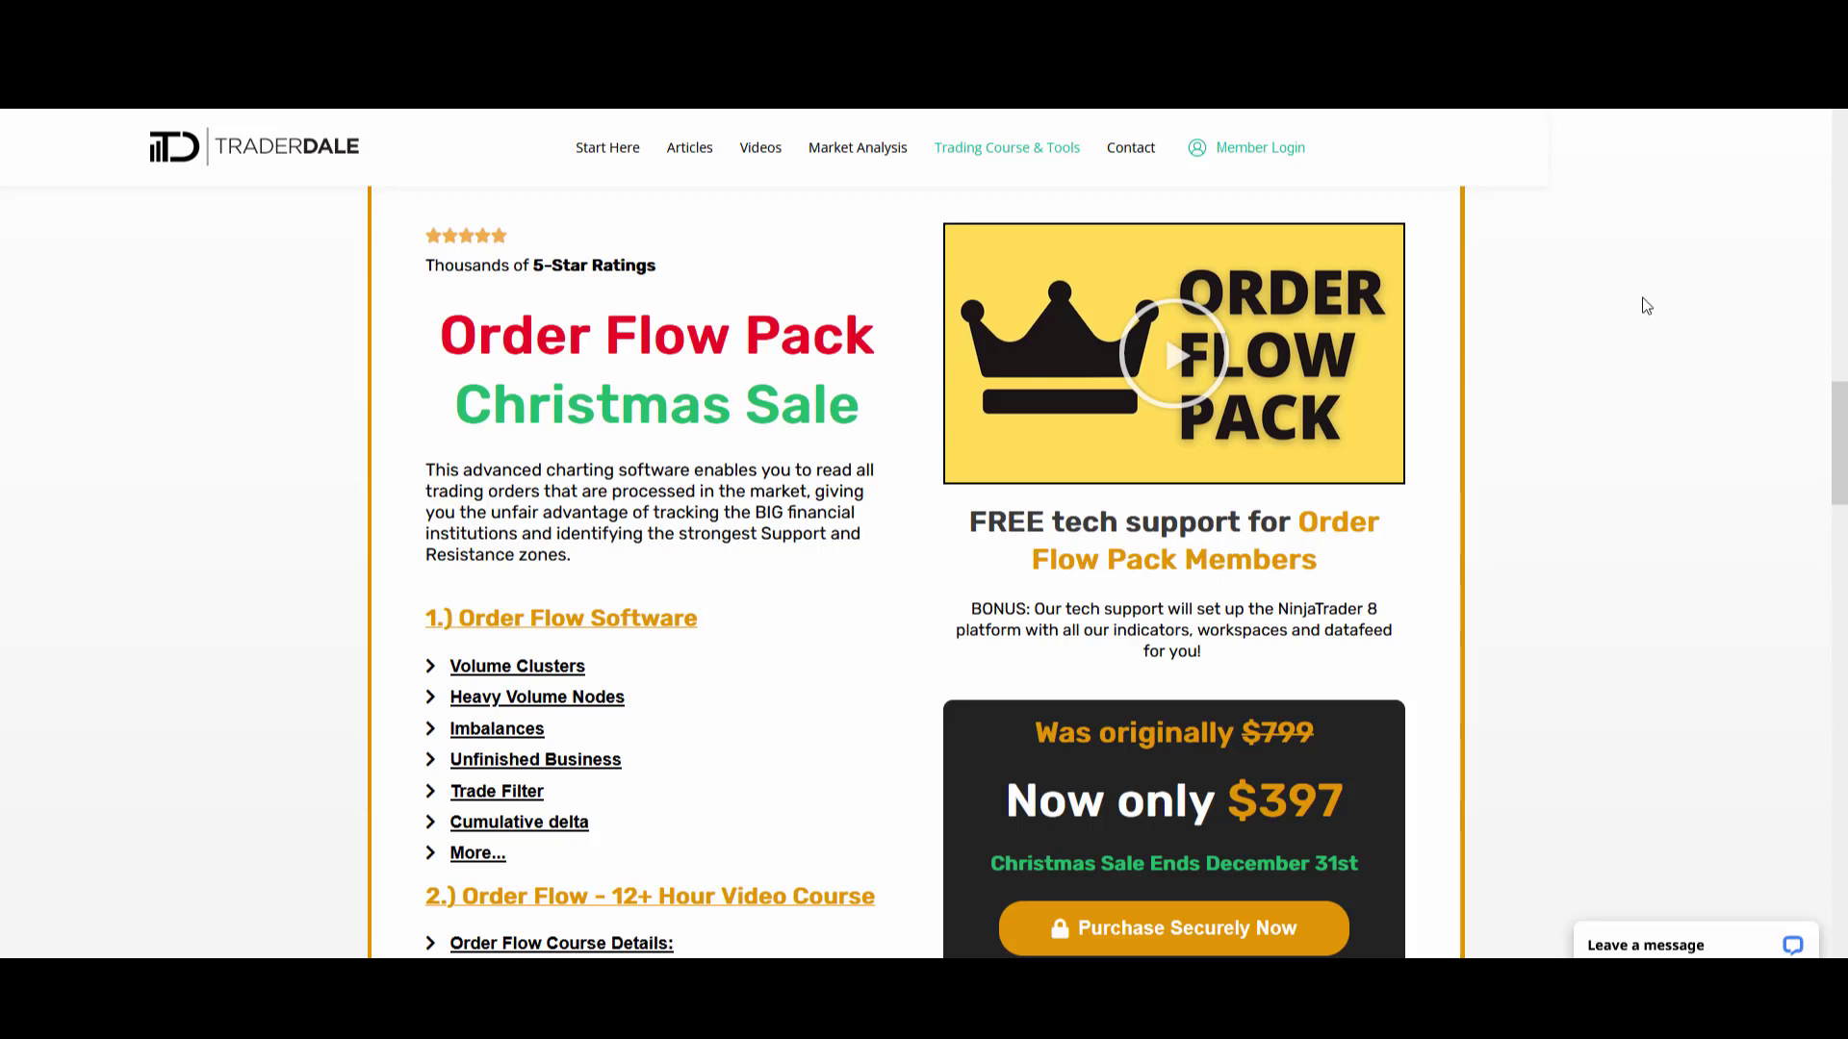
{"action": "scroll", "coordinate": [1642, 301], "scroll_direction": "down", "scroll_amount": 8}
{"action": "scroll", "coordinate": [1644, 308], "scroll_direction": "down", "scroll_amount": 3}
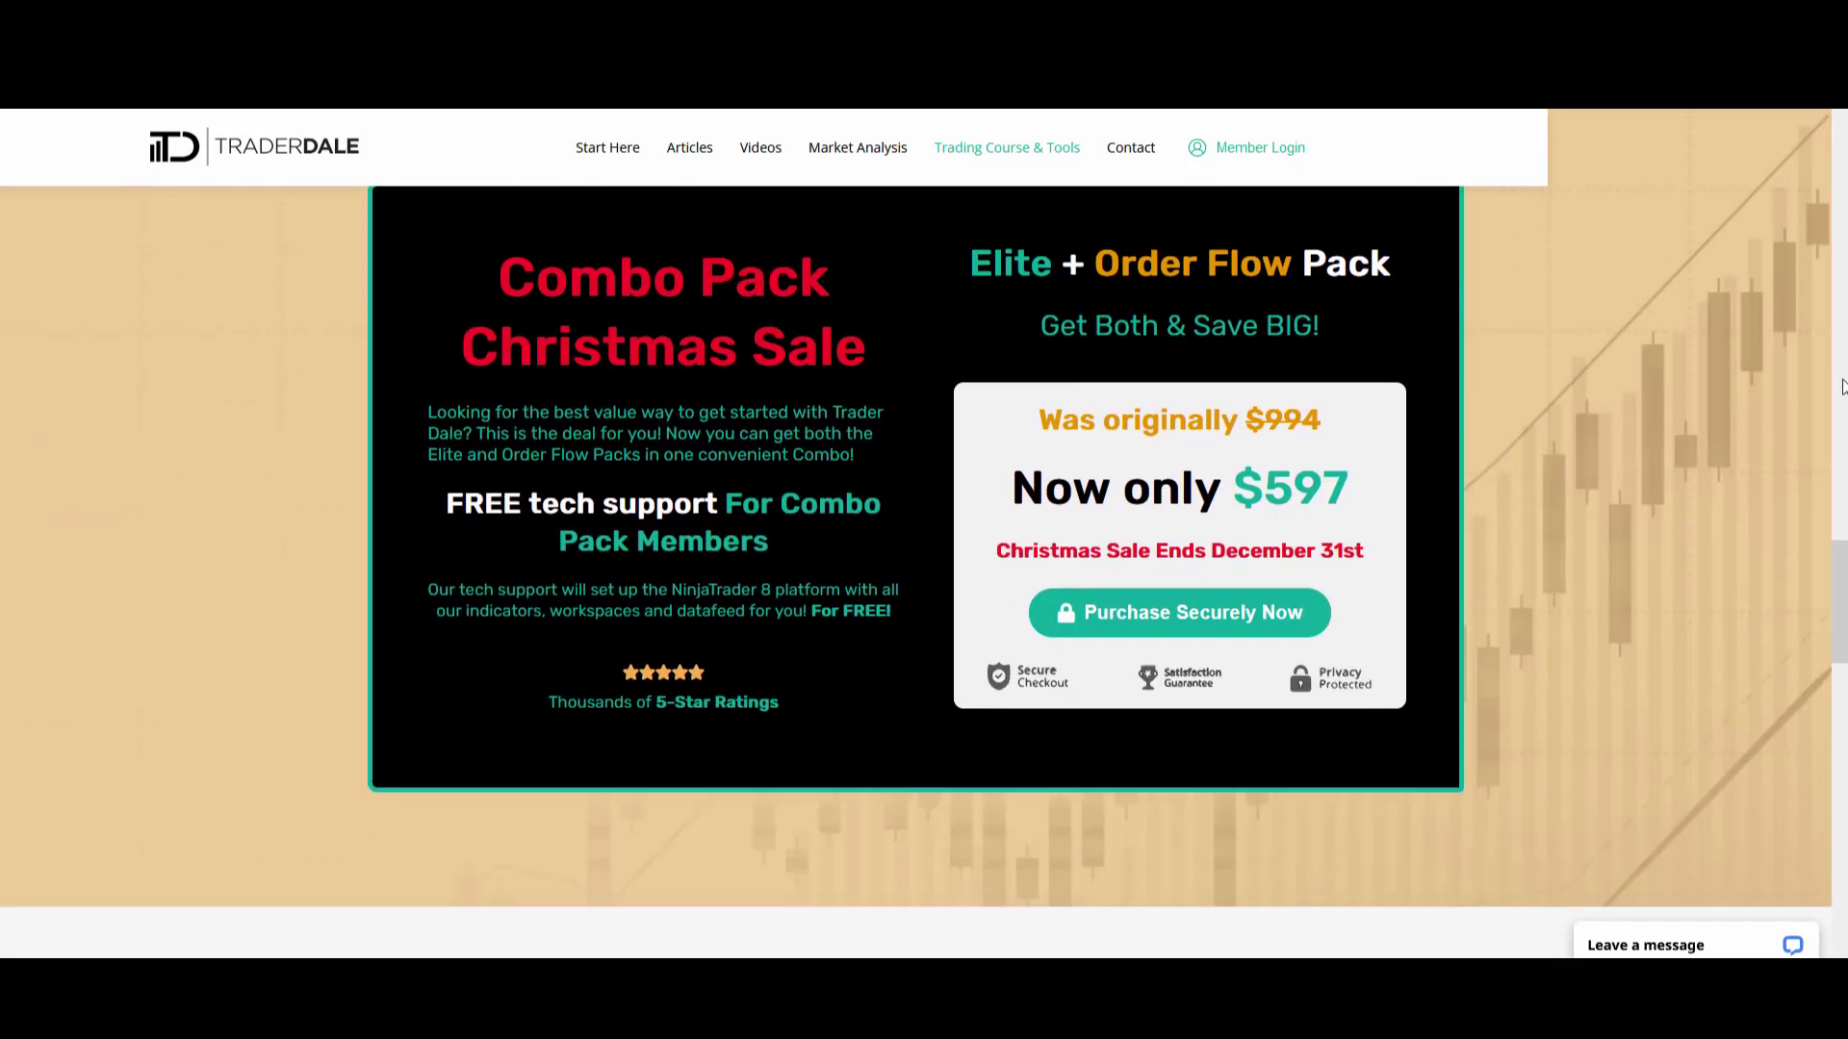
- Circle the Combo Pack offer and its $597 price, underline Elite, then clear the marks
{"action": "mouse_move", "coordinate": [935, 228]}
{"action": "left_mouse_down"}
{"action": "mouse_move", "coordinate": [224, 416]}
{"action": "mouse_move", "coordinate": [1526, 742]}
{"action": "mouse_move", "coordinate": [775, 250]}
{"action": "left_mouse_up"}
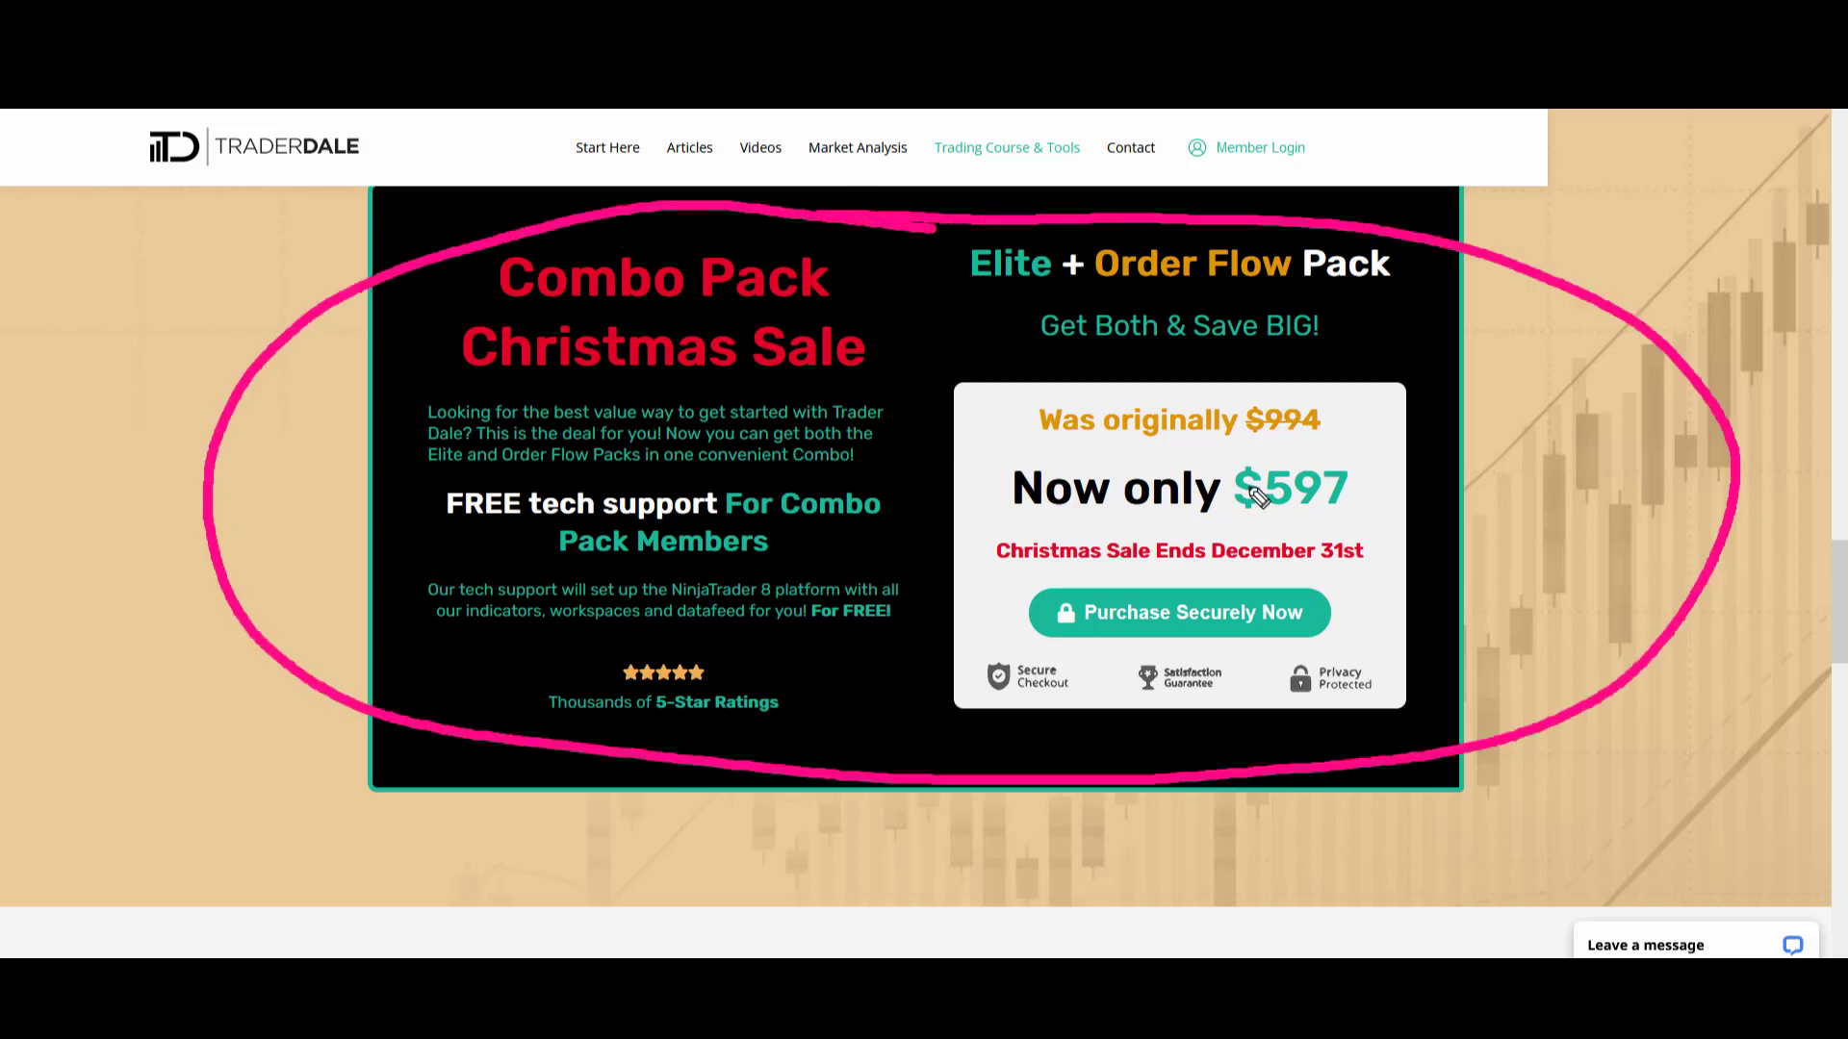
{"action": "mouse_move", "coordinate": [1311, 459]}
{"action": "left_mouse_down"}
{"action": "mouse_move", "coordinate": [1243, 461]}
{"action": "mouse_move", "coordinate": [1393, 468]}
{"action": "mouse_move", "coordinate": [1260, 444]}
{"action": "left_mouse_up"}
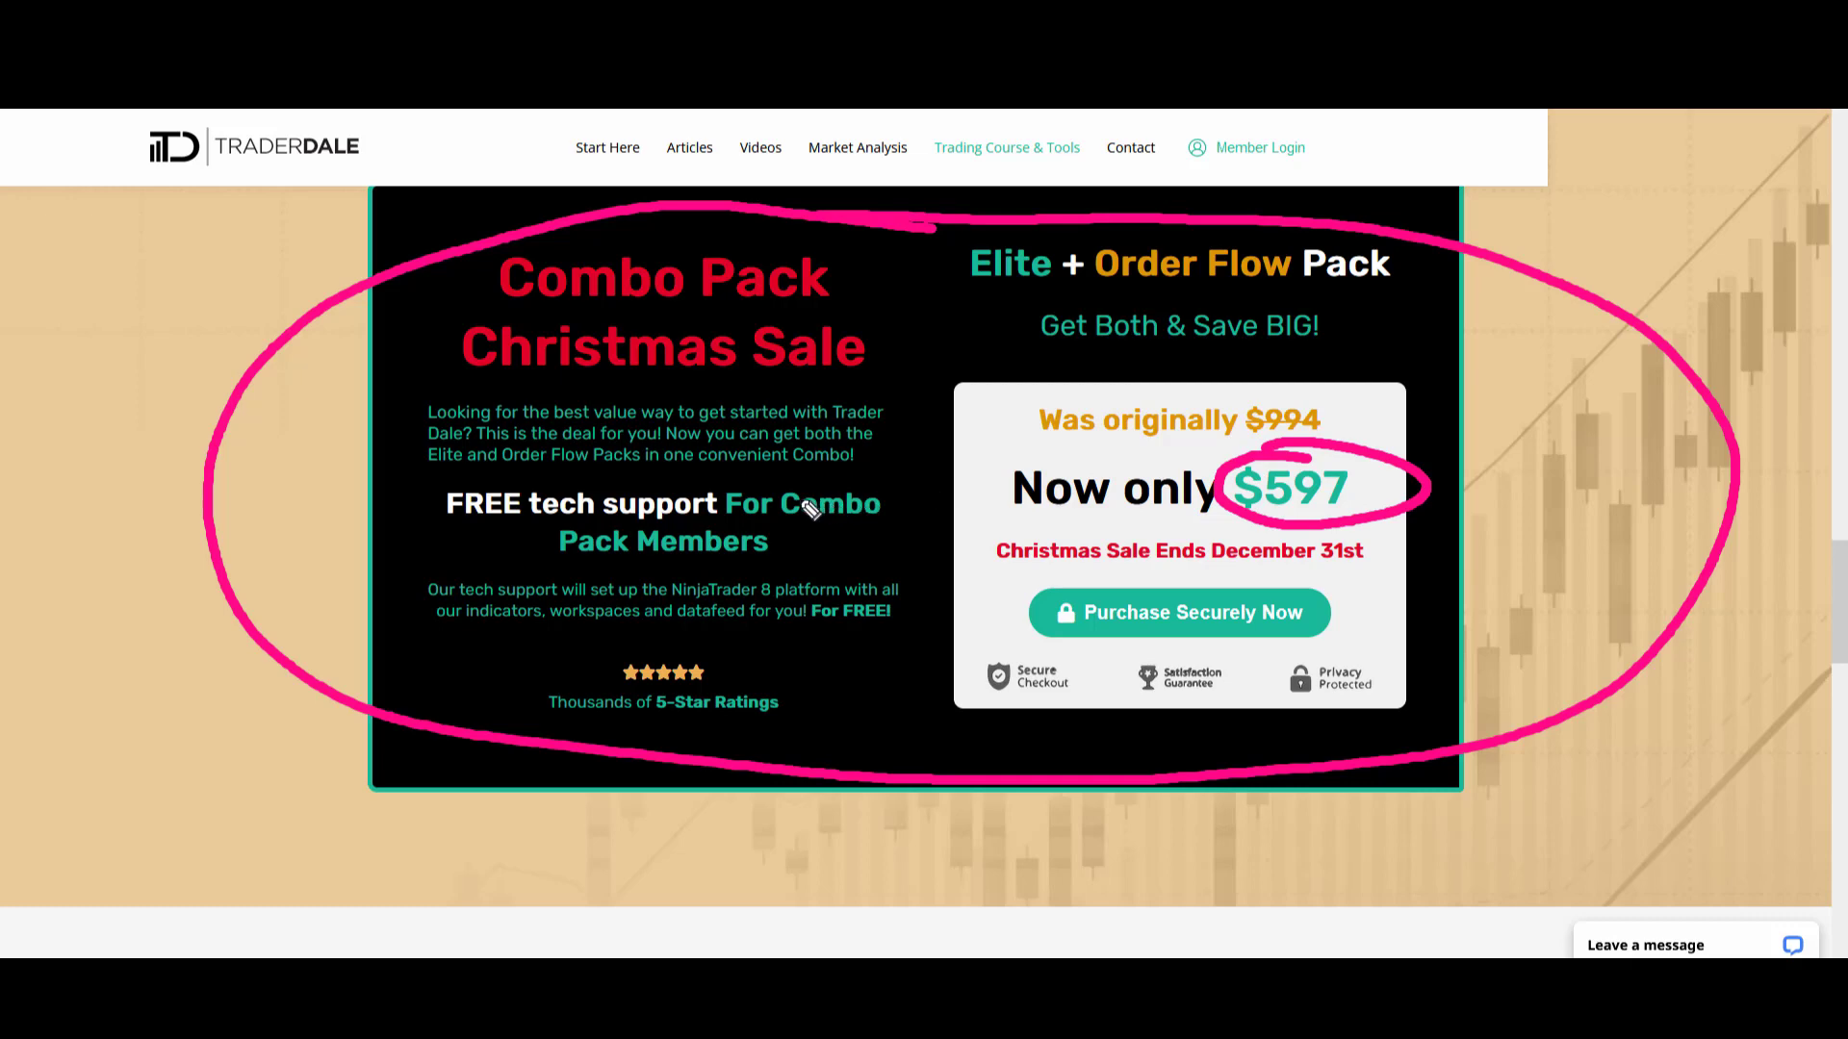
{"action": "left_click_drag", "start_coordinate": [943, 286], "coordinate": [1384, 294]}
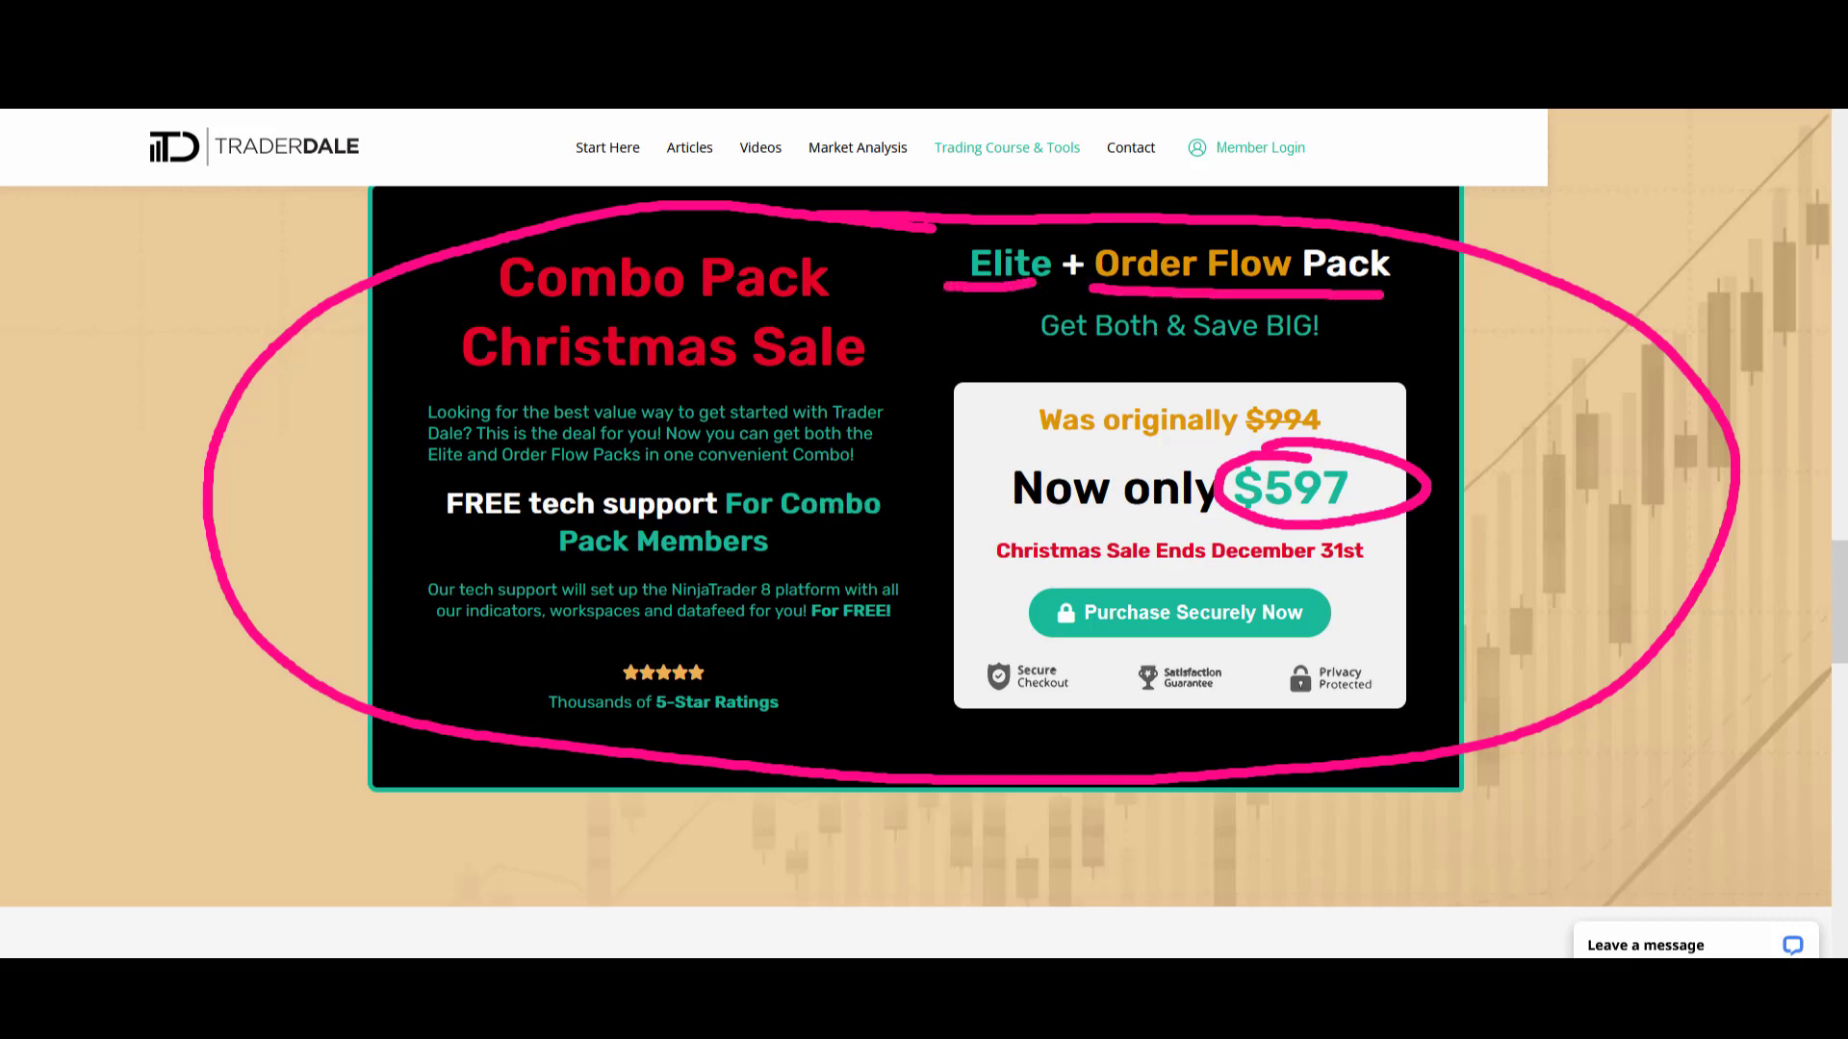
{"action": "key", "text": "Escape"}
- Circle the free tech support offer, then return to the Elite Pack and circle its thumbnail in black
{"action": "scroll", "coordinate": [1583, 404], "scroll_direction": "up", "scroll_amount": 12}
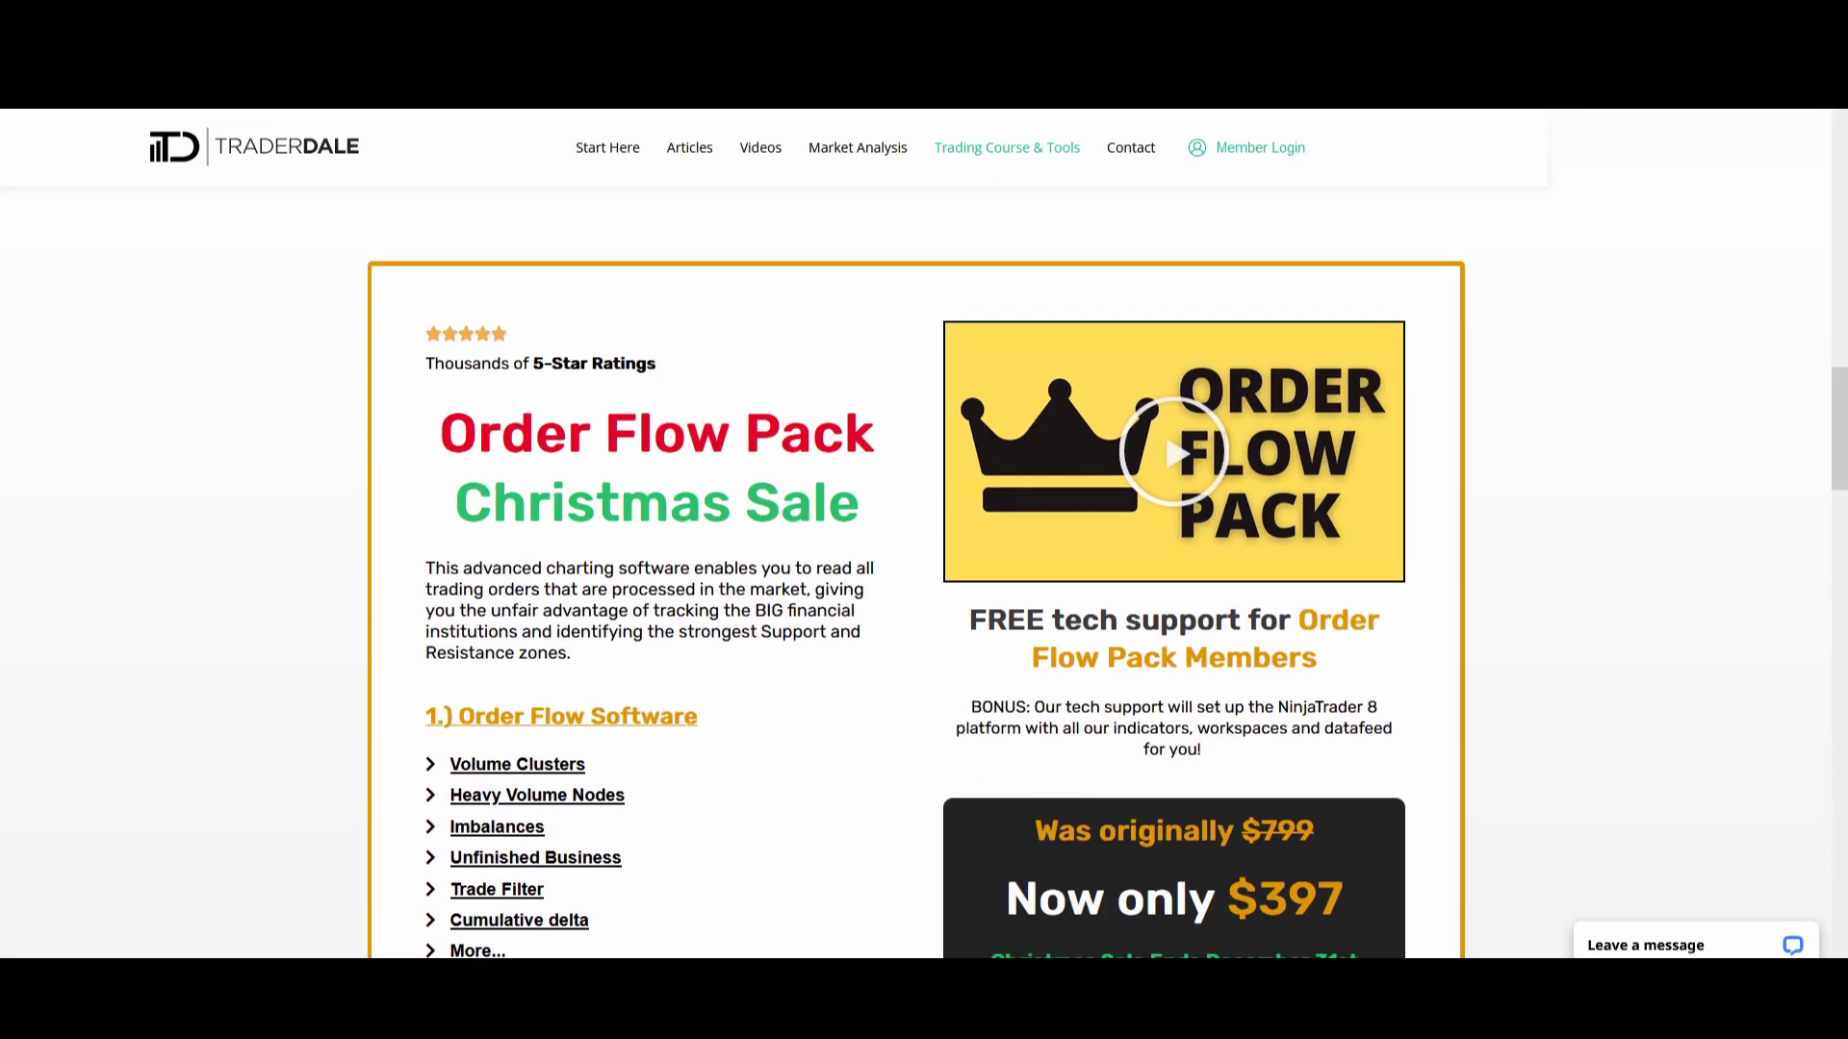
{"action": "mouse_move", "coordinate": [1261, 277]}
{"action": "left_mouse_down"}
{"action": "mouse_move", "coordinate": [1601, 453]}
{"action": "mouse_move", "coordinate": [1241, 289]}
{"action": "left_mouse_up"}
{"action": "scroll", "coordinate": [1569, 589], "scroll_direction": "up", "scroll_amount": 10}
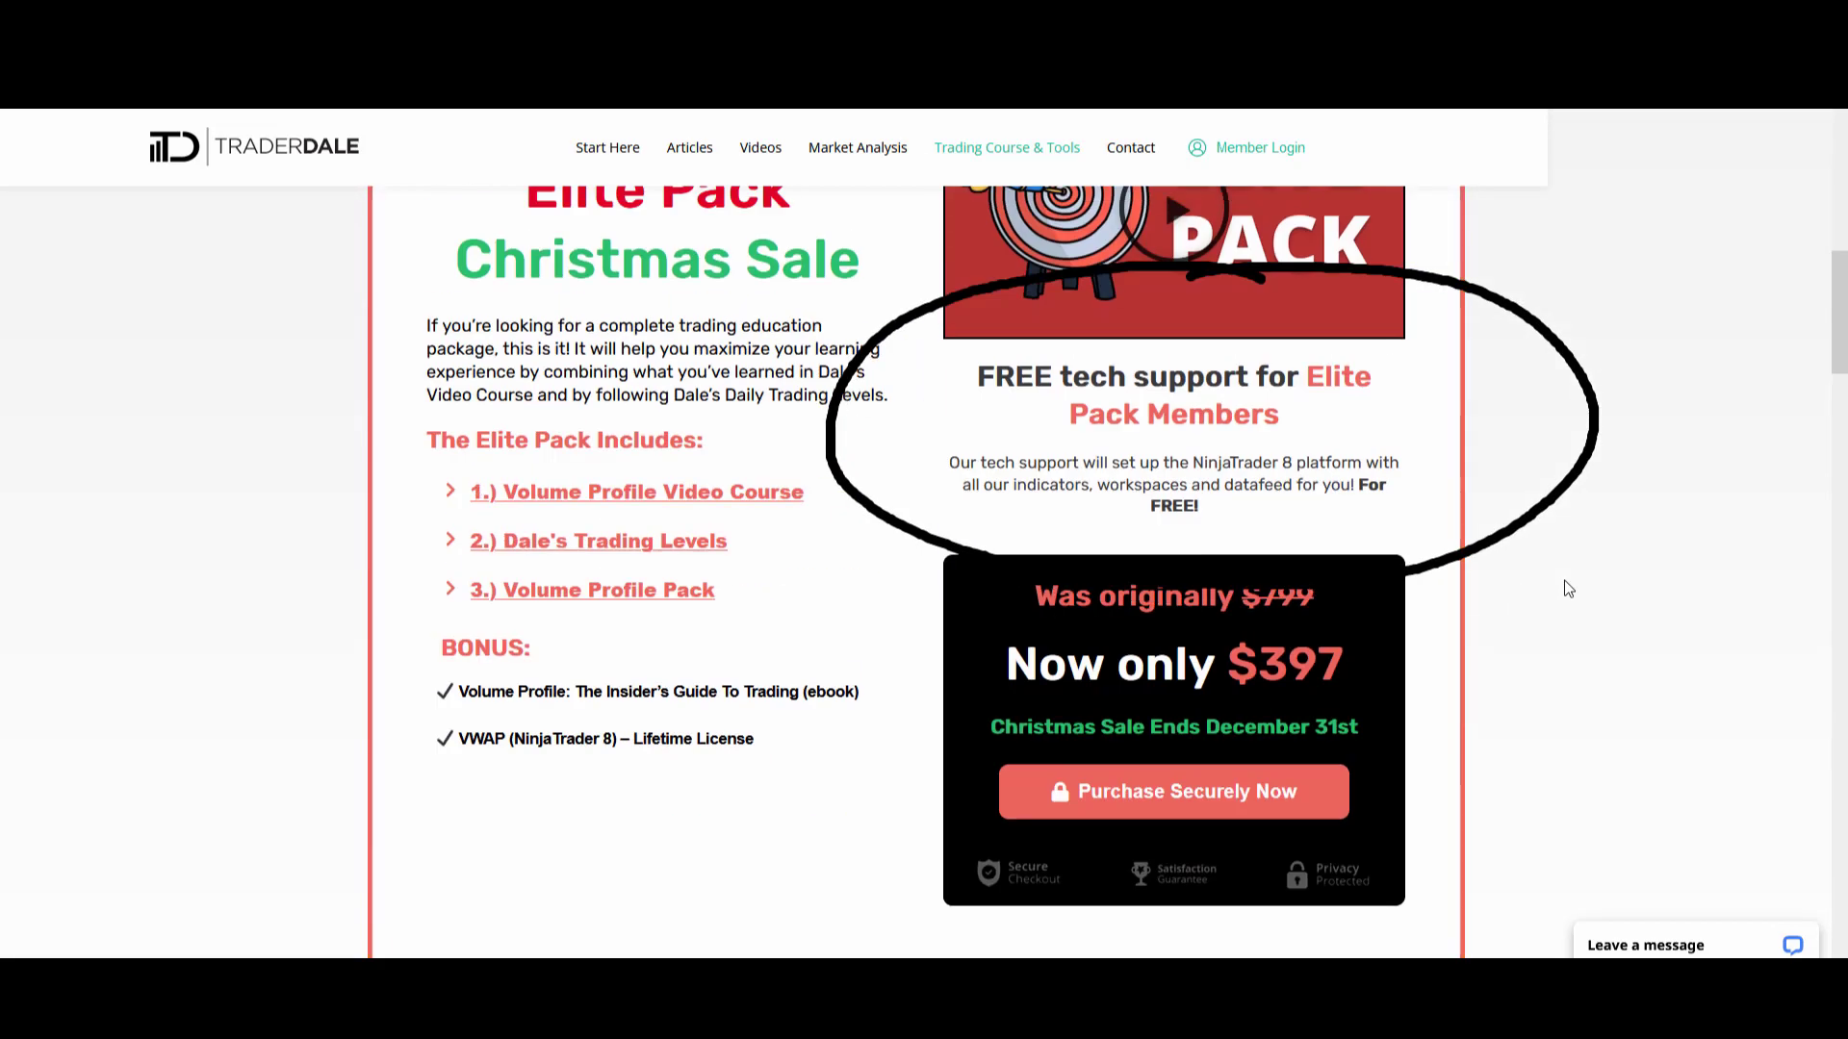
{"action": "scroll", "coordinate": [1569, 589], "scroll_direction": "up", "scroll_amount": 3}
{"action": "key", "text": "Escape"}
{"action": "mouse_move", "coordinate": [1164, 339]}
{"action": "left_mouse_down"}
{"action": "mouse_move", "coordinate": [925, 405]}
{"action": "mouse_move", "coordinate": [1237, 350]}
{"action": "mouse_move", "coordinate": [1148, 361]}
{"action": "left_mouse_up"}
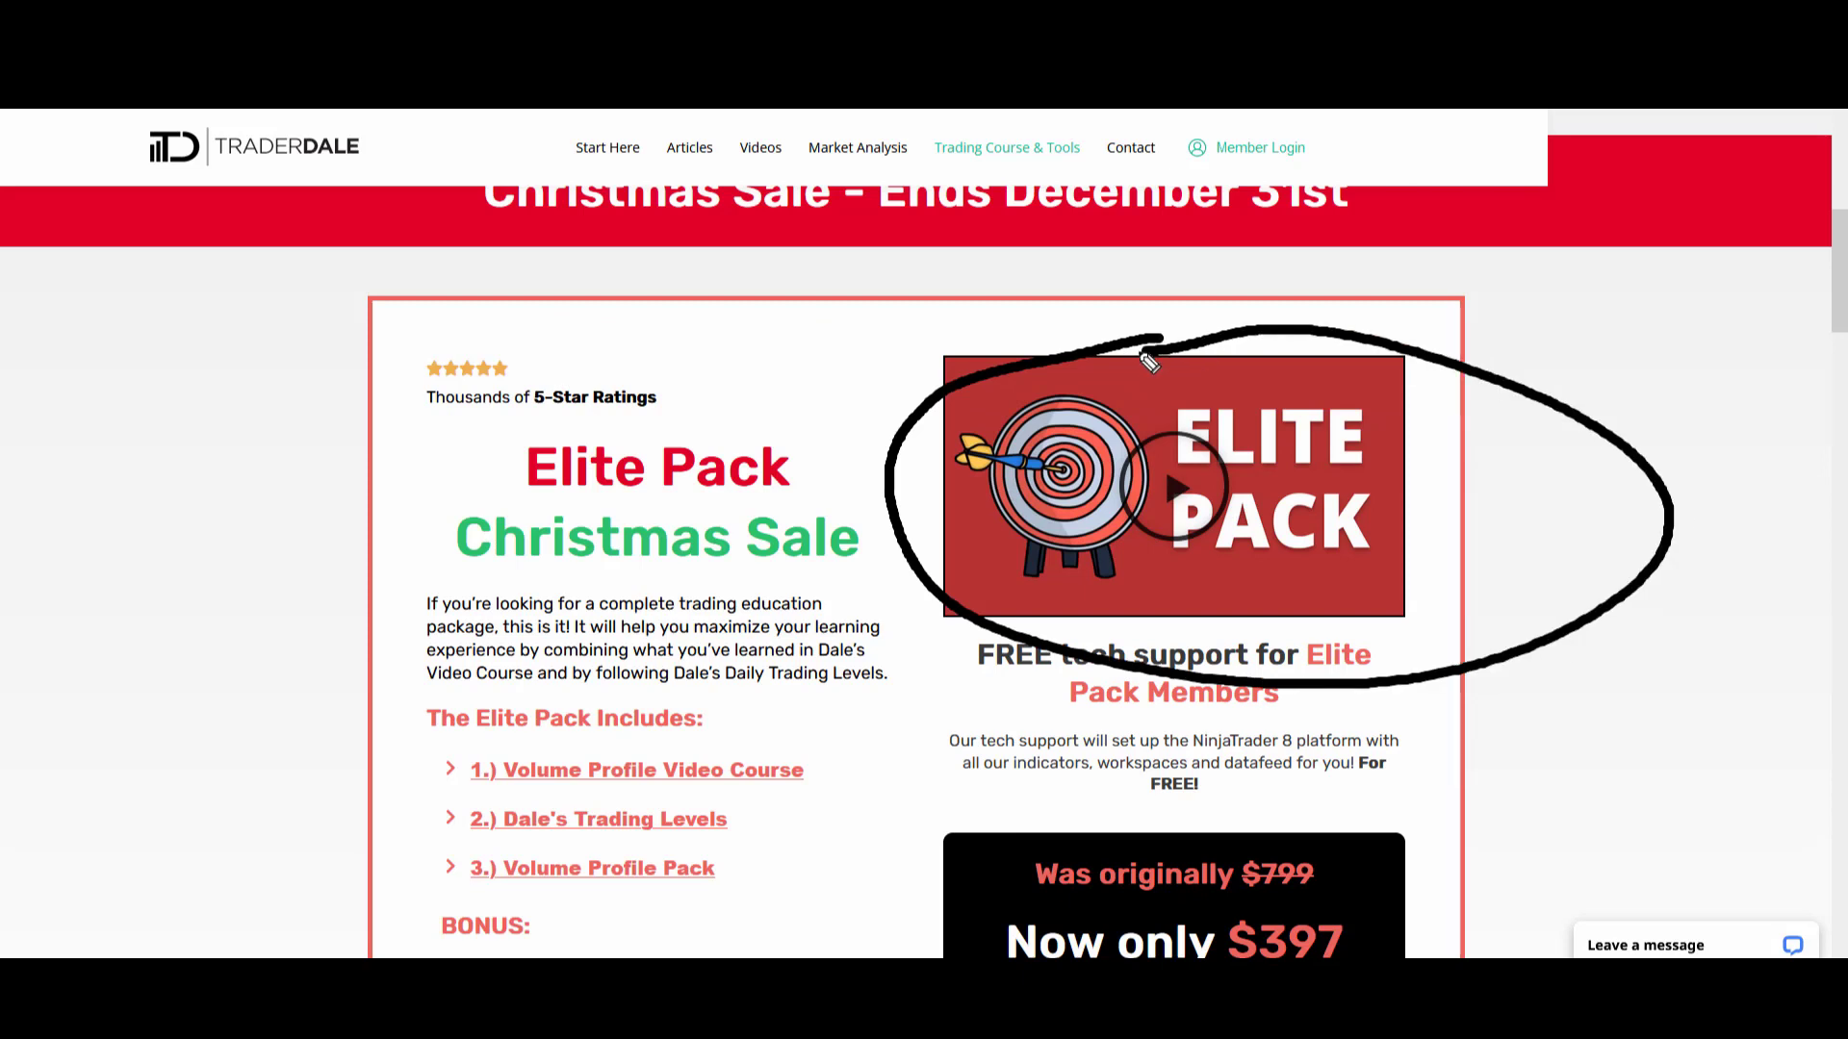